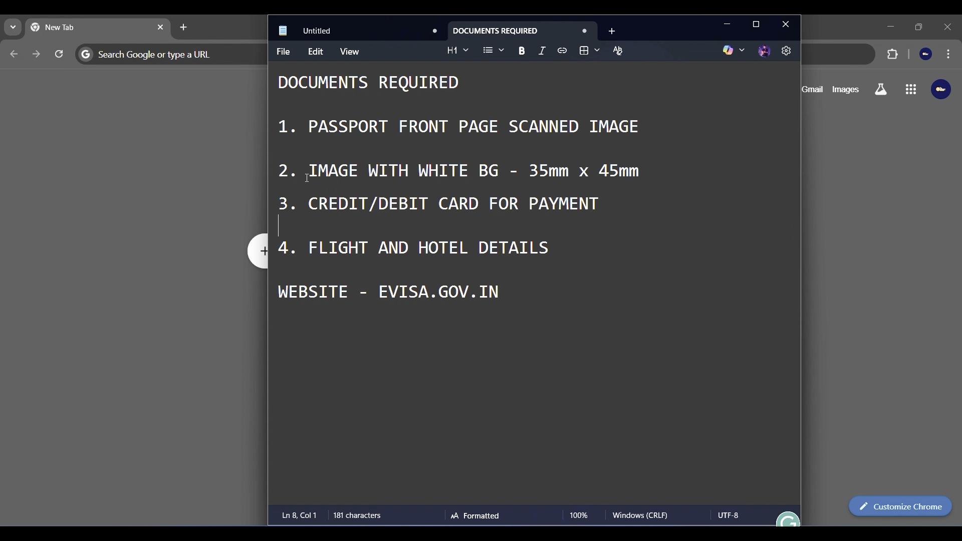
# Highlight the card, flight/hotel and website lines in the checklist, then close Notepad.
pyautogui.moveTo(318, 205); pyautogui.dragTo(381, 207)
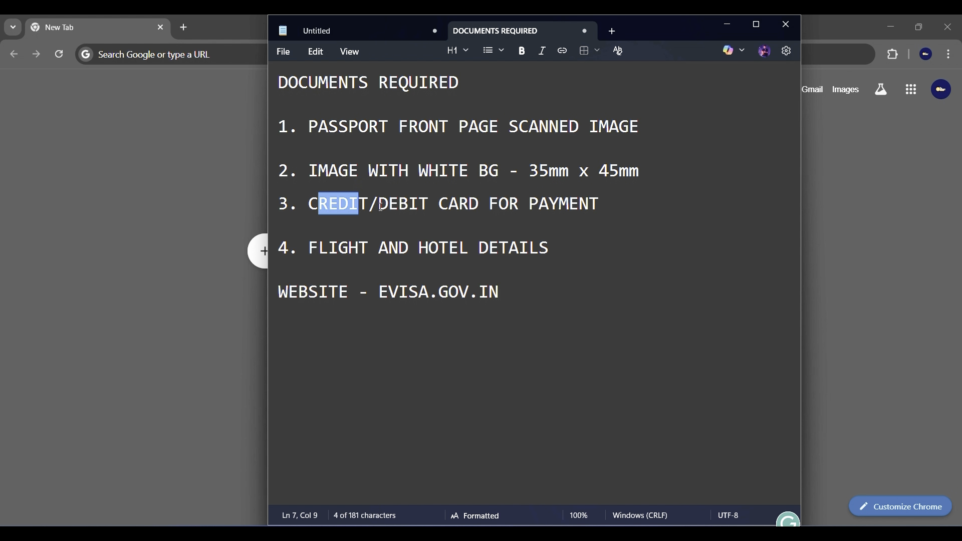
pyautogui.click(385, 206)
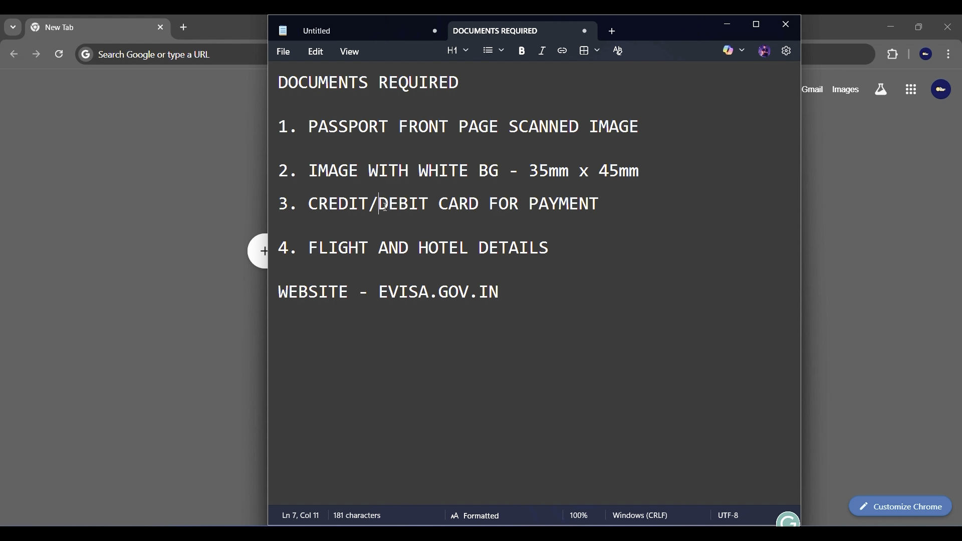
pyautogui.moveTo(309, 249); pyautogui.dragTo(549, 248)
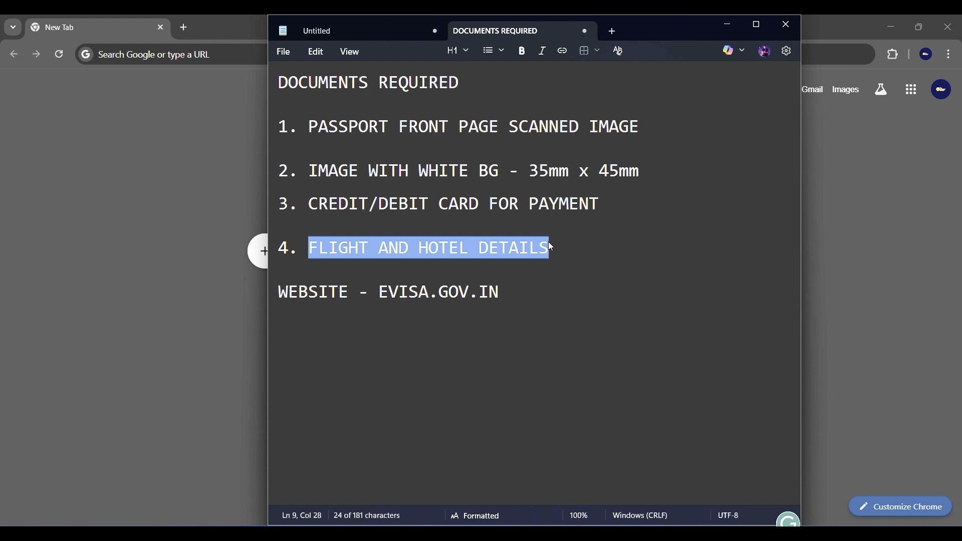
pyautogui.click(537, 248)
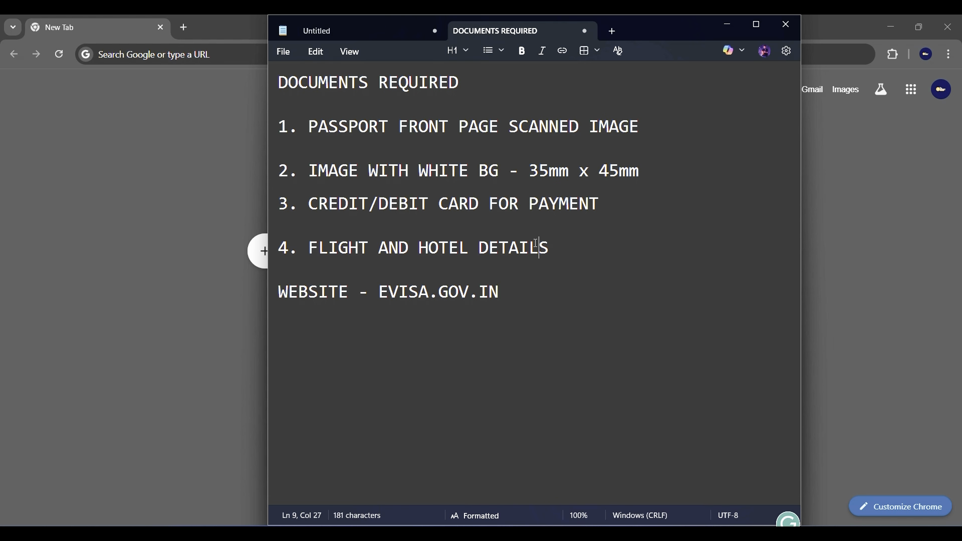
pyautogui.moveTo(501, 292); pyautogui.dragTo(382, 293)
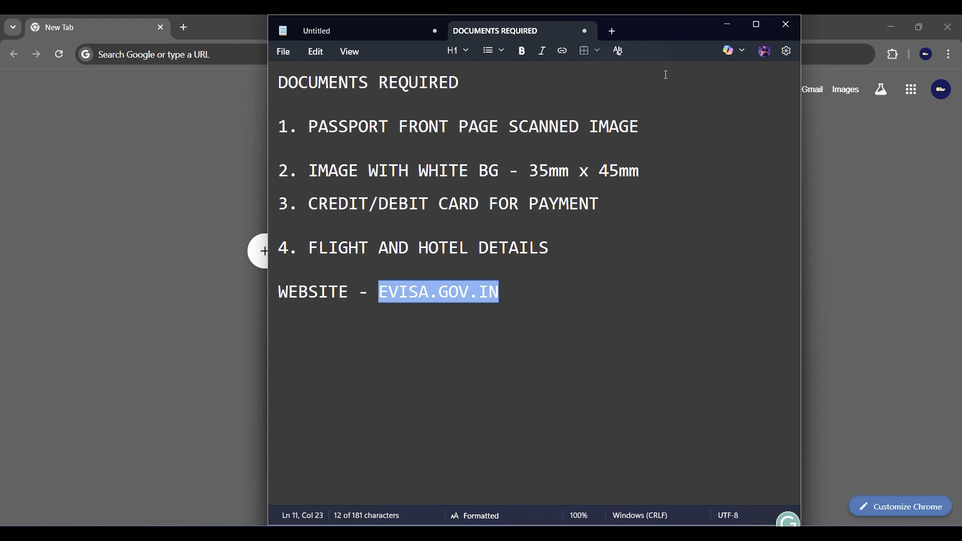
pyautogui.click(787, 30)
# Search Google for 'vietnam visa for indian' and scroll to the evisa.gov.vn result.
pyautogui.click(194, 55)
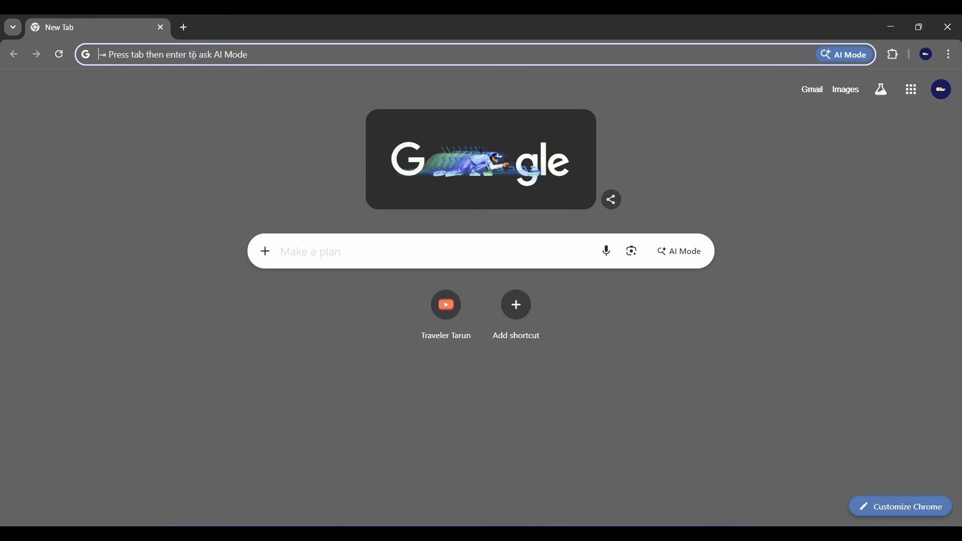
pyautogui.write('vietnam')
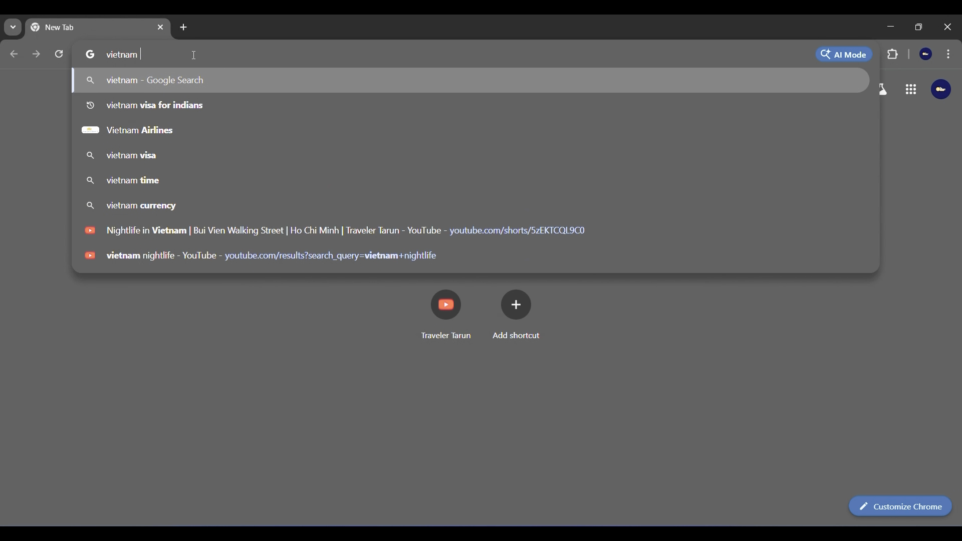
pyautogui.write(' visa for indian')
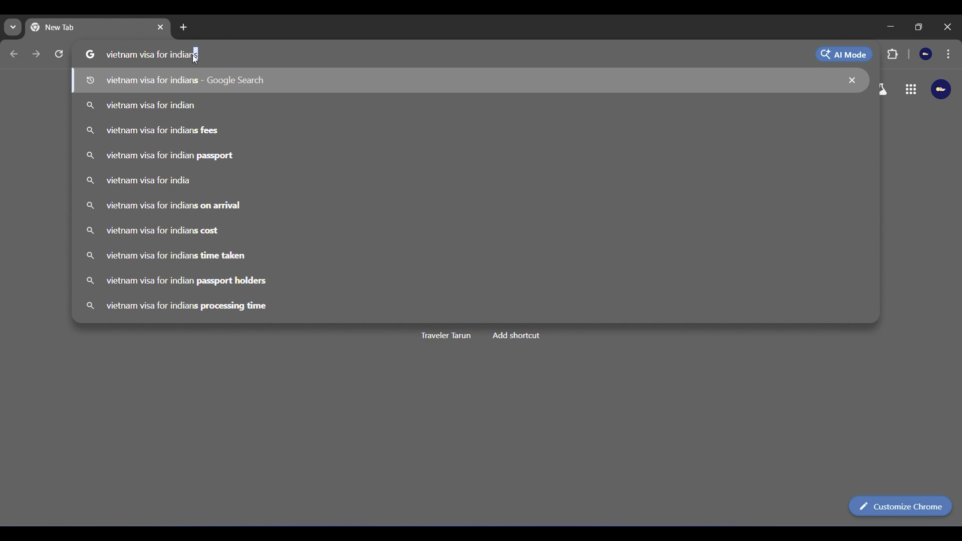
pyautogui.press('Return')
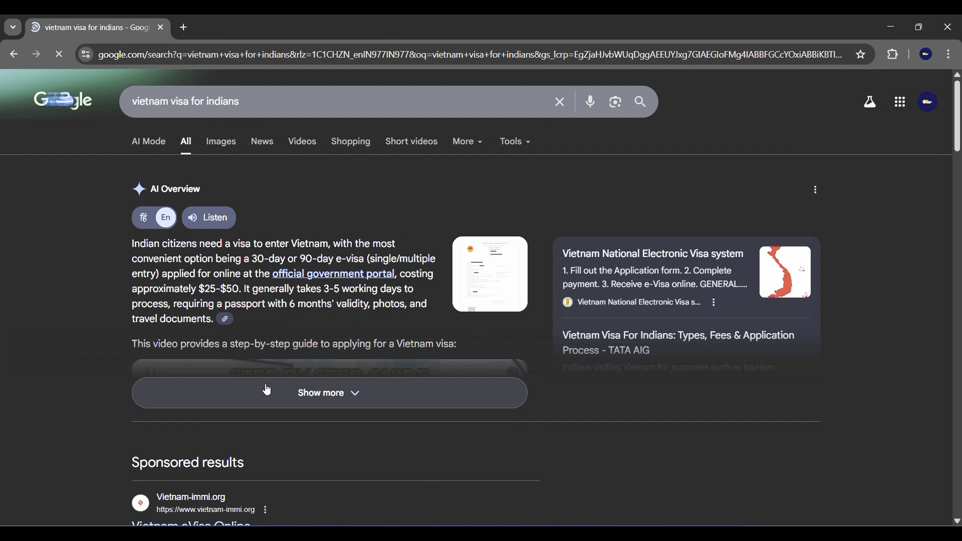
pyautogui.scroll(-3, 267, 390)
pyautogui.scroll(-4, 280, 369)
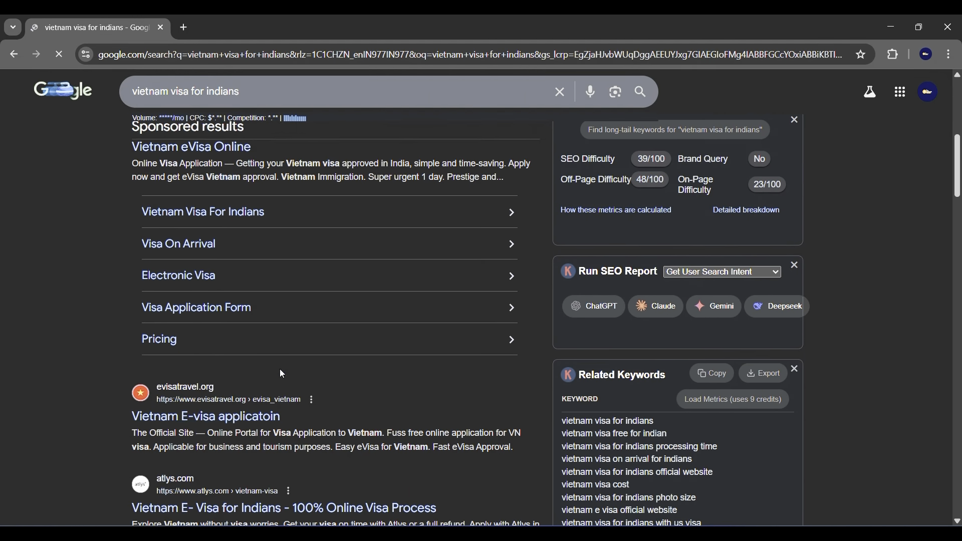
pyautogui.scroll(-6, 231, 307)
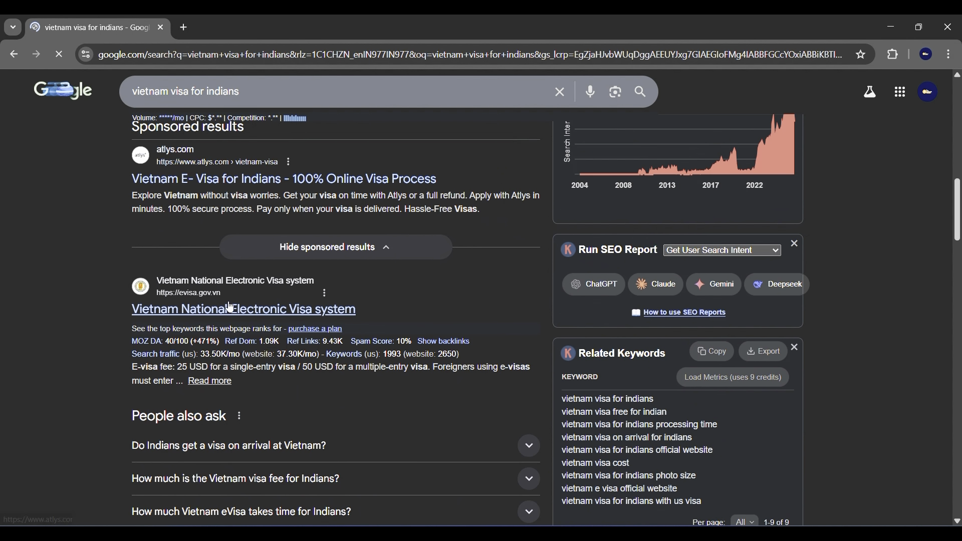
pyautogui.scroll(-4, 260, 369)
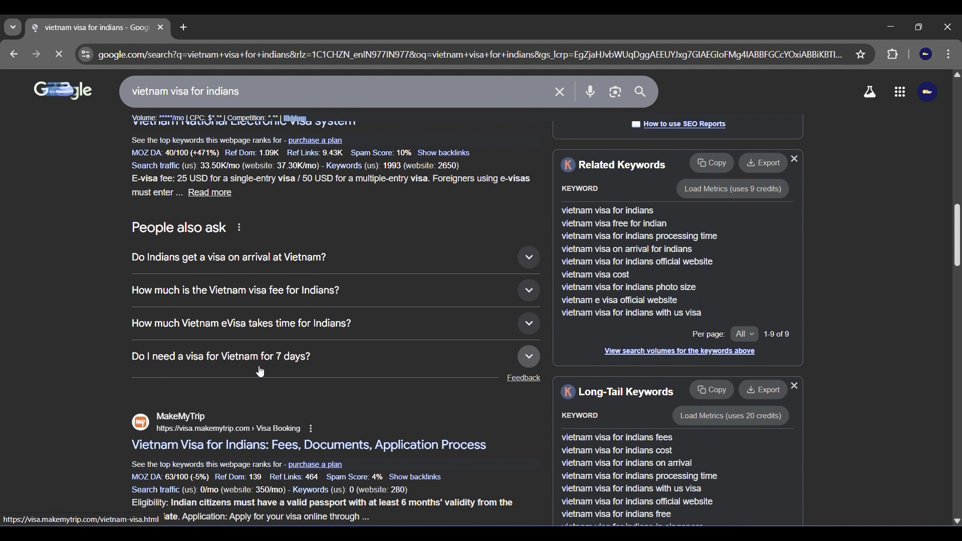
pyautogui.scroll(10, 260, 372)
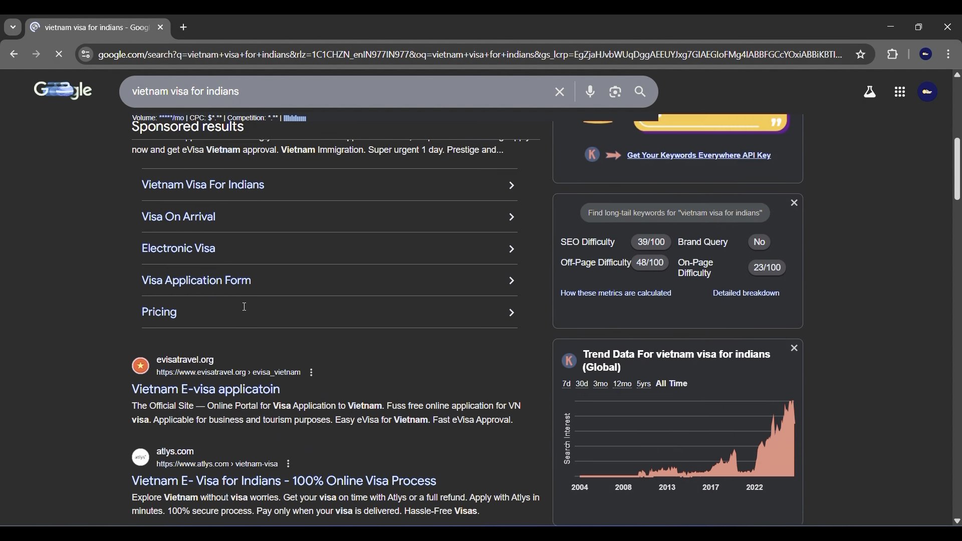
pyautogui.scroll(5, 236, 360)
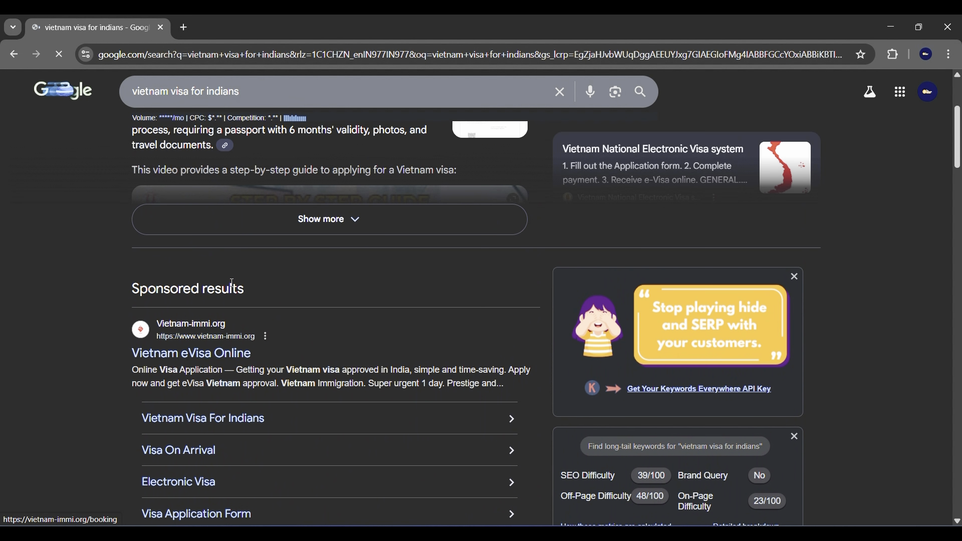
pyautogui.scroll(-1, 291, 344)
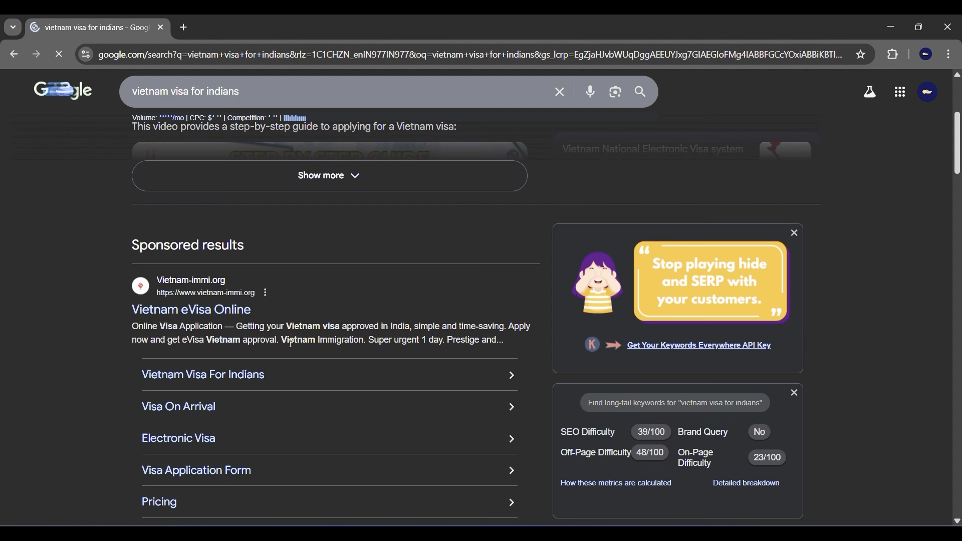
pyautogui.scroll(-5, 290, 343)
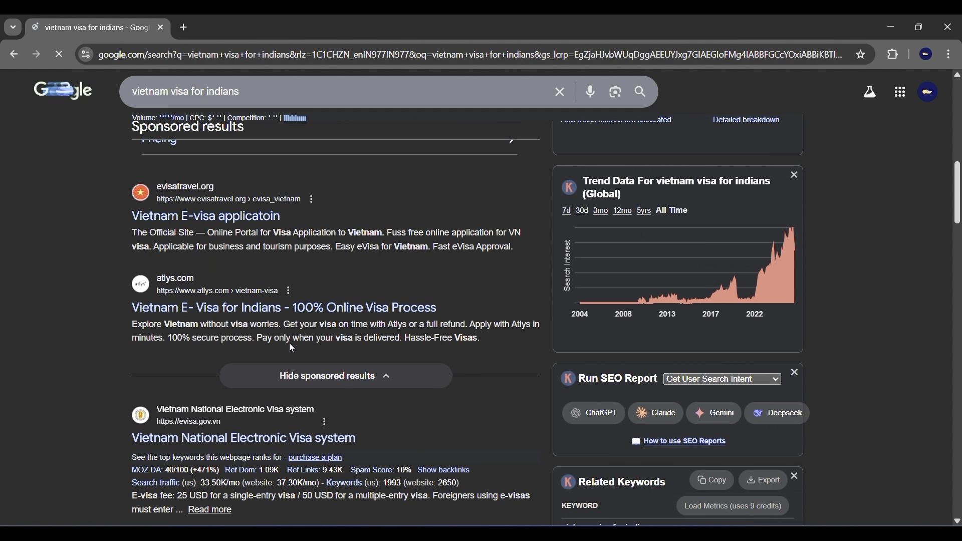
pyautogui.scroll(-1, 290, 343)
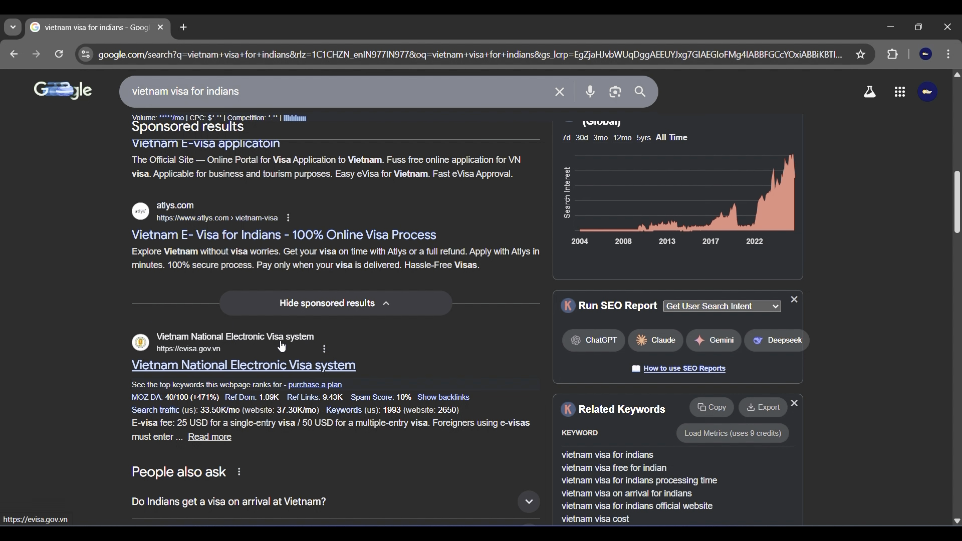
# Open the evisa.gov.vn result and set the site language to ENGLISH.
pyautogui.click(231, 363)
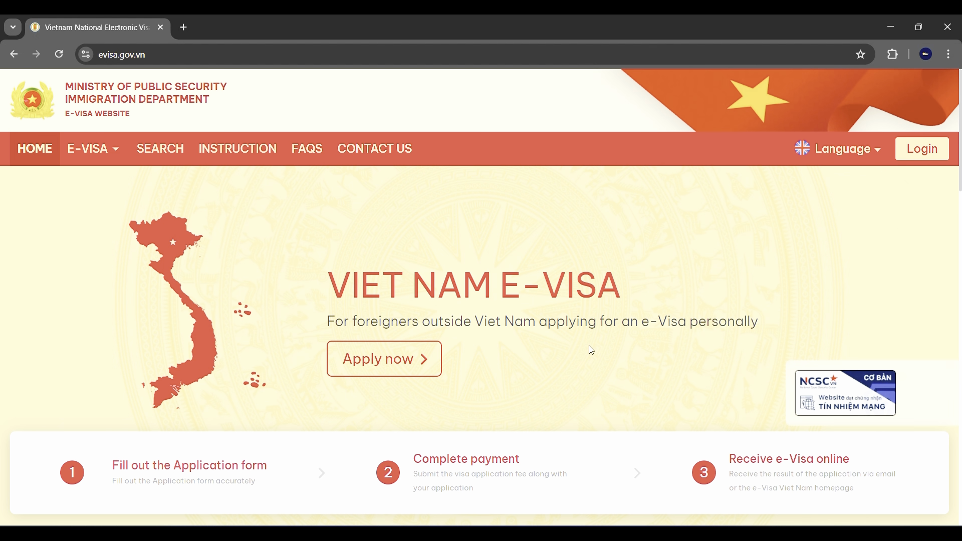
pyautogui.click(837, 155)
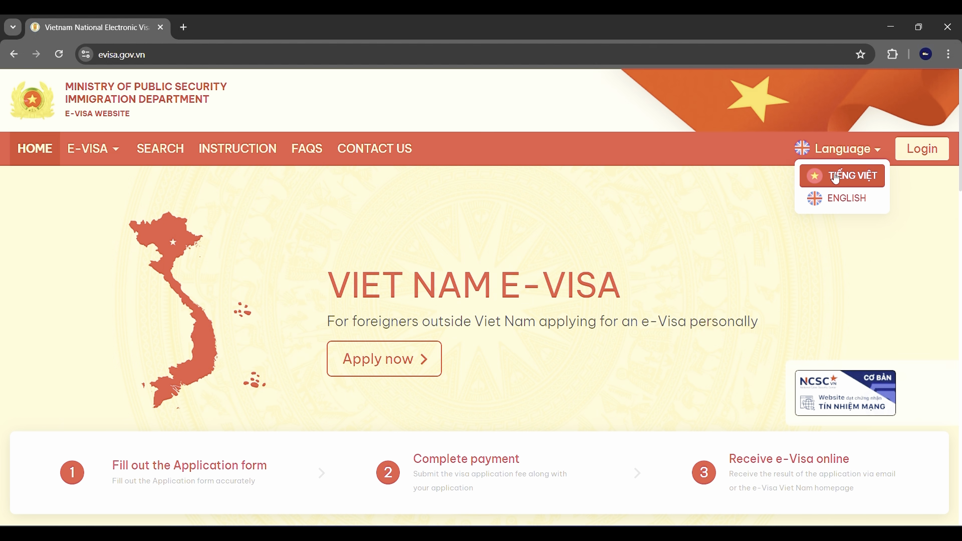
pyautogui.click(829, 200)
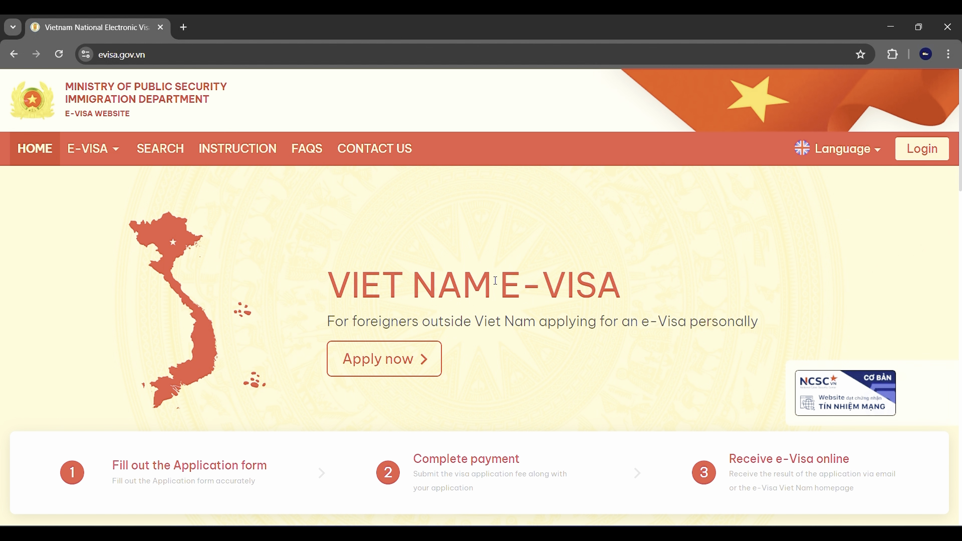
# Start an e-Visa application, tick both NOTE confirmations and continue with Next.
pyautogui.click(400, 357)
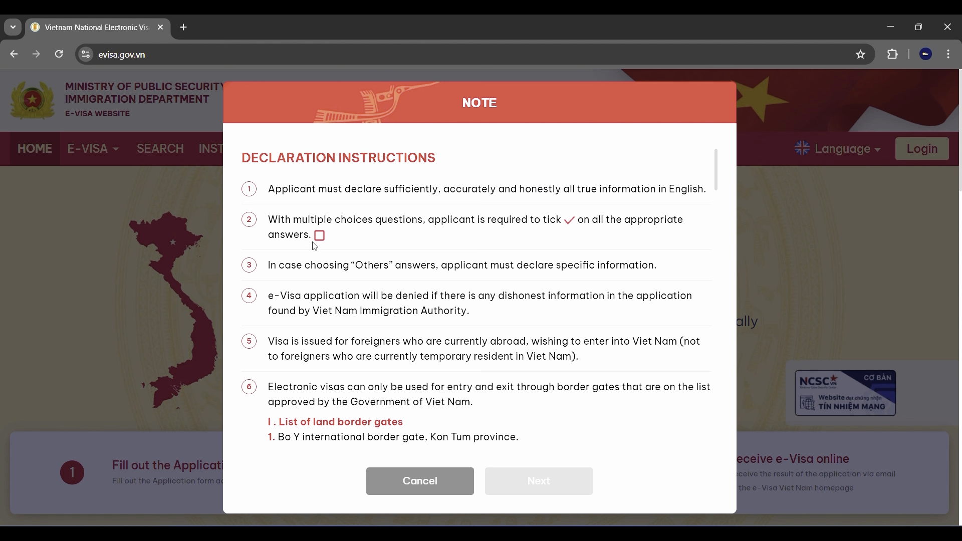
pyautogui.scroll(-6, 404, 362)
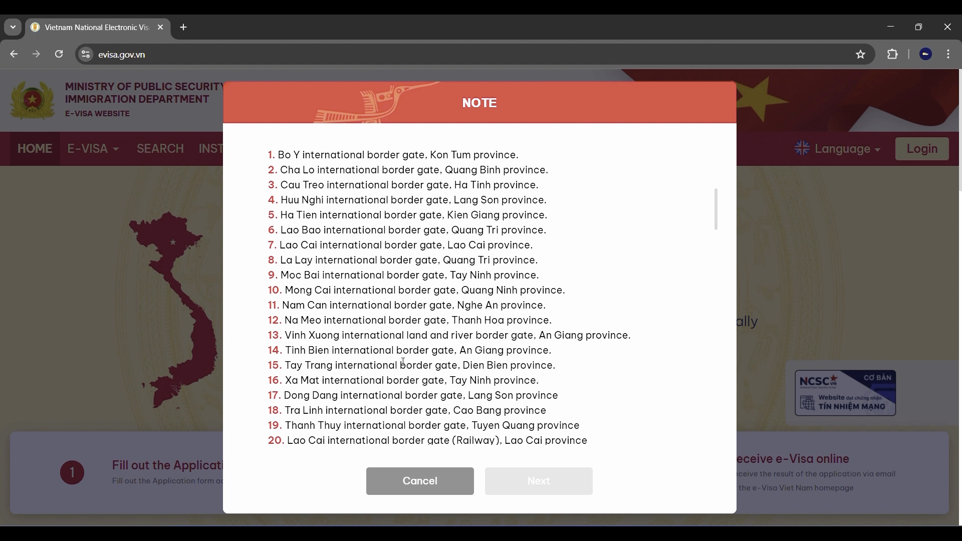
pyautogui.scroll(1, 404, 362)
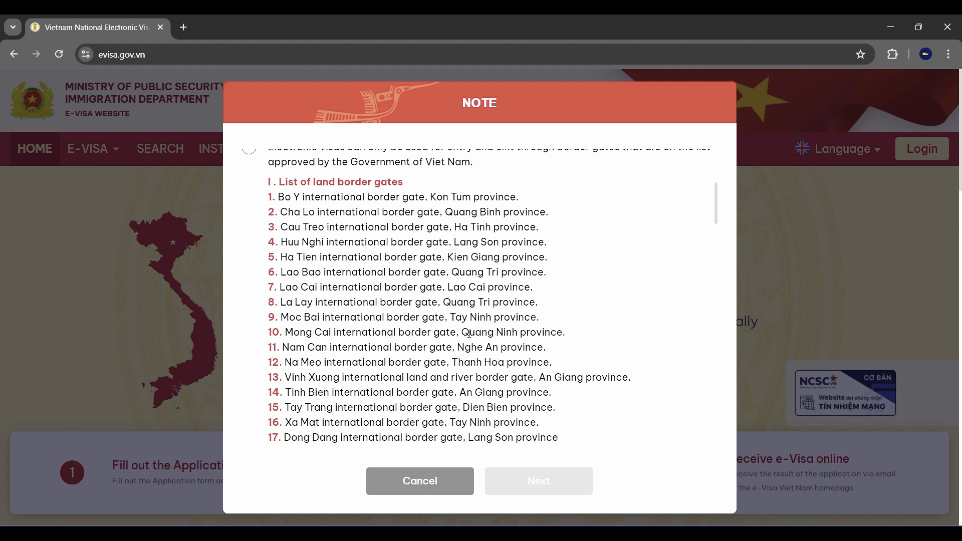
pyautogui.scroll(-20, 454, 321)
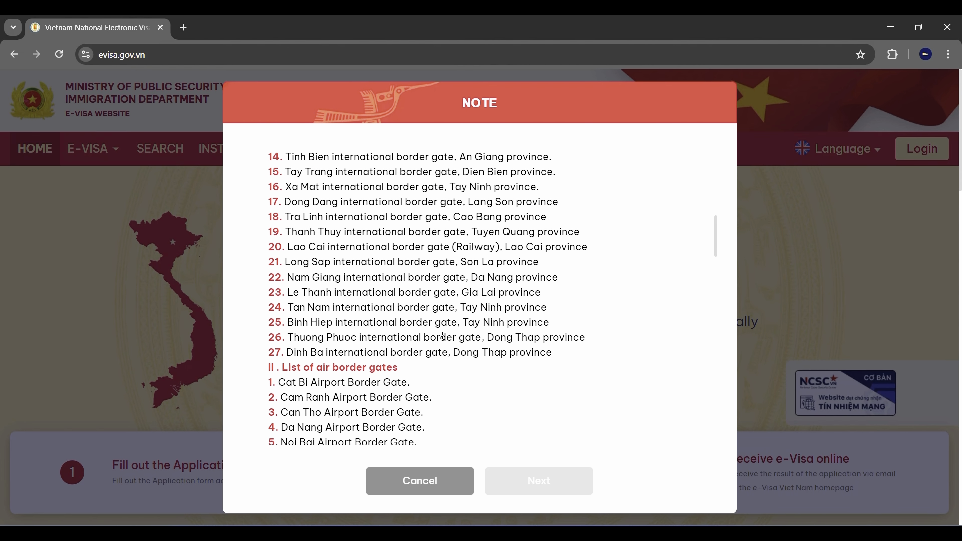
pyautogui.scroll(-12, 444, 341)
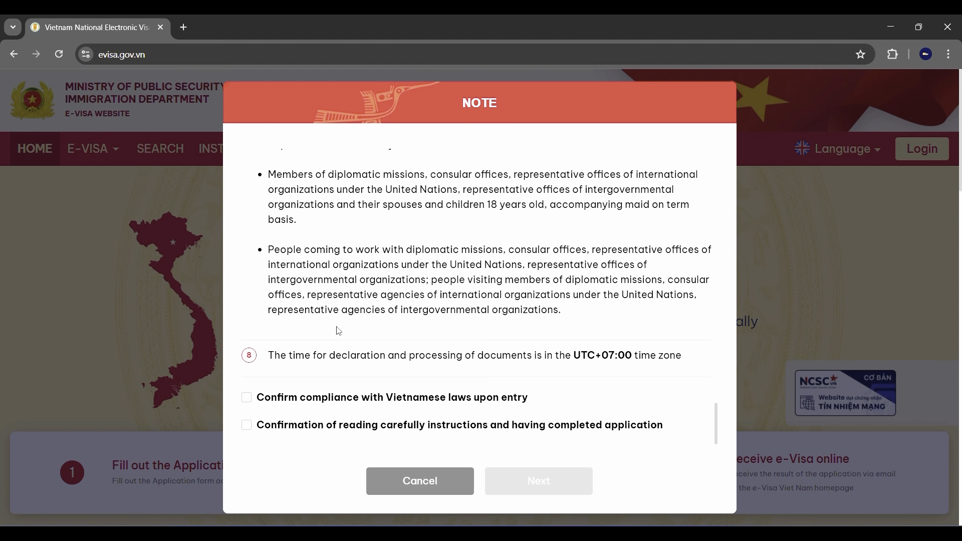
pyautogui.click(246, 398)
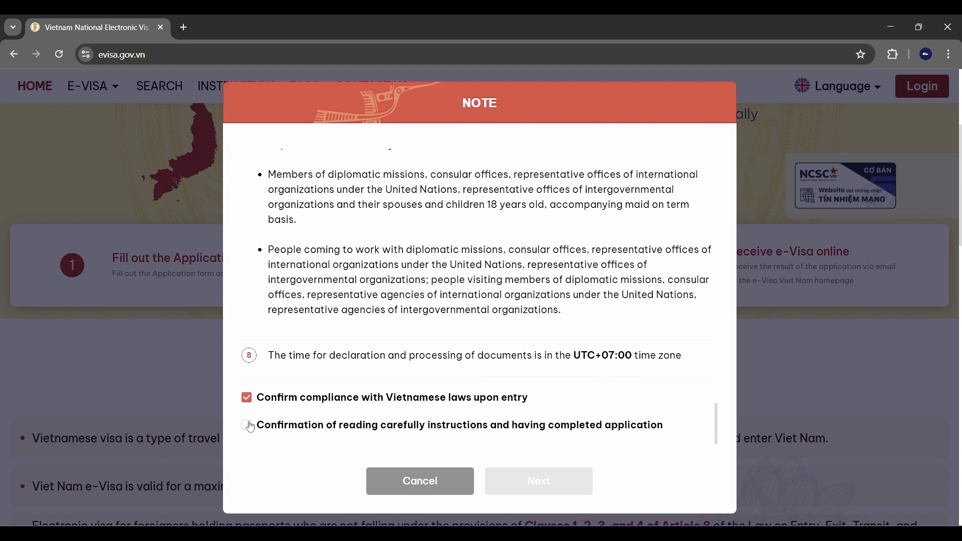
pyautogui.click(247, 426)
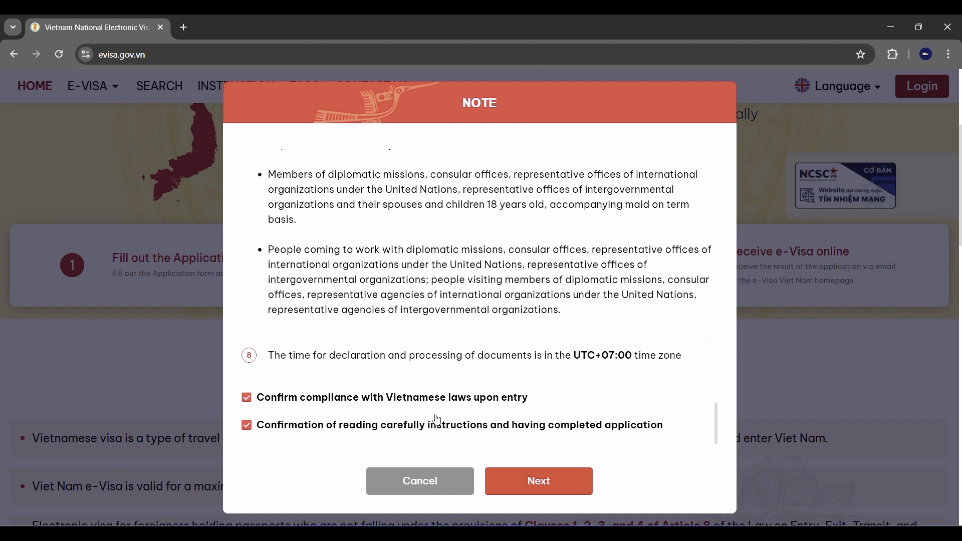
pyautogui.click(546, 481)
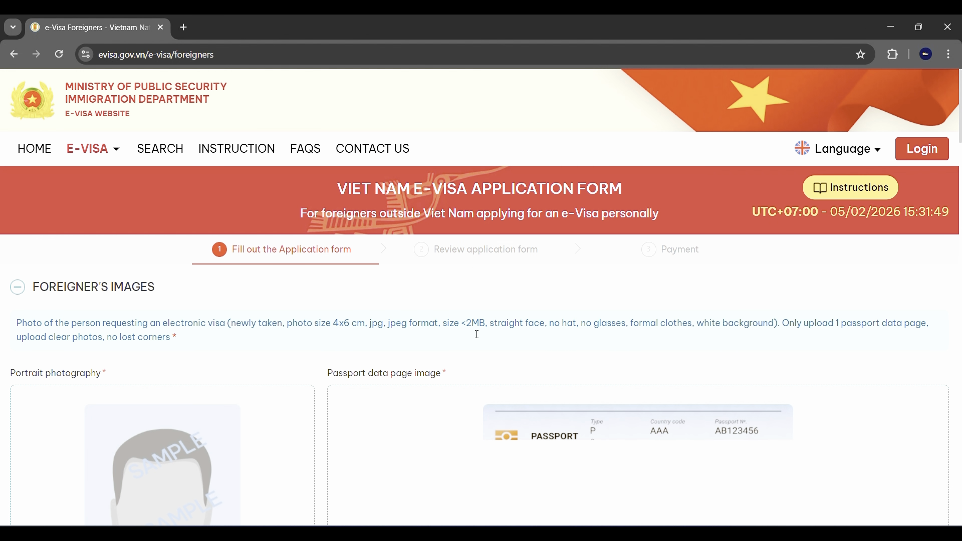
# Review the application form, then begin uploading a portrait photograph from the portrait area.
pyautogui.scroll(-1, 470, 322)
pyautogui.scroll(-3, 469, 322)
pyautogui.scroll(4, 469, 322)
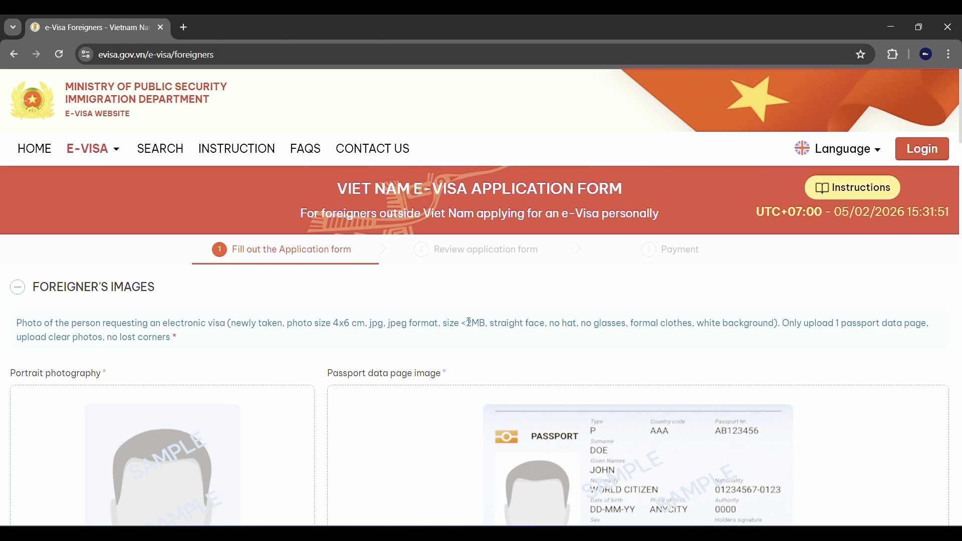
pyautogui.scroll(-8, 469, 323)
pyautogui.scroll(-10, 469, 326)
pyautogui.scroll(20, 468, 326)
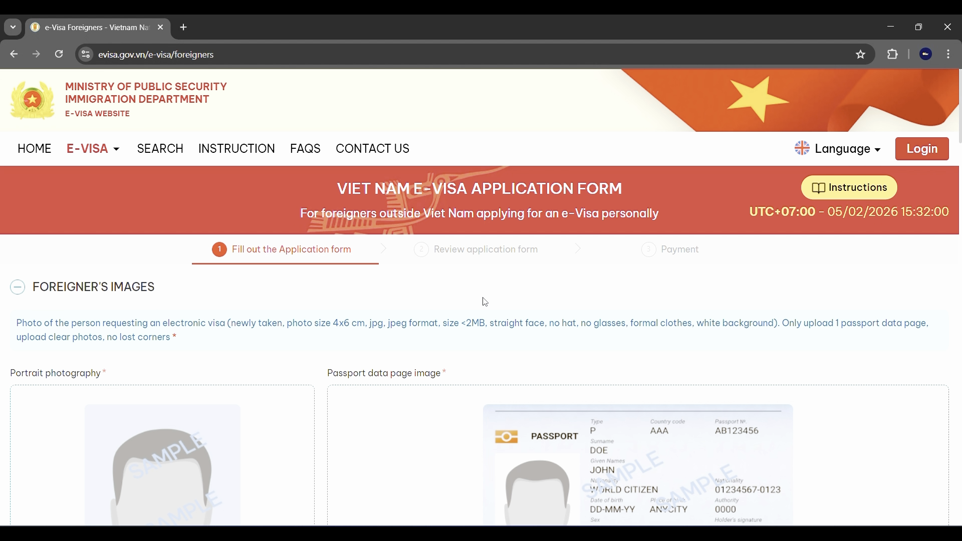
pyautogui.scroll(-2, 486, 302)
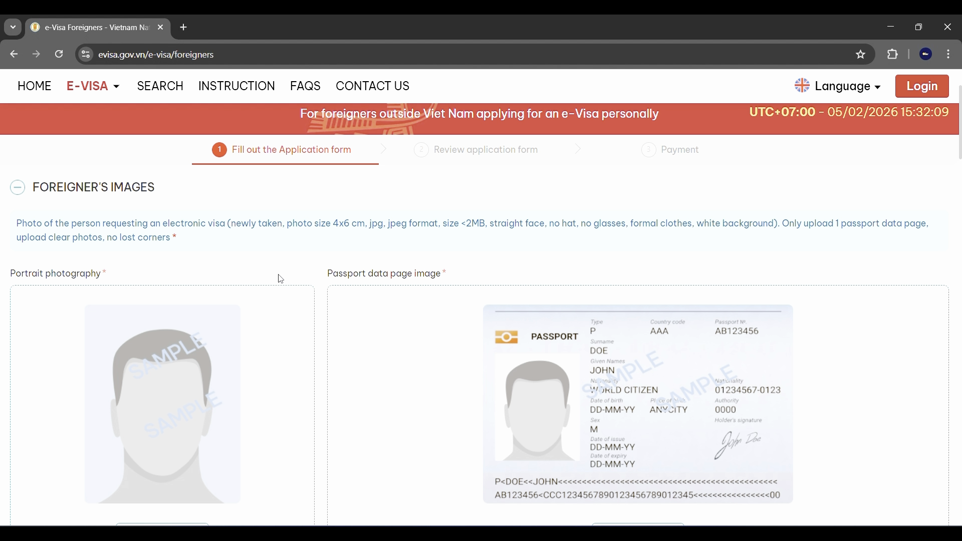
pyautogui.scroll(-3, 281, 278)
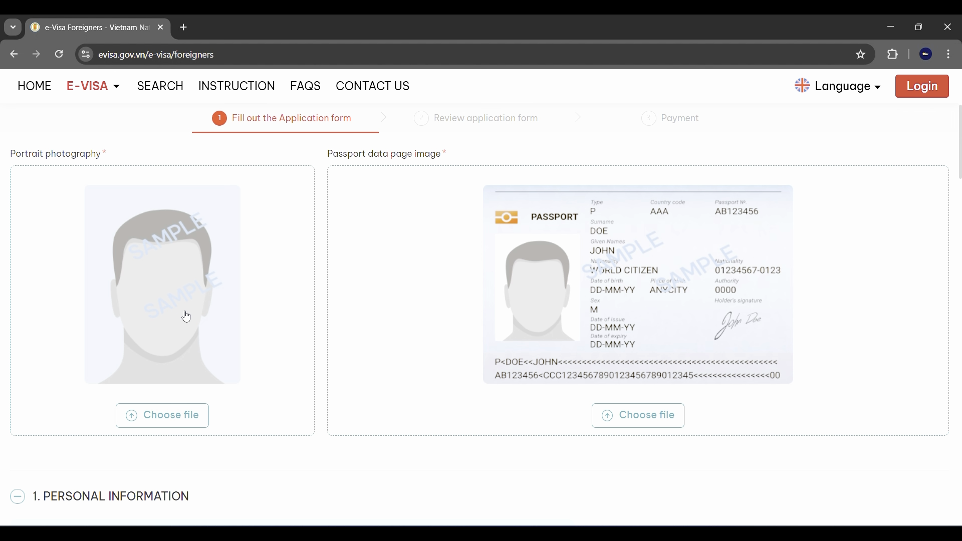
pyautogui.click(160, 324)
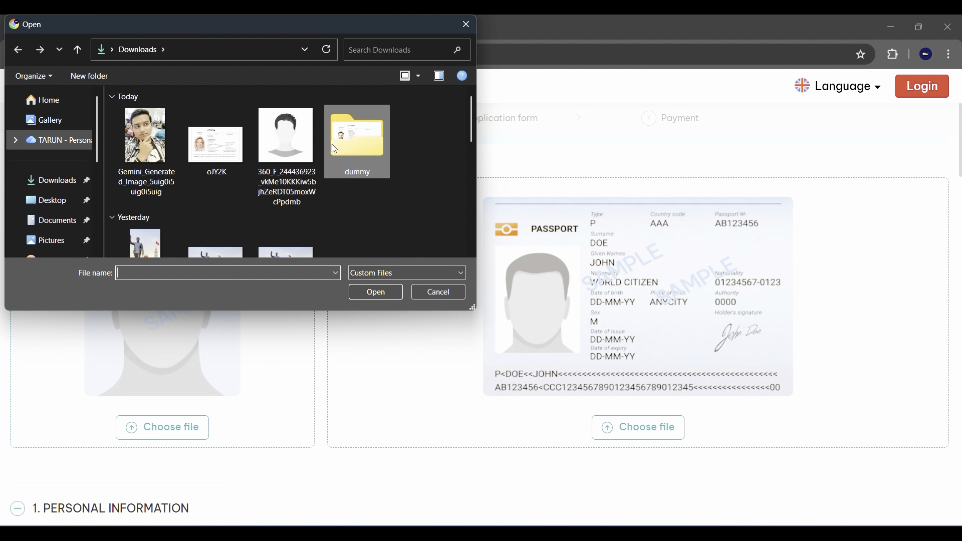
# Upload the portrait JPG from the Downloads dummy folder.
pyautogui.doubleClick(350, 150)
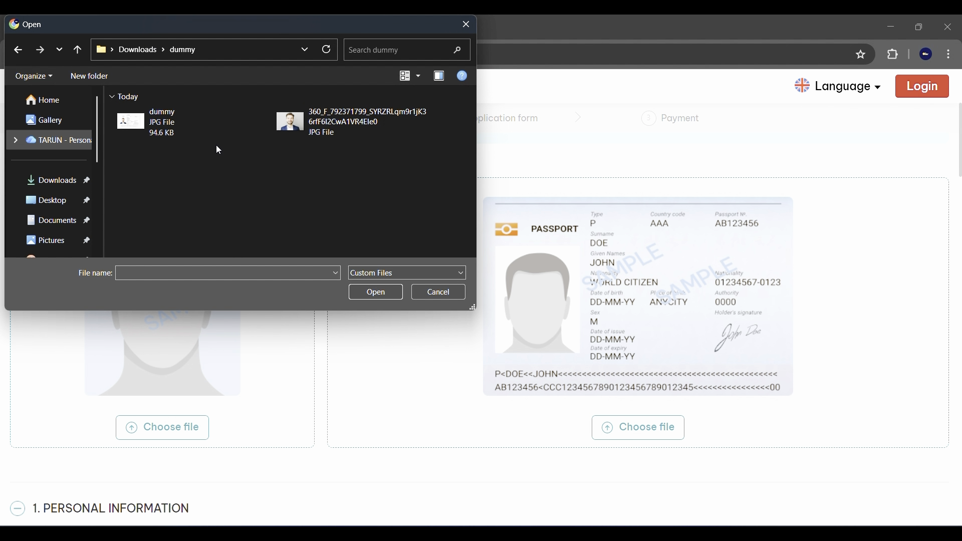
pyautogui.click(351, 122)
pyautogui.click(382, 295)
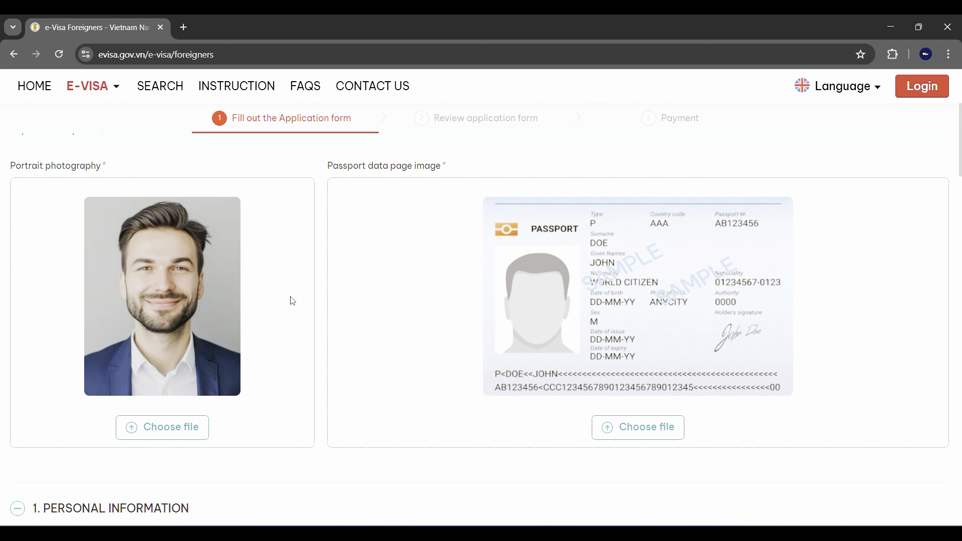
# Upload dummy.jpg as the passport data page image.
pyautogui.moveTo(184, 226)
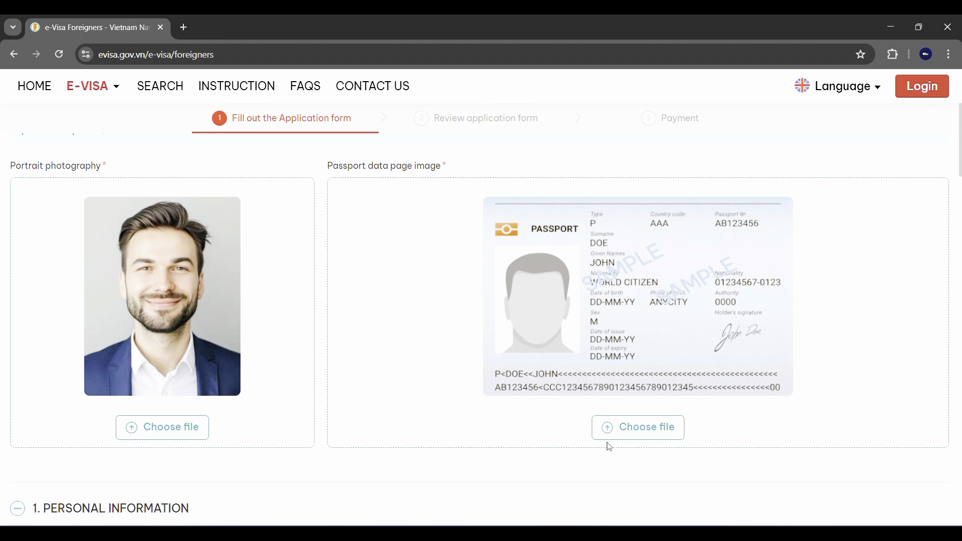
pyautogui.click(642, 429)
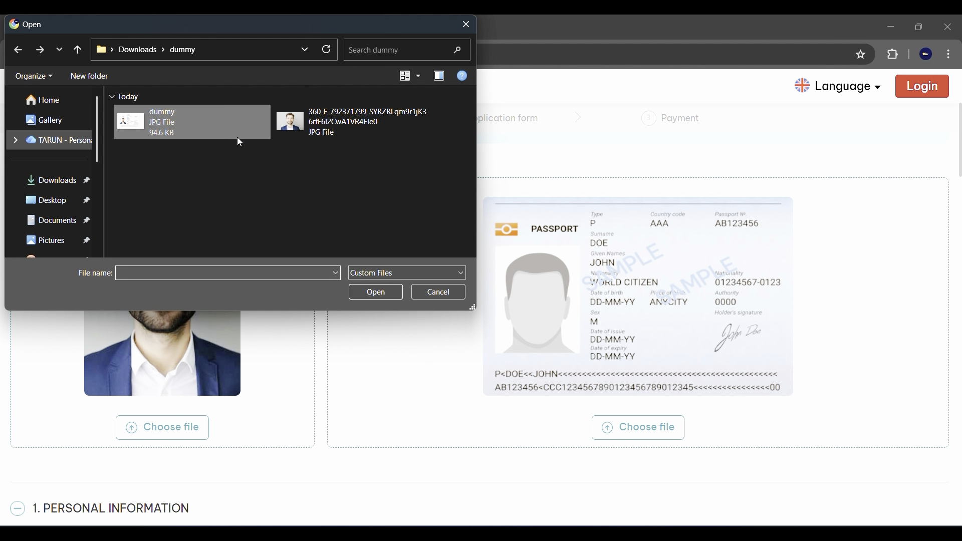
pyautogui.click(161, 120)
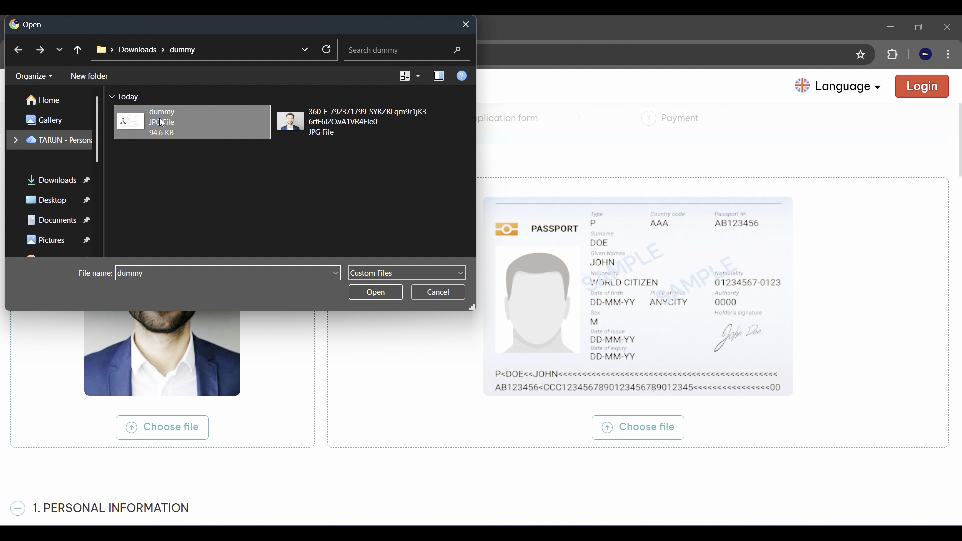
pyautogui.click(374, 298)
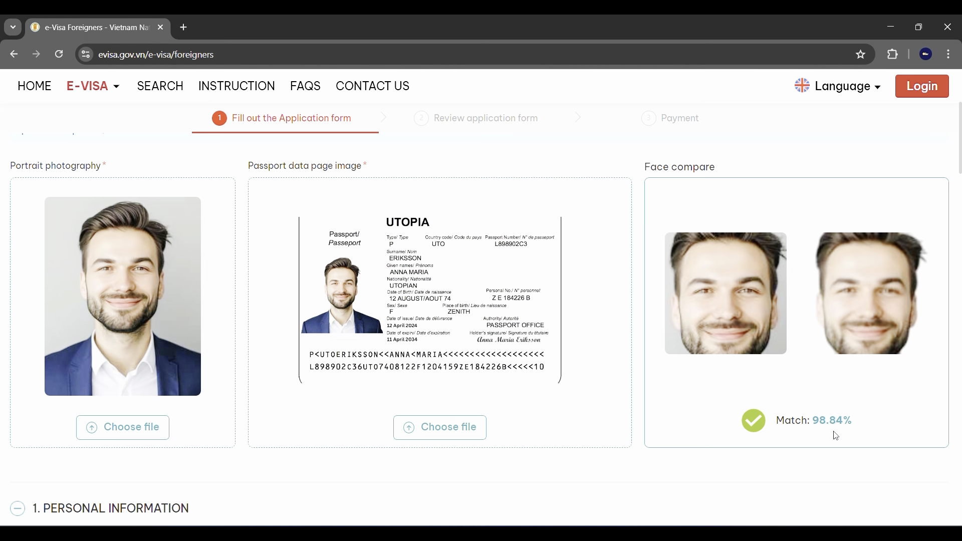
pyautogui.moveTo(732, 315)
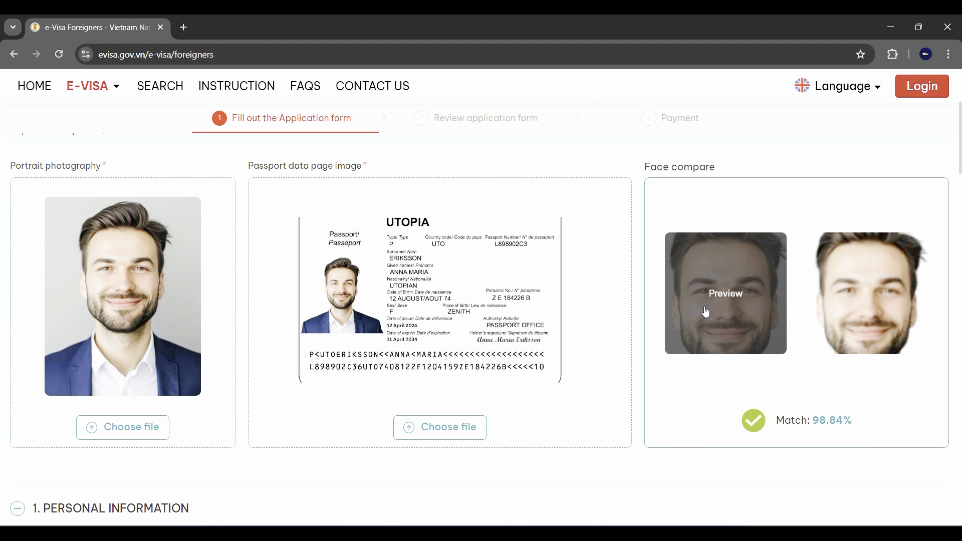
pyautogui.moveTo(904, 337)
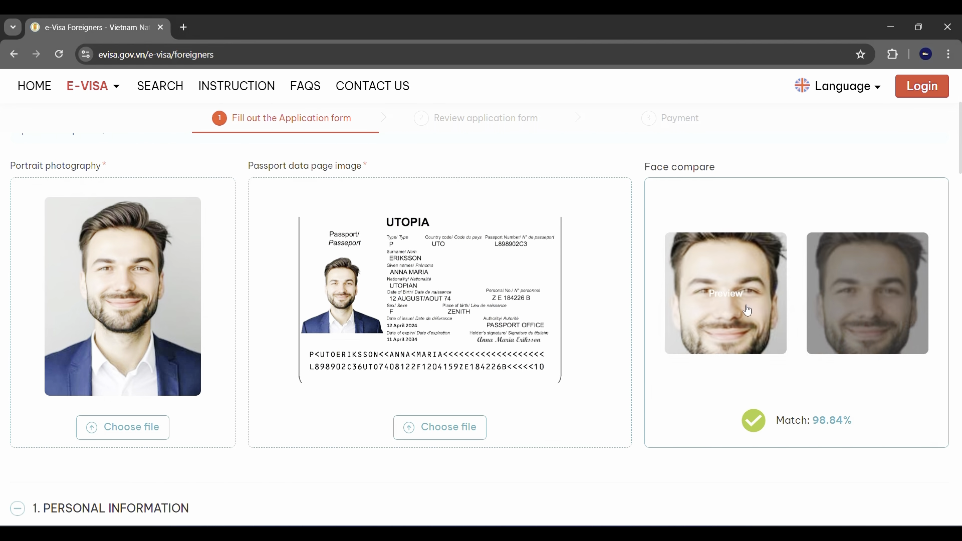
pyautogui.moveTo(393, 302)
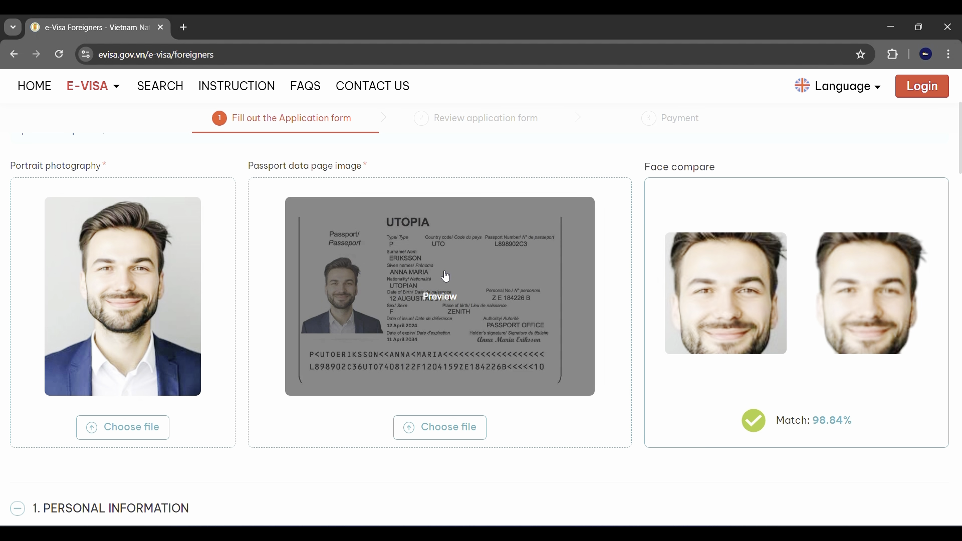
pyautogui.scroll(-6, 369, 307)
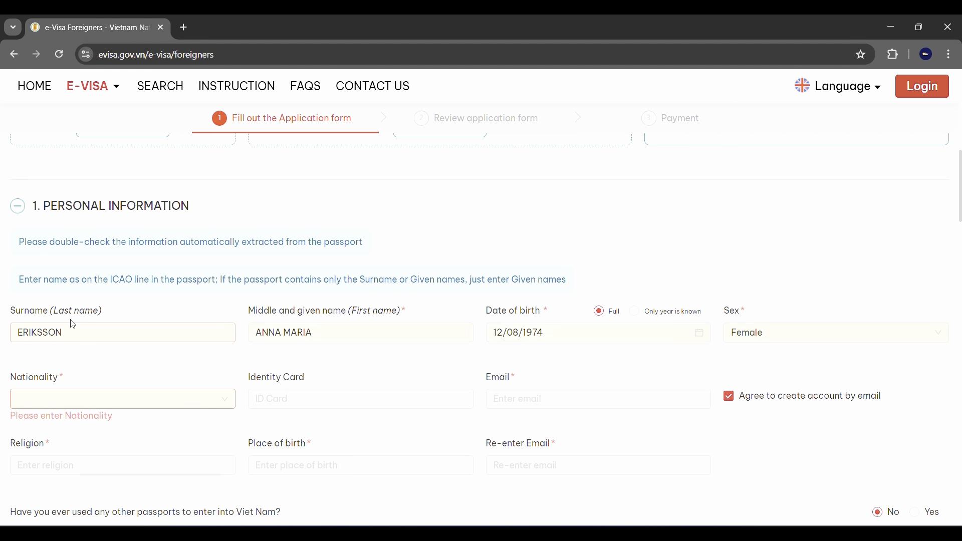
# Check the extracted surname and given names fields.
pyautogui.click(72, 334)
pyautogui.click(354, 329)
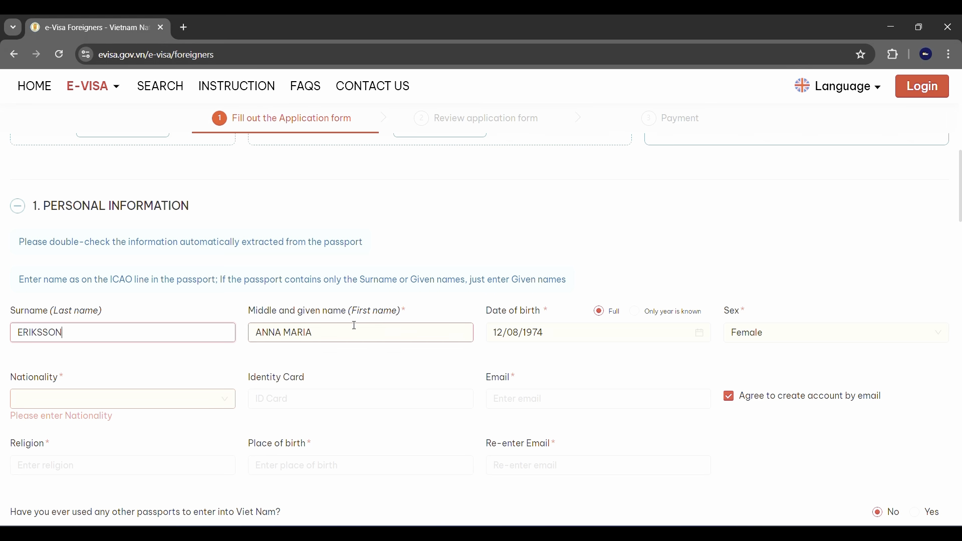
pyautogui.scroll(-1, 610, 326)
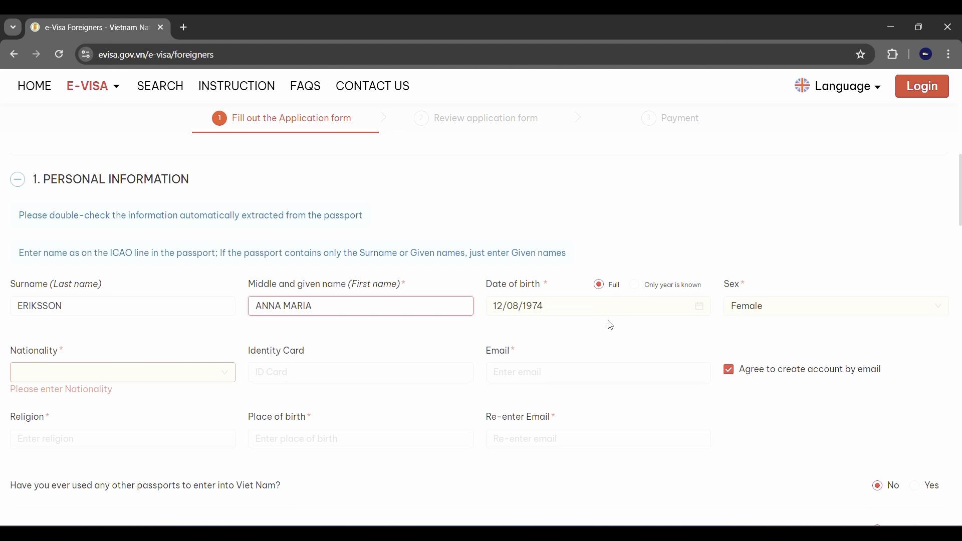
pyautogui.click(90, 307)
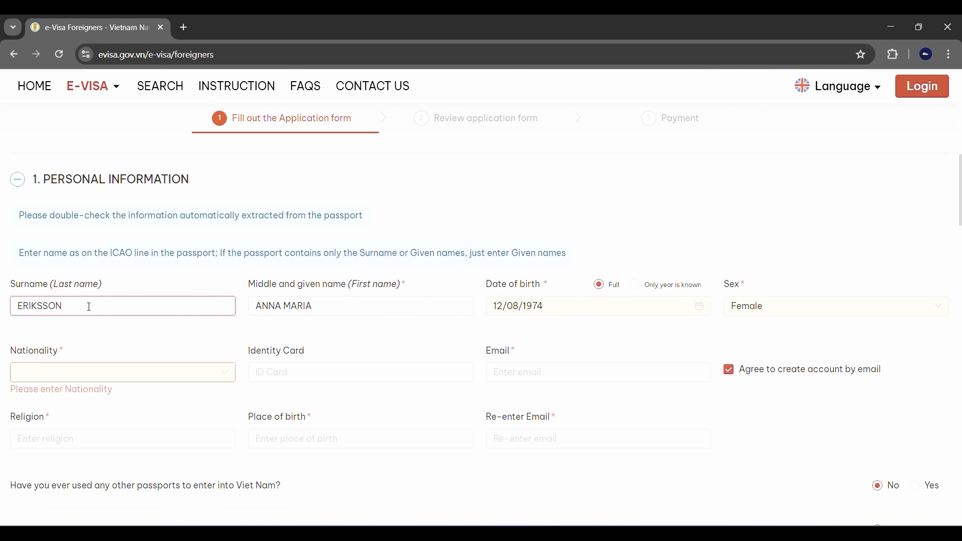
pyautogui.click(345, 308)
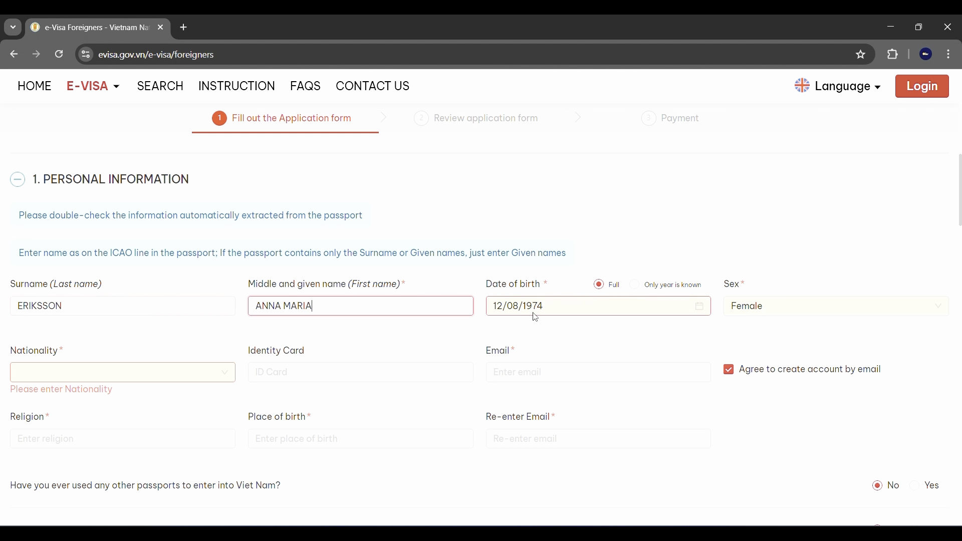
# Set Sex to Male and Nationality to India.
pyautogui.click(774, 303)
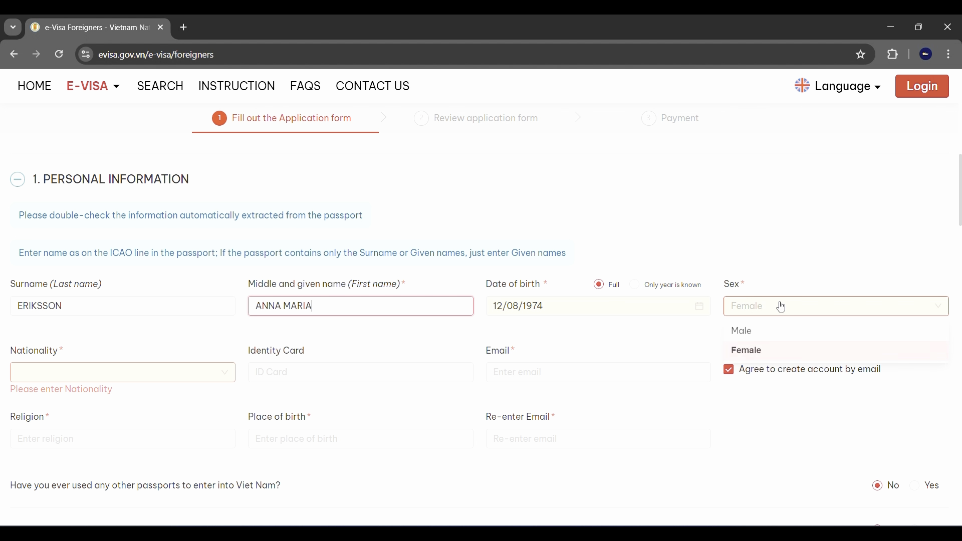
pyautogui.click(754, 332)
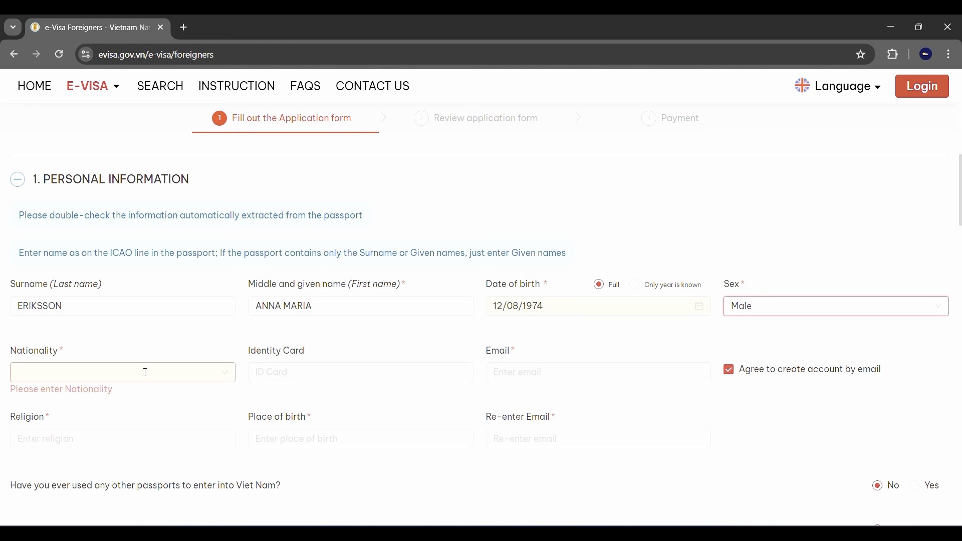
pyautogui.click(77, 368)
pyautogui.write('ind')
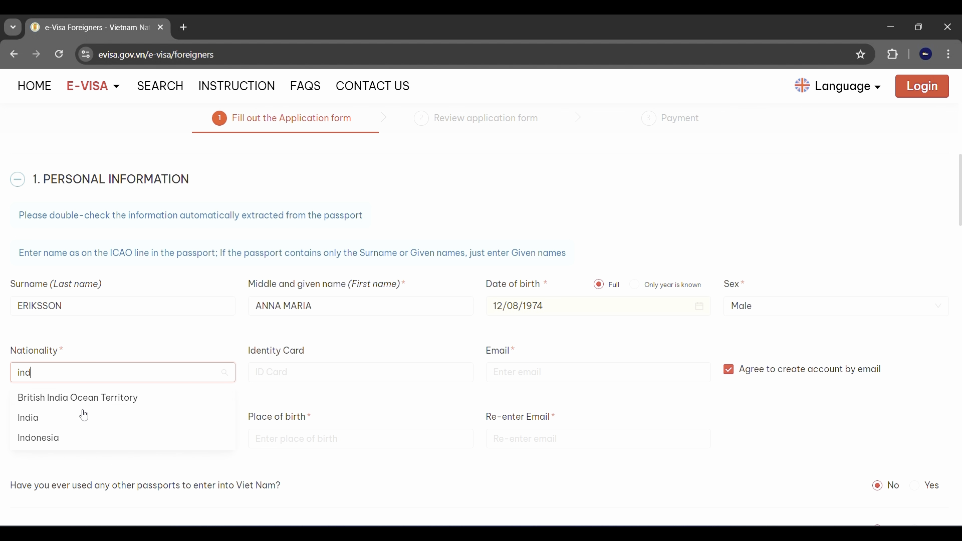
pyautogui.click(84, 418)
# Enter the applicant's Gmail e-mail address in the Email field.
pyautogui.click(262, 369)
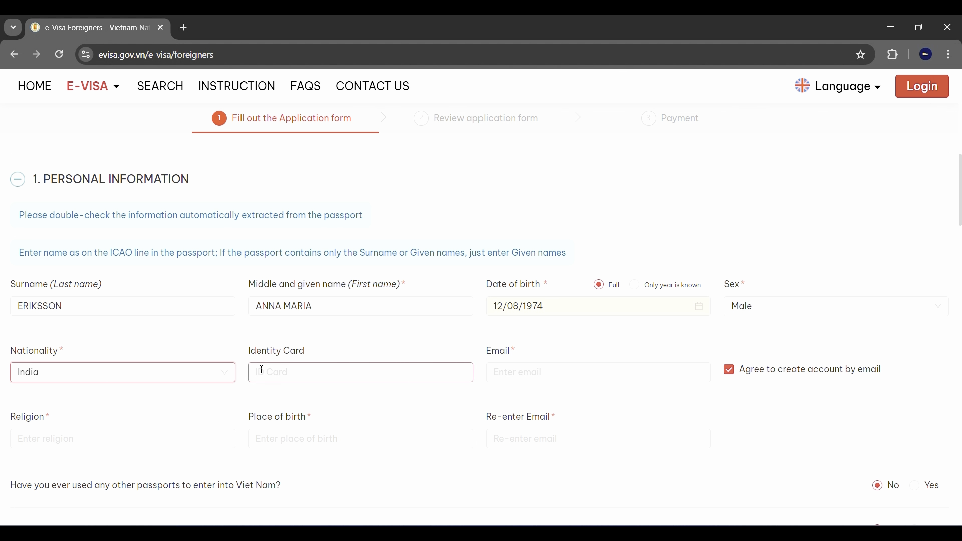
pyautogui.click(572, 367)
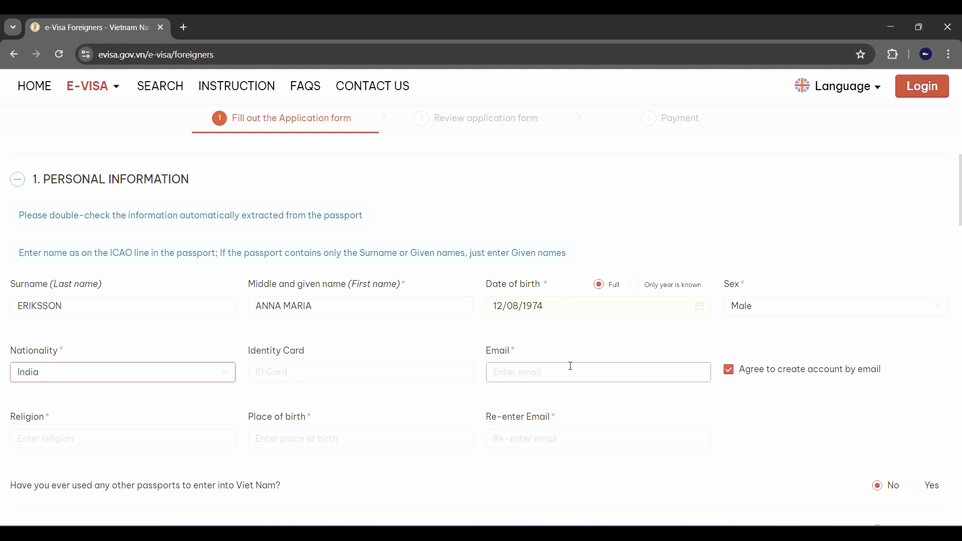
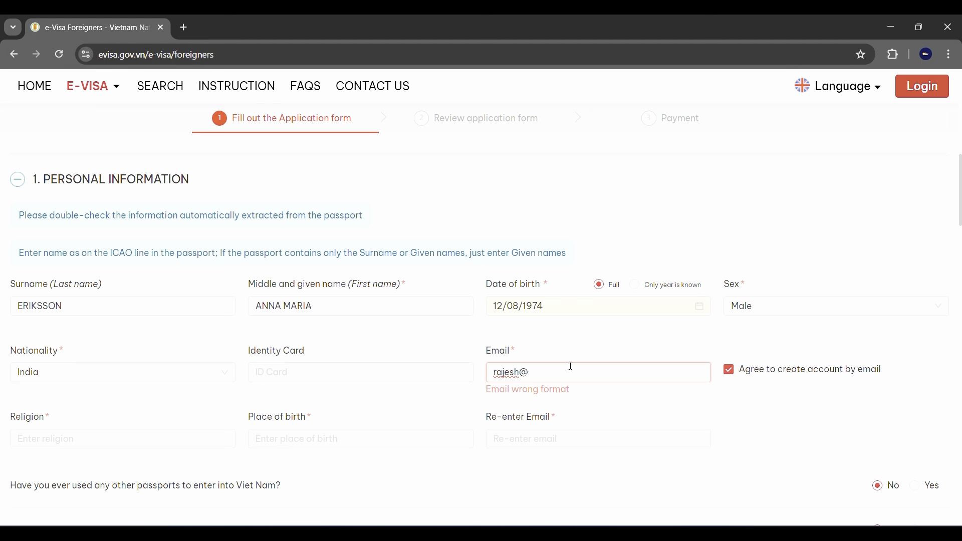
pyautogui.moveTo(573, 372); pyautogui.dragTo(477, 382)
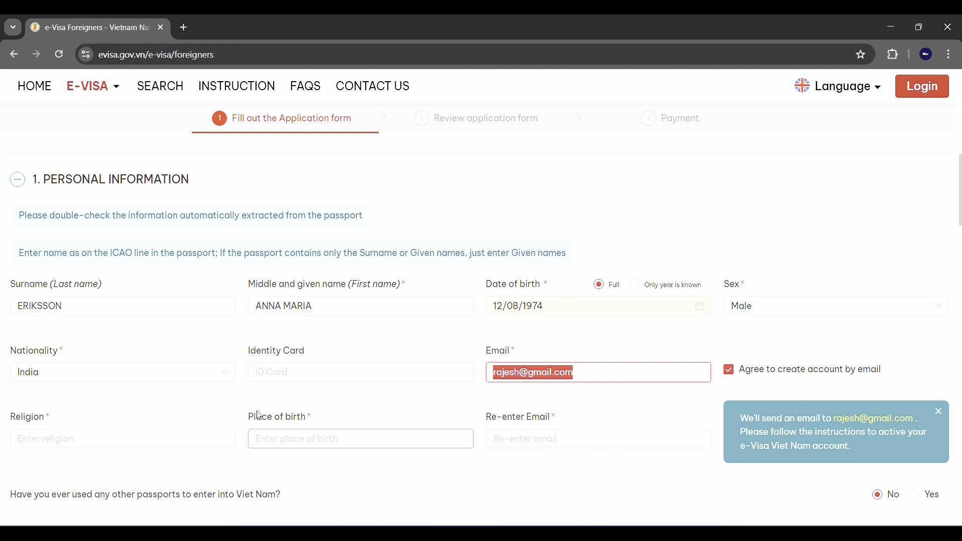
pyautogui.scroll(-1, 256, 439)
# Enter hindu as religion and delhi as place of birth.
pyautogui.click(135, 405)
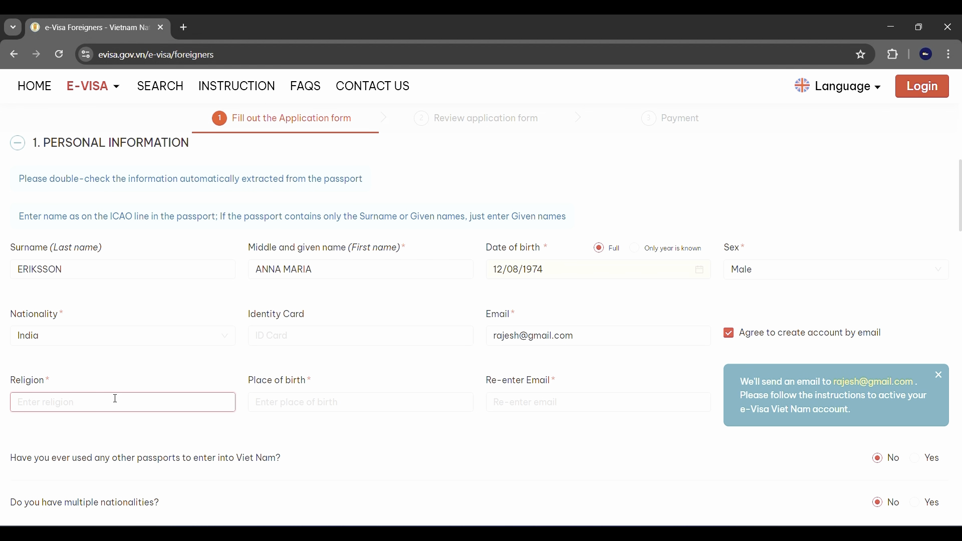
pyautogui.write('hindu')
pyautogui.click(294, 401)
pyautogui.write('delhi')
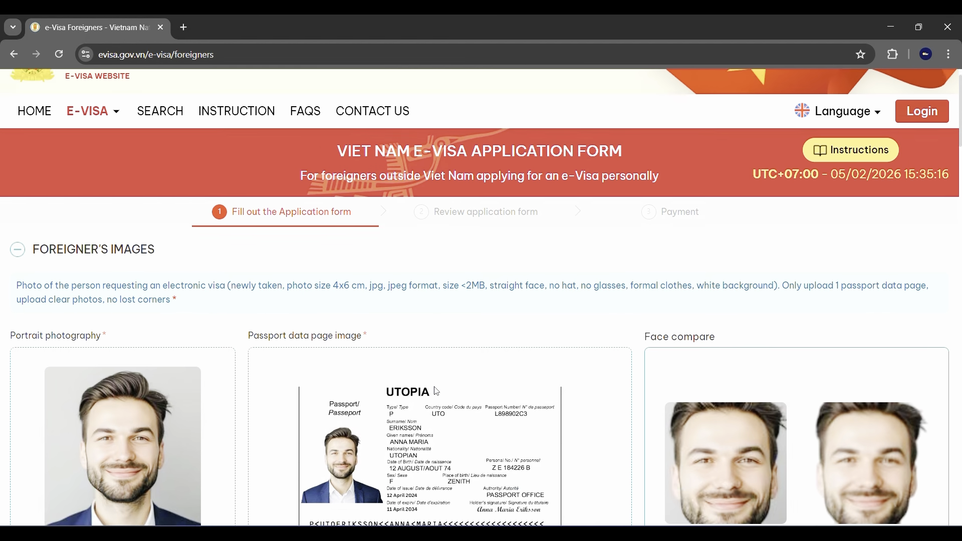
pyautogui.scroll(-2, 477, 401)
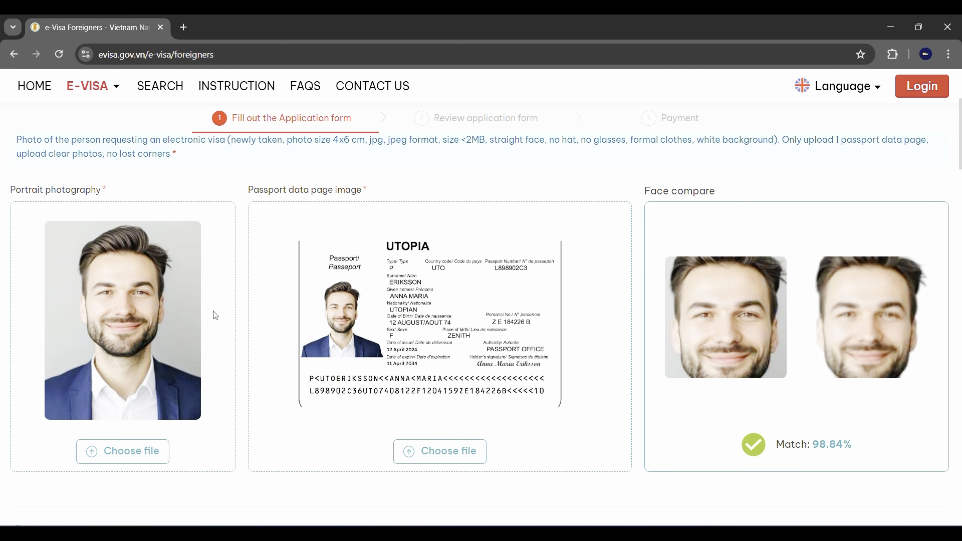
pyautogui.moveTo(511, 382)
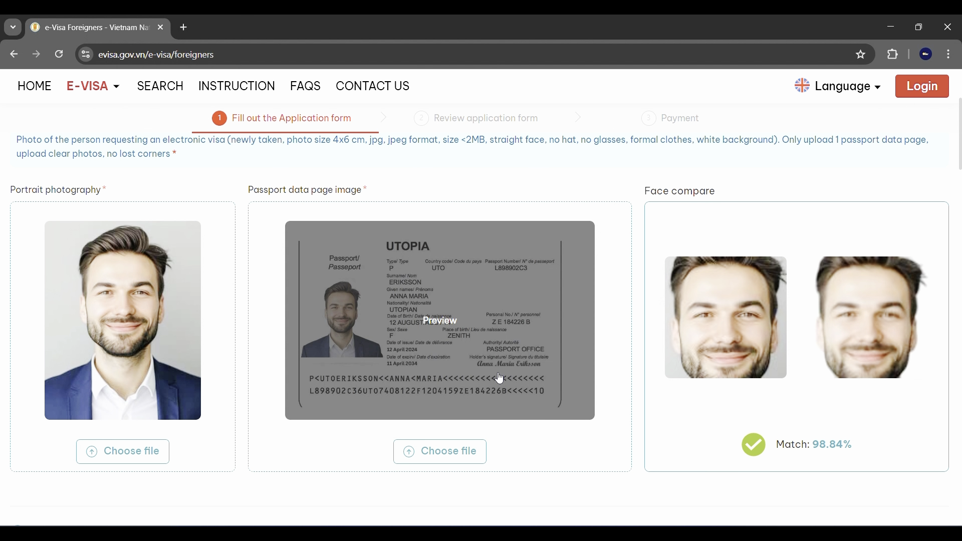
pyautogui.scroll(-7, 443, 338)
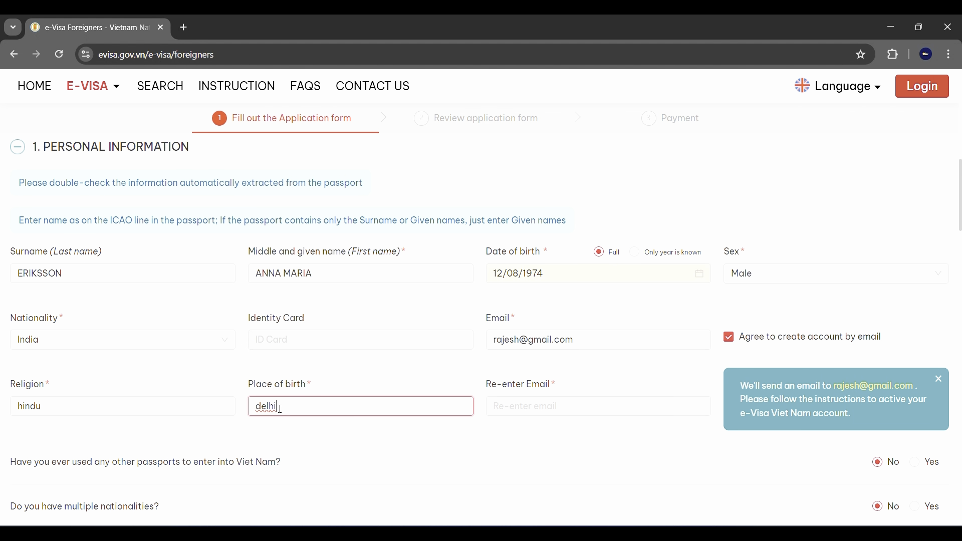
# Copy the e-mail address and paste it into the Re-enter Email field.
pyautogui.click(569, 403)
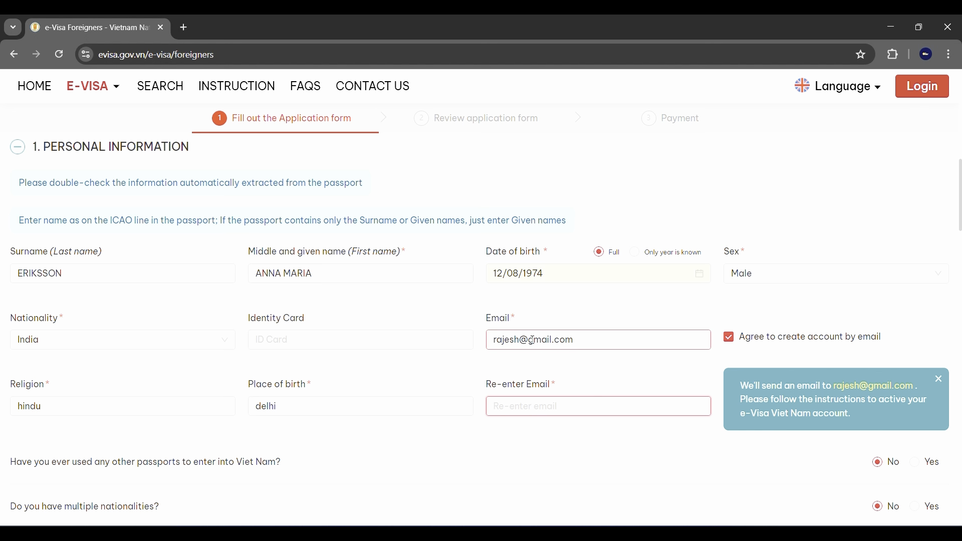
pyautogui.click(574, 340)
pyautogui.moveTo(574, 341); pyautogui.dragTo(482, 341)
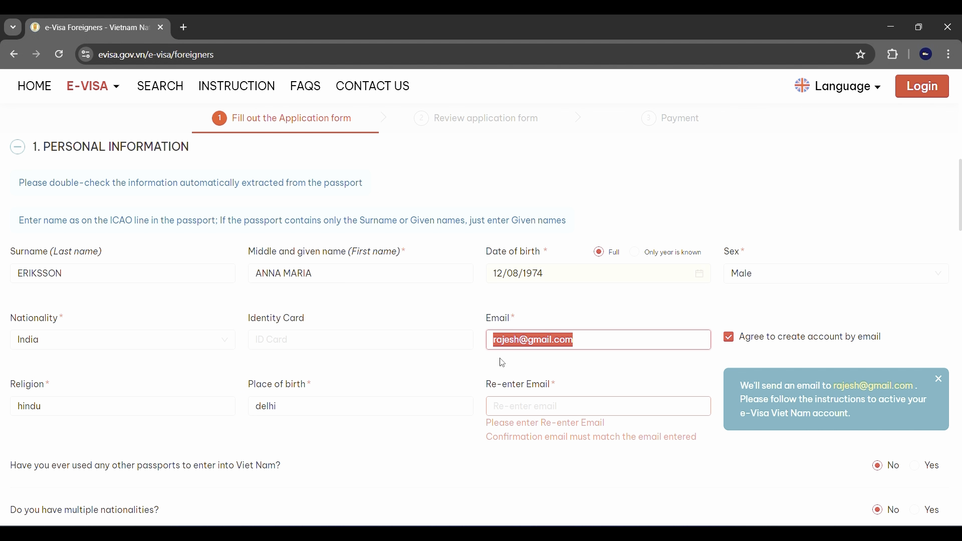
pyautogui.hotkey('ctrl', 'c')
pyautogui.click(550, 407)
pyautogui.hotkey('ctrl', 'v')
pyautogui.scroll(-2, 550, 410)
# Scroll down the form to the 2. Requested Information section.
pyautogui.scroll(-1, 550, 410)
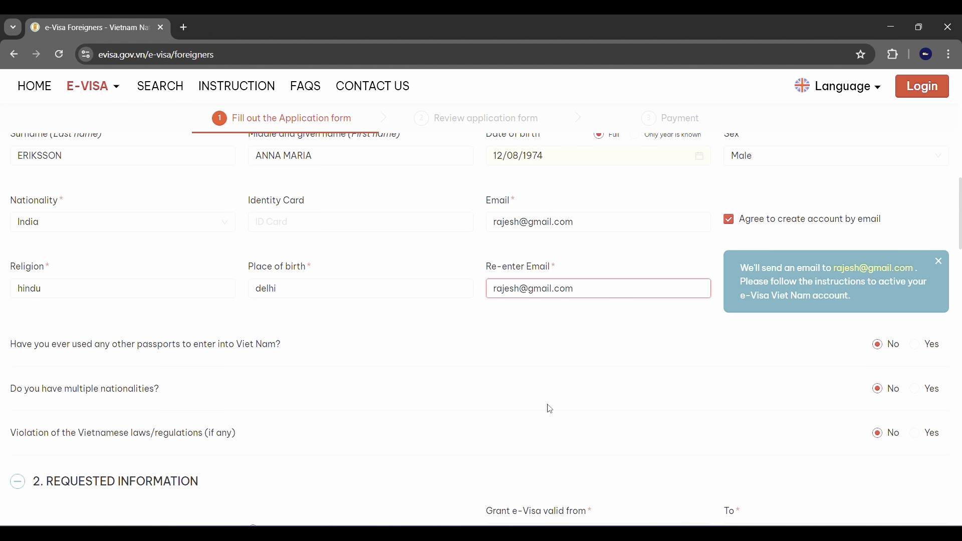
pyautogui.scroll(-1, 183, 329)
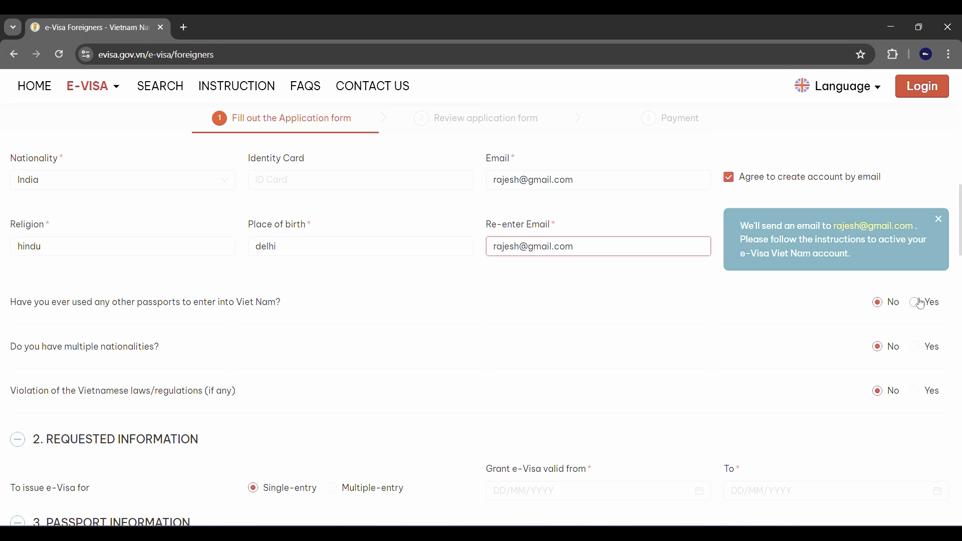
pyautogui.scroll(-3, 473, 449)
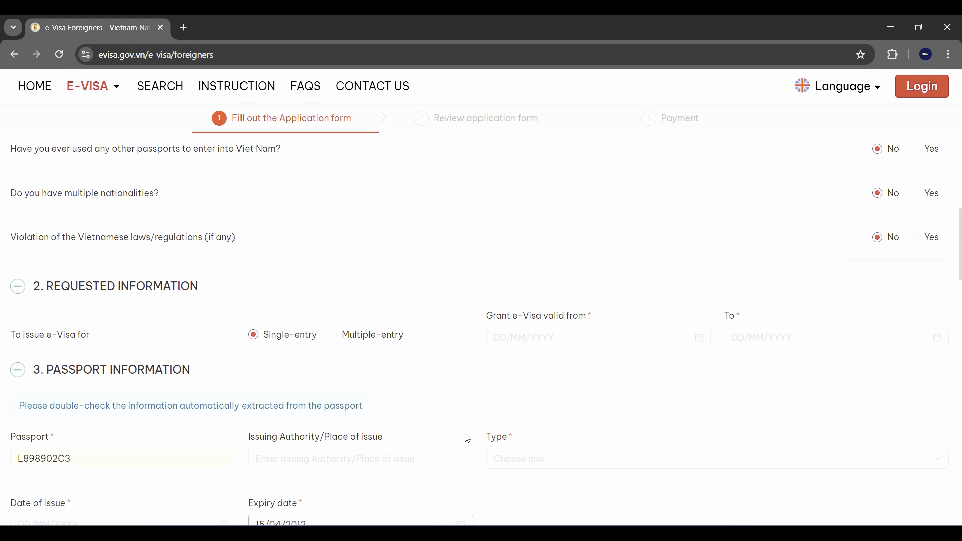
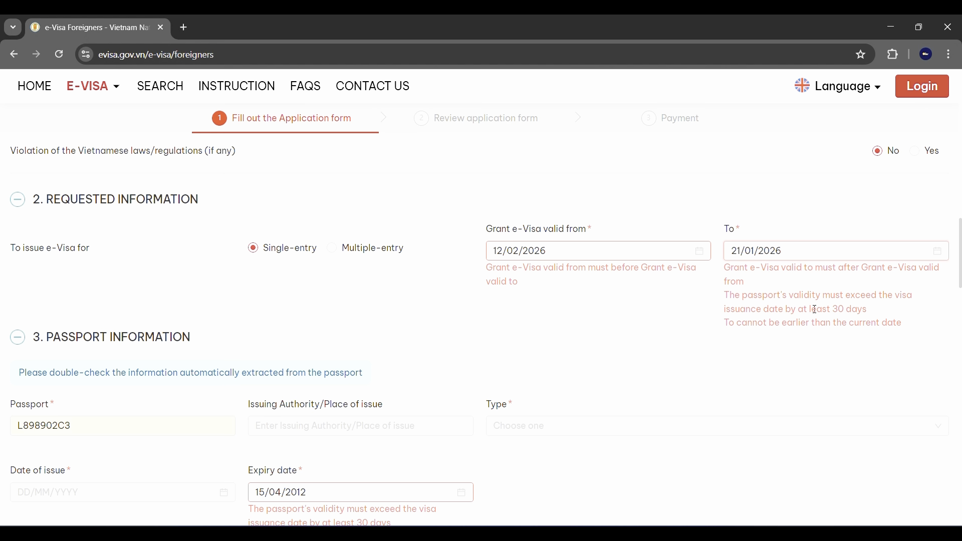
# Scroll down the form to the passport details and select the passport number field.
pyautogui.scroll(-1, 344, 432)
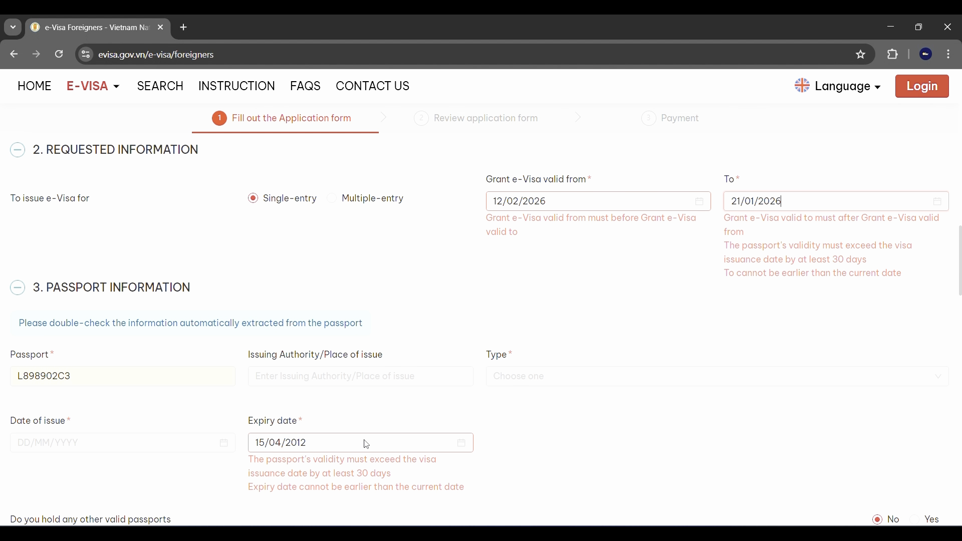
pyautogui.scroll(1, 376, 415)
pyautogui.scroll(-2, 375, 413)
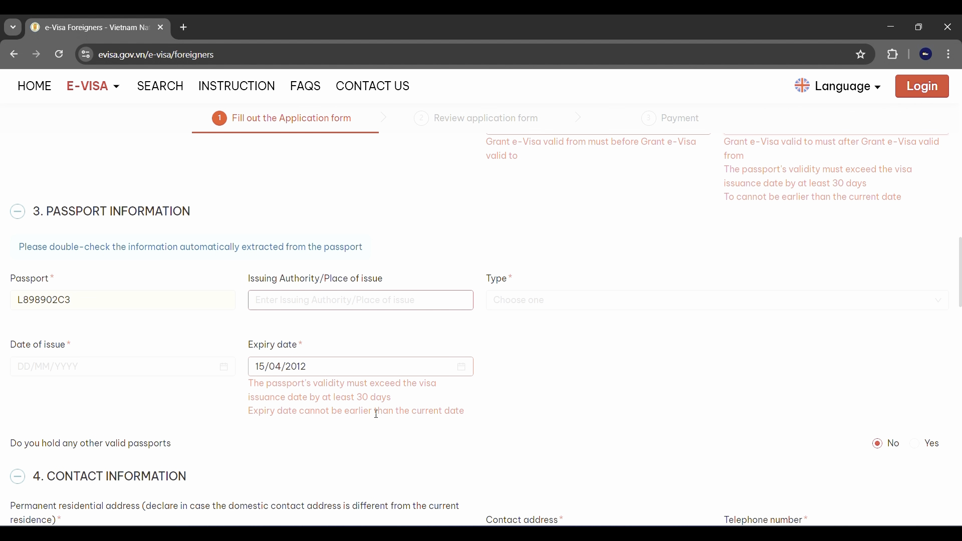
pyautogui.click(33, 301)
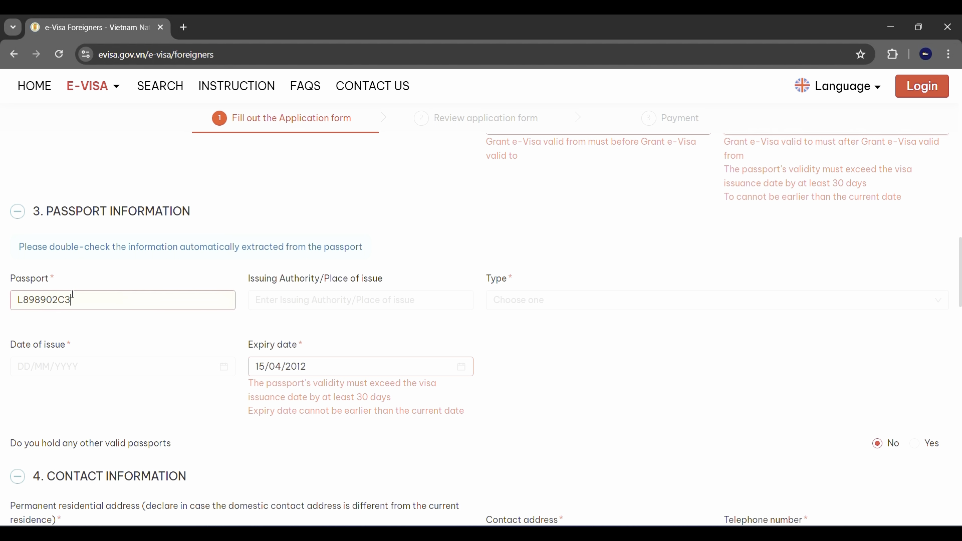
pyautogui.scroll(15, 429, 239)
pyautogui.scroll(-4, 466, 337)
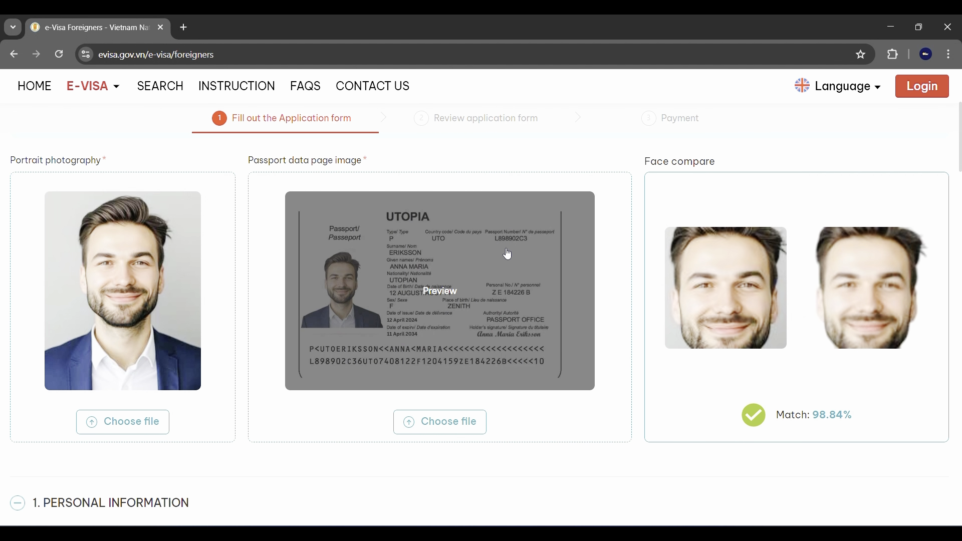
pyautogui.scroll(-15, 475, 290)
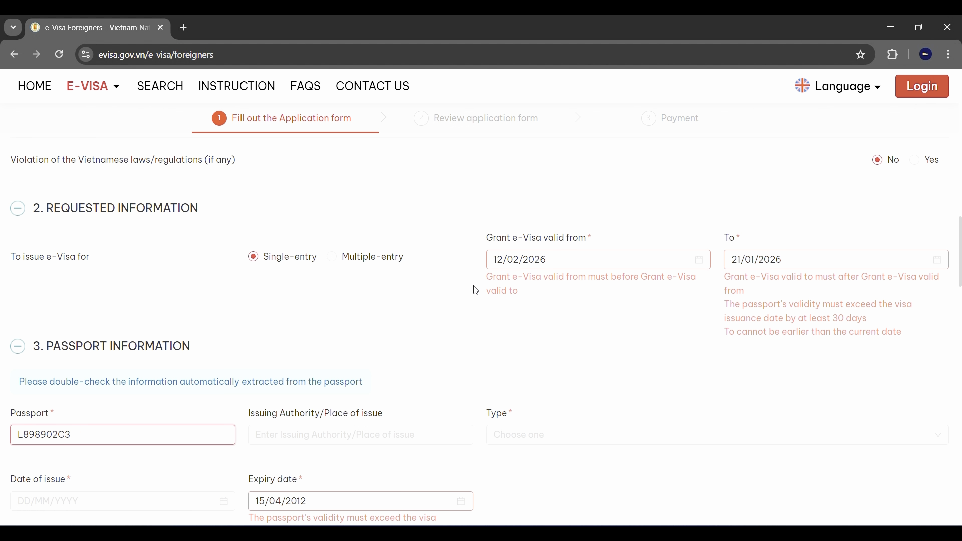
pyautogui.scroll(-2, 476, 290)
# Enter delhi as the passport's issuing authority / place of issue.
pyautogui.click(303, 360)
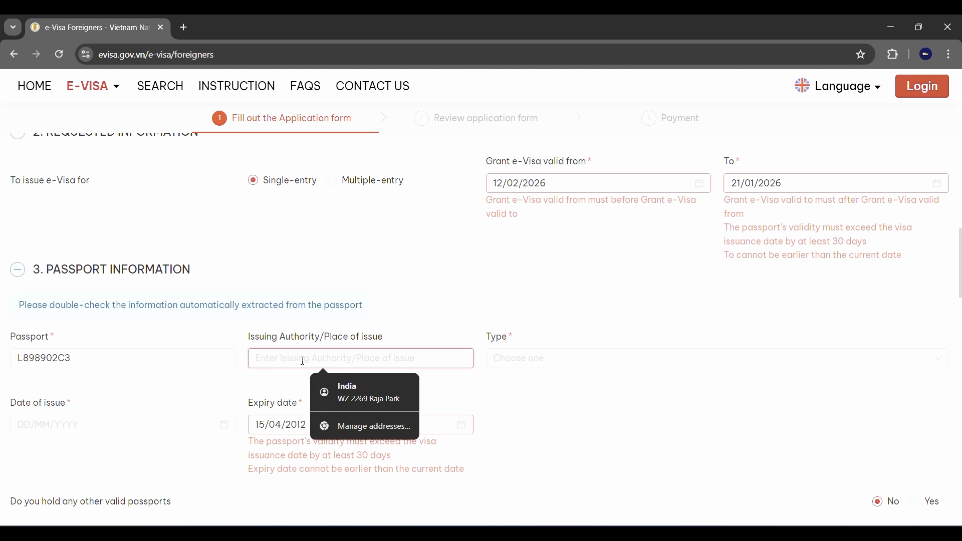
pyautogui.write('dekh')
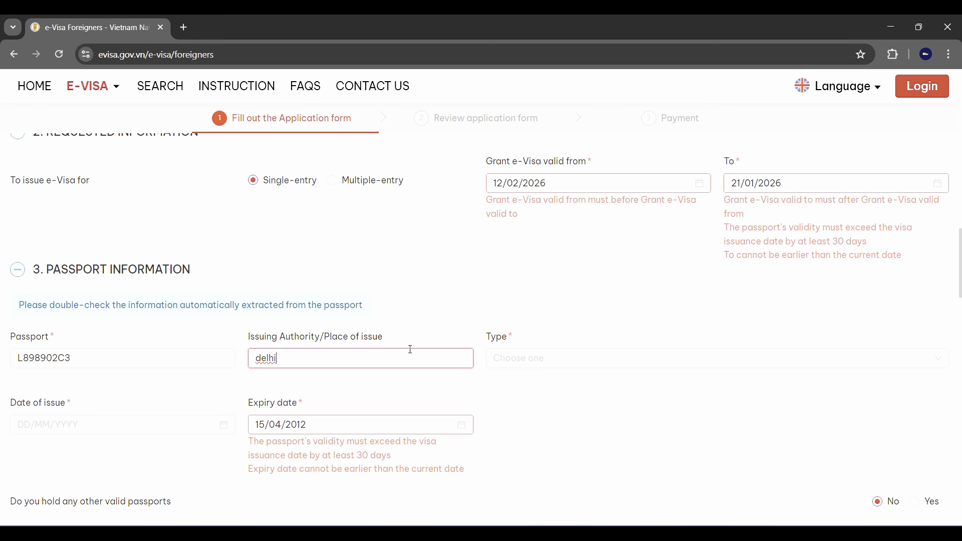
pyautogui.scroll(15, 410, 349)
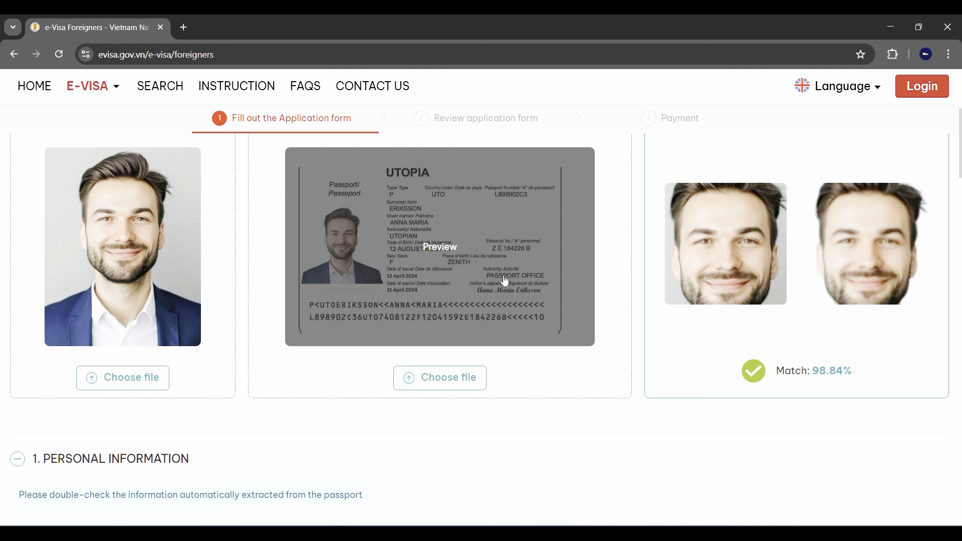
pyautogui.scroll(-5, 418, 351)
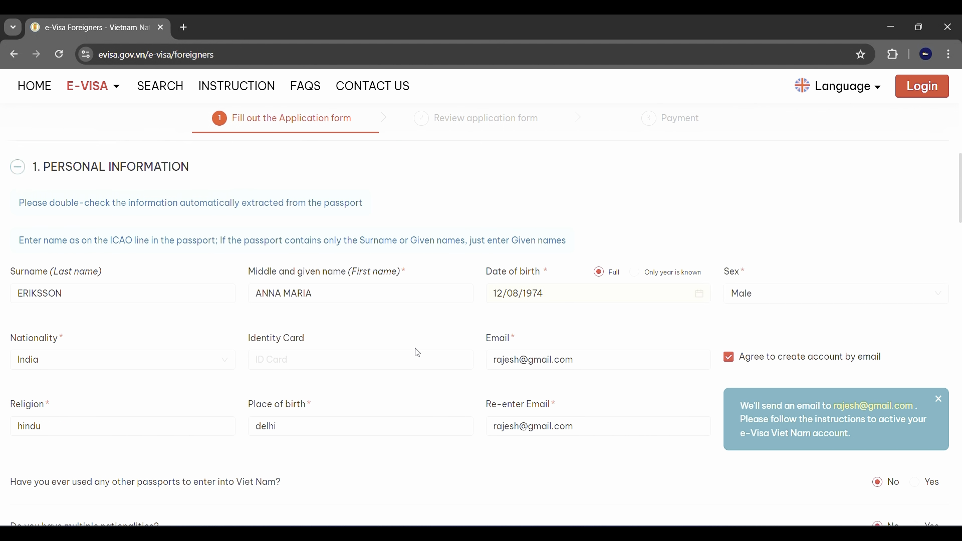
pyautogui.scroll(-6, 417, 354)
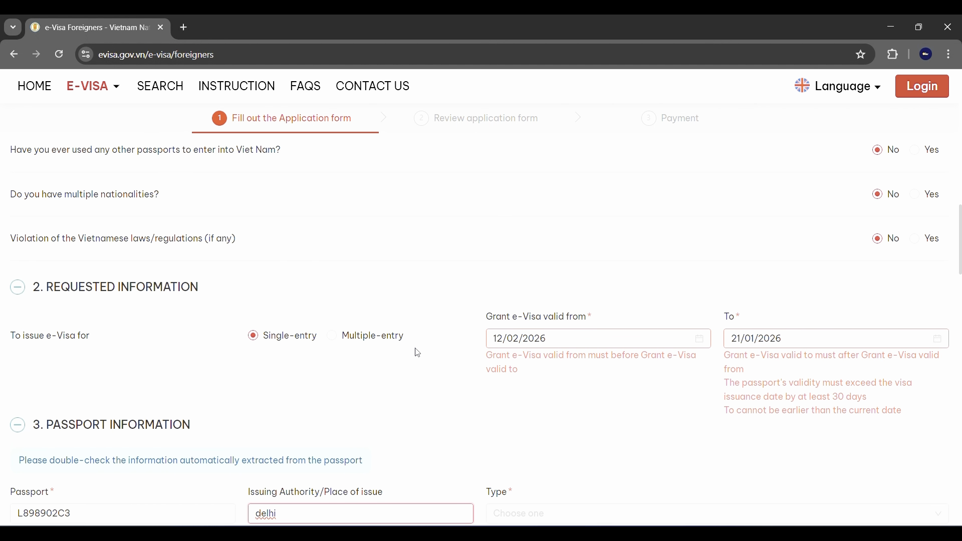
pyautogui.scroll(-2, 417, 353)
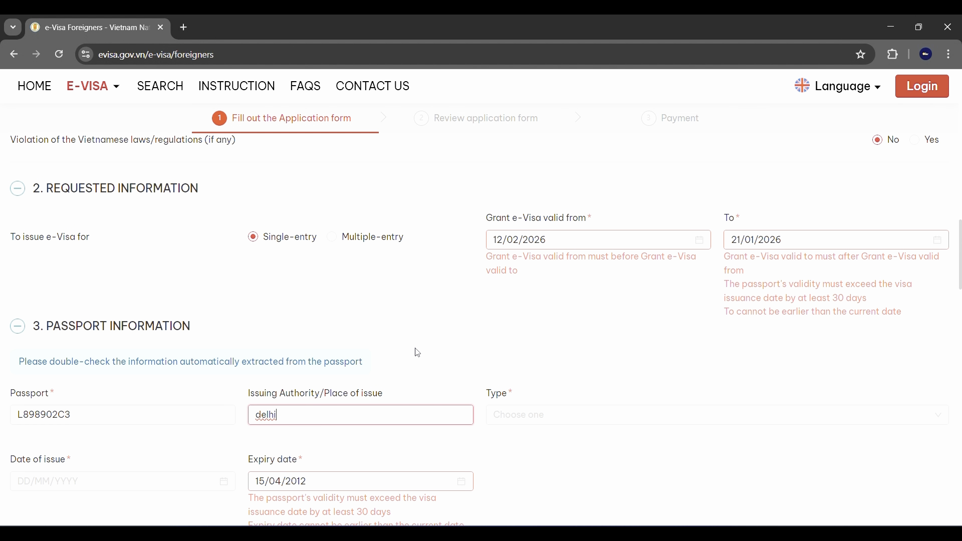
# Choose Ordinary passport as the passport type.
pyautogui.click(550, 409)
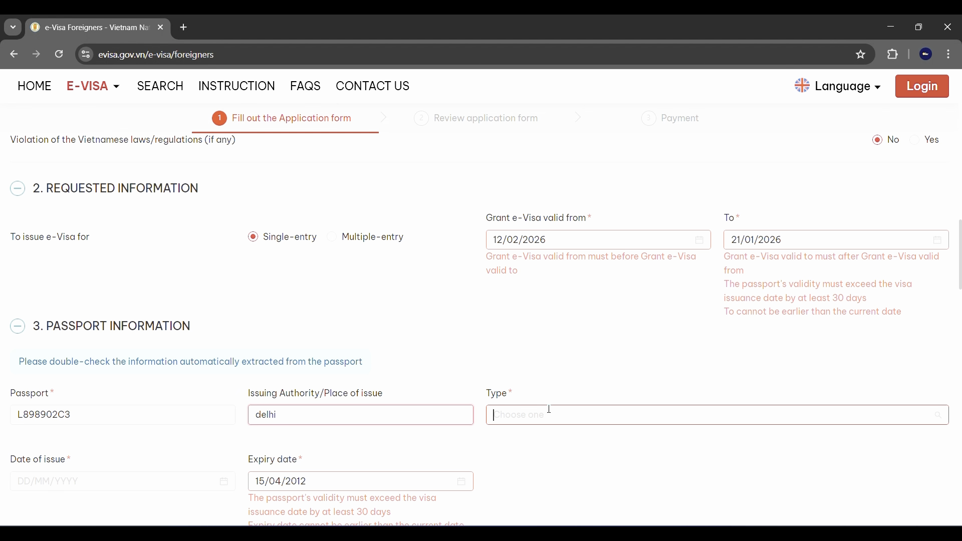
pyautogui.click(549, 443)
pyautogui.scroll(-3, 547, 445)
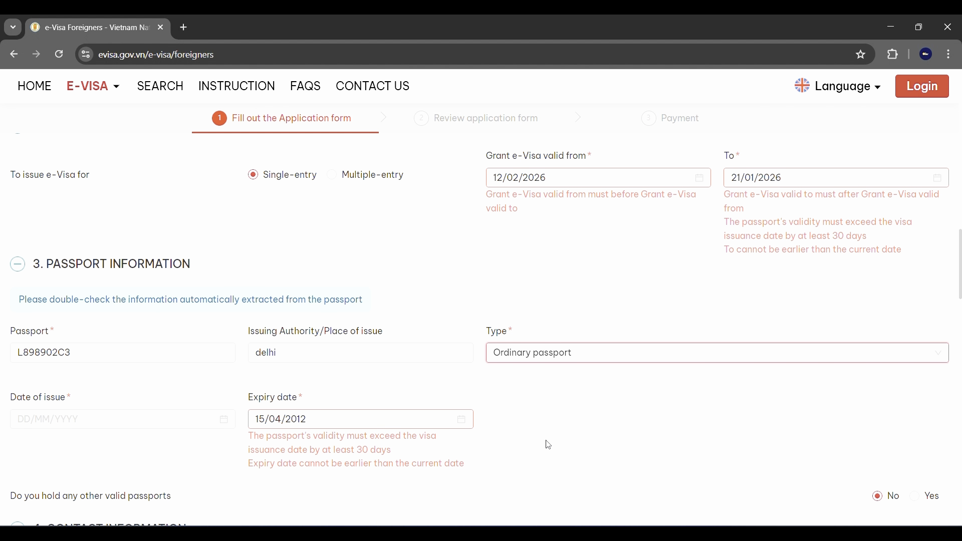
# Open the date of issue calendar and switch it to year selection.
pyautogui.click(144, 310)
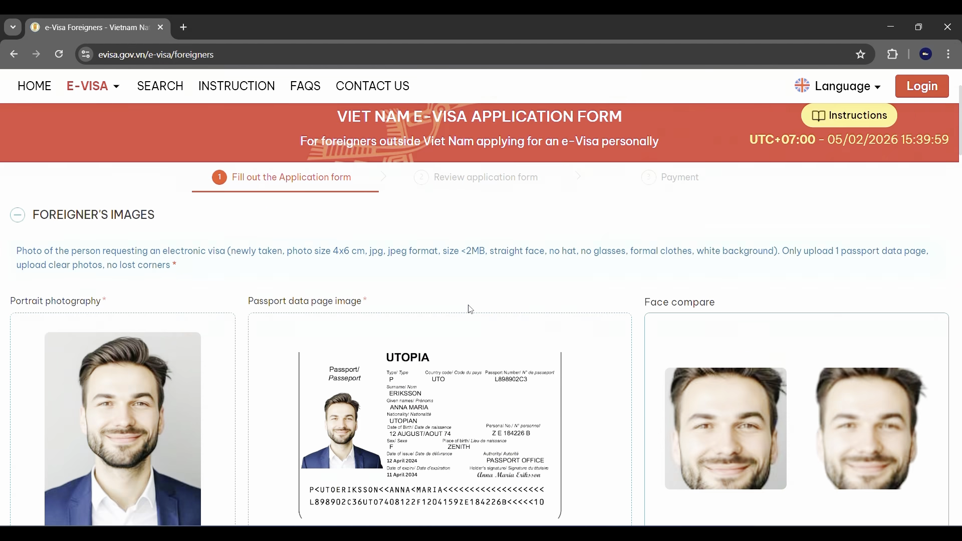
pyautogui.scroll(-3, 425, 320)
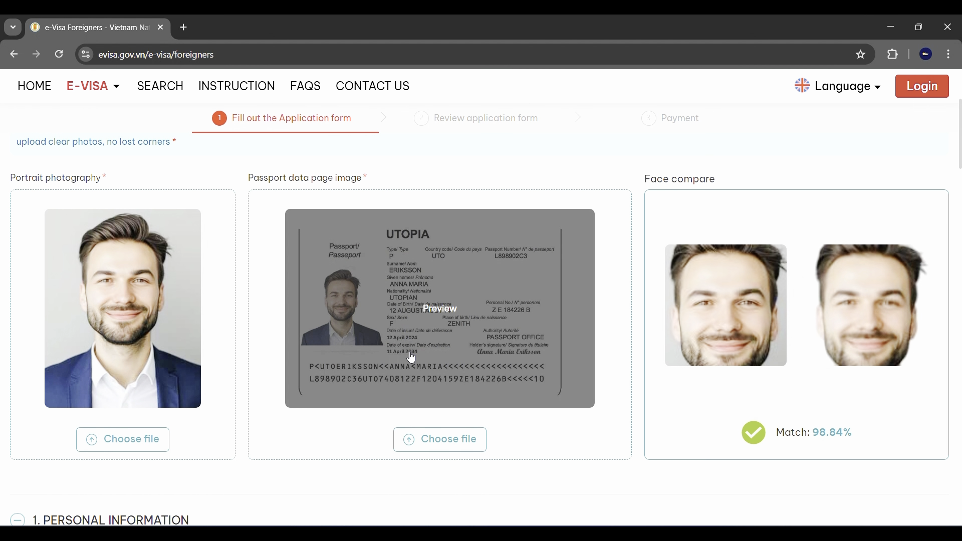
pyautogui.scroll(-6, 434, 341)
pyautogui.scroll(-10, 434, 342)
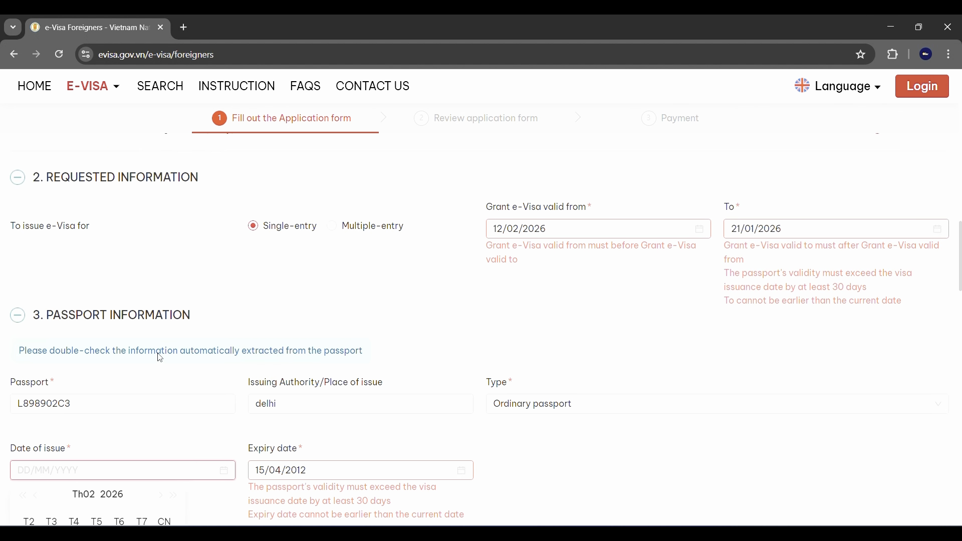
pyautogui.click(109, 362)
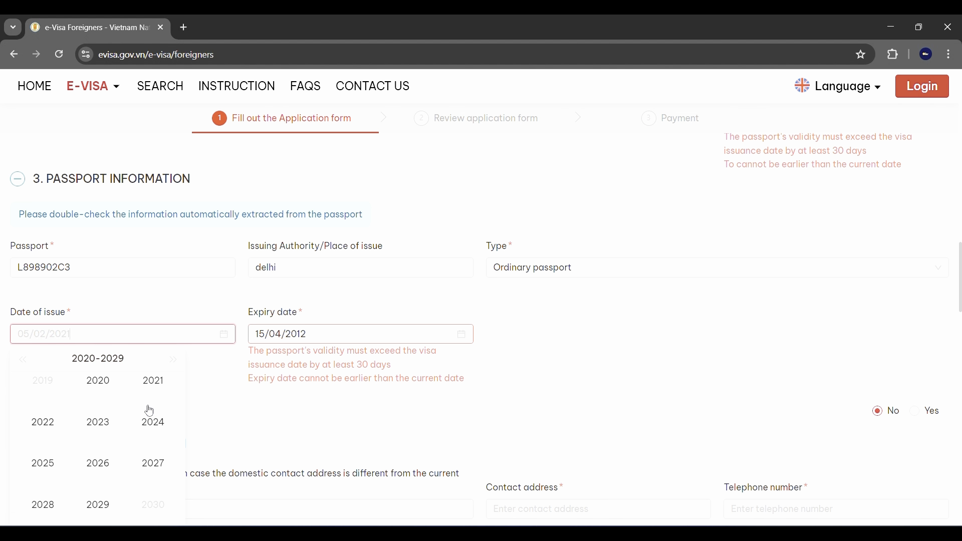
# Set the passport date of issue to 12/02/2024 and pick day 11 for expiry.
pyautogui.click(157, 420)
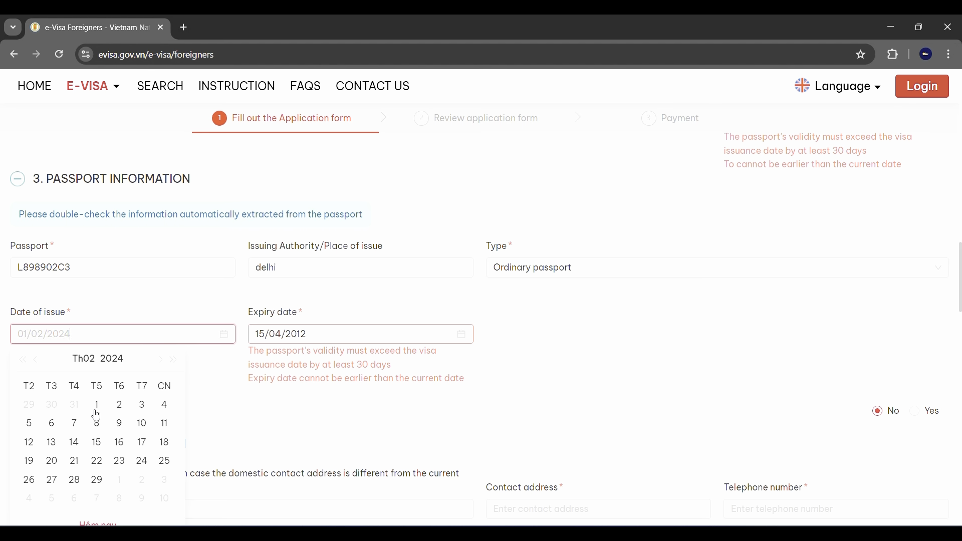
pyautogui.click(28, 443)
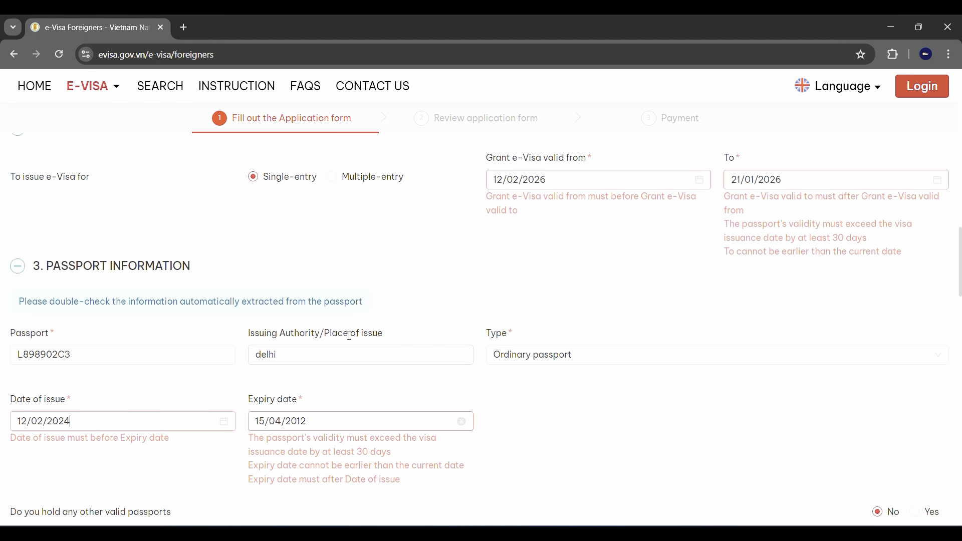
pyautogui.click(340, 336)
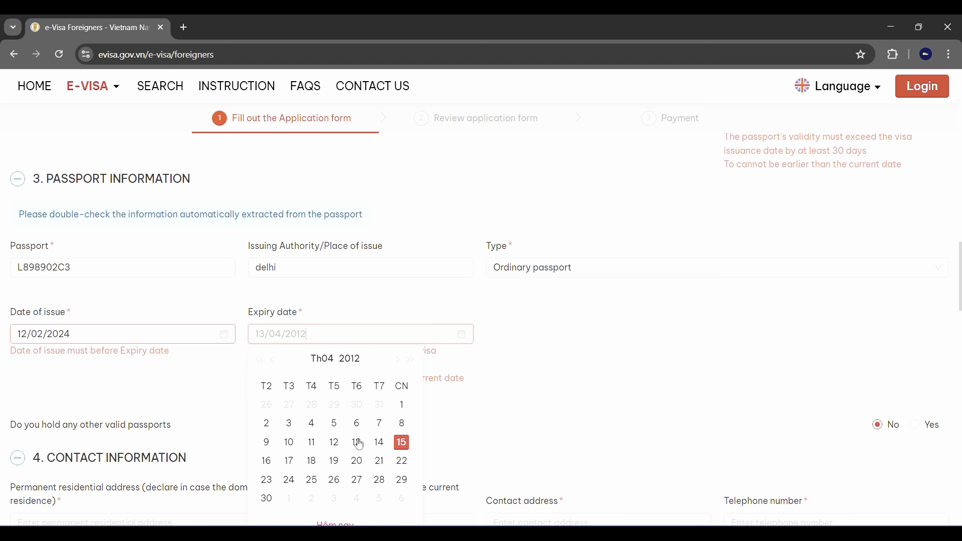
pyautogui.click(312, 443)
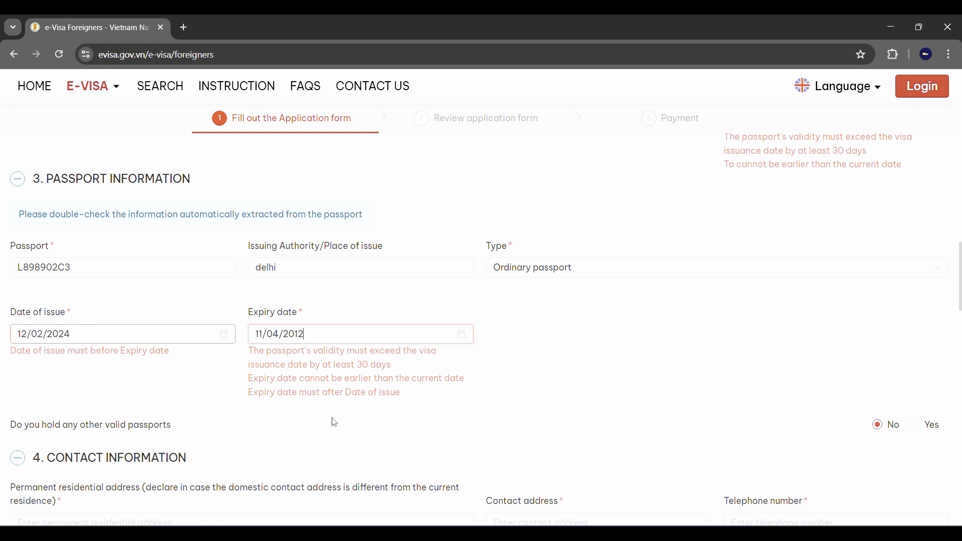
# Set the passport expiry date to 11/11/2034 via the year and month views.
pyautogui.click(305, 340)
pyautogui.click(355, 360)
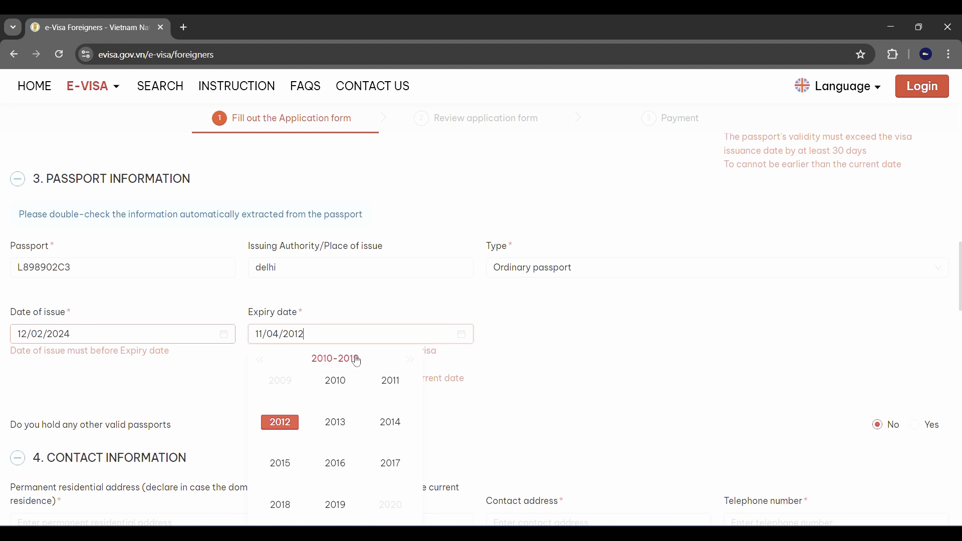
pyautogui.scroll(-1, 344, 445)
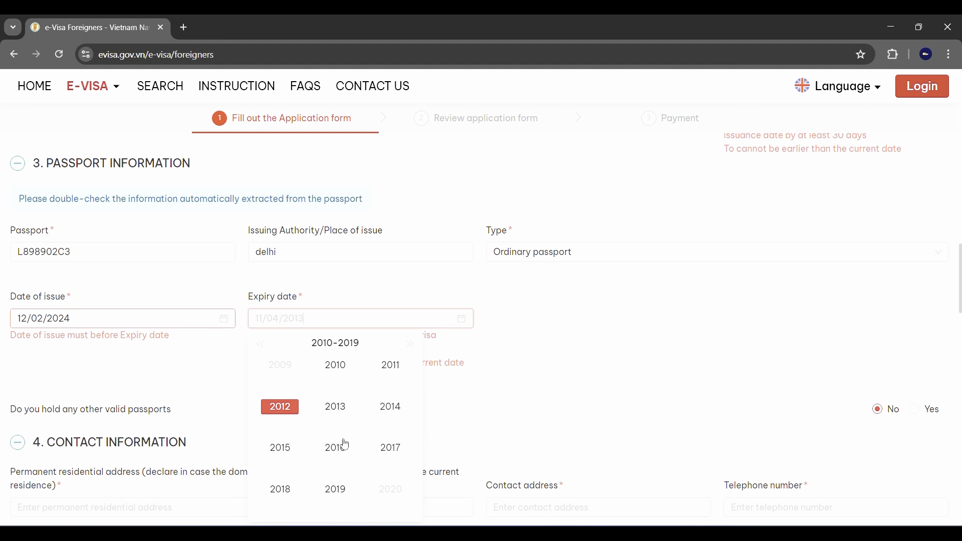
pyautogui.click(409, 346)
pyautogui.click(409, 346)
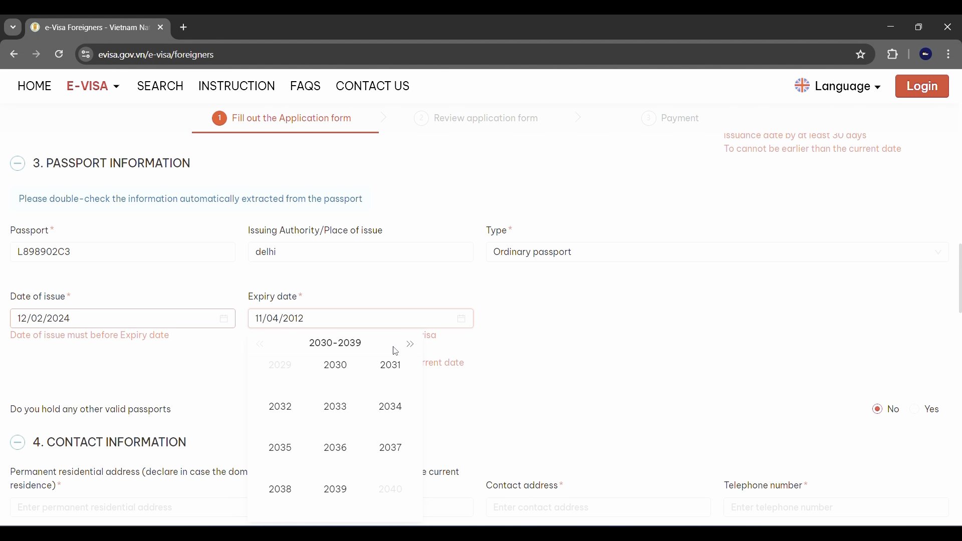
pyautogui.click(390, 409)
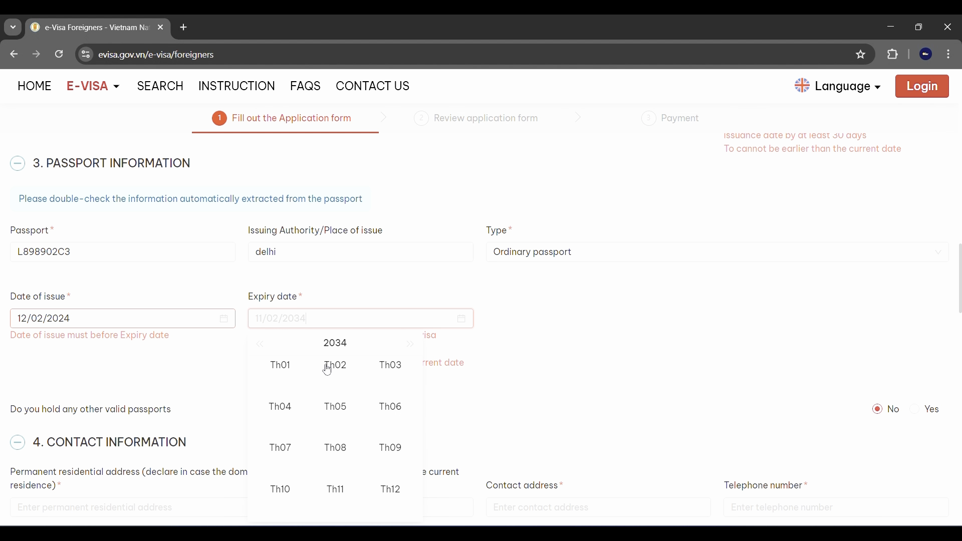
pyautogui.scroll(-1, 337, 464)
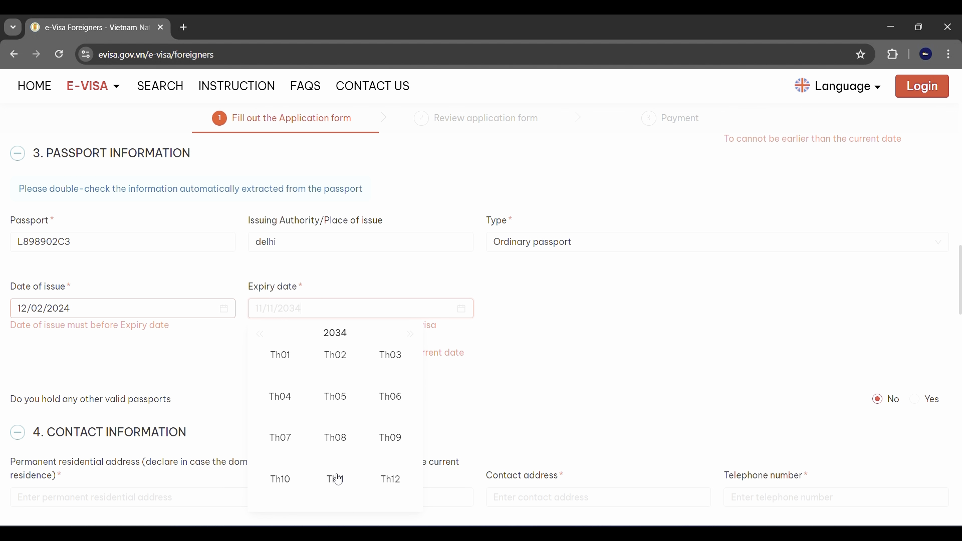
pyautogui.click(336, 478)
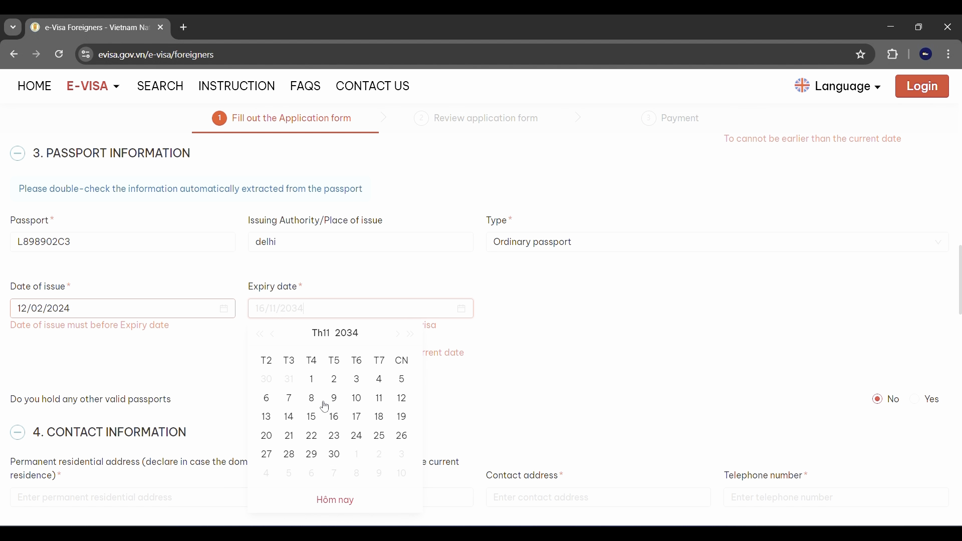
pyautogui.click(388, 401)
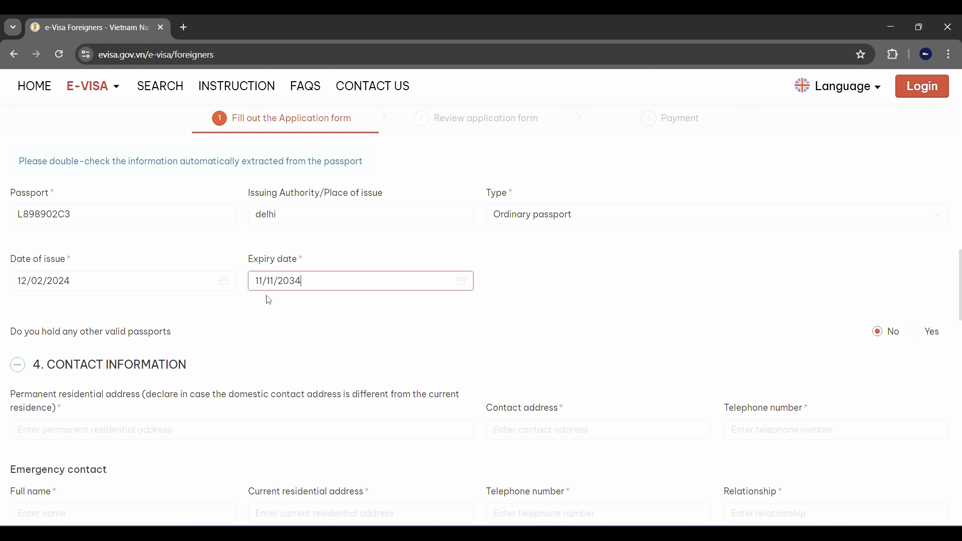
# Correct the passport expiry date to 11 April 2034 (11/04/2034).
pyautogui.click(319, 300)
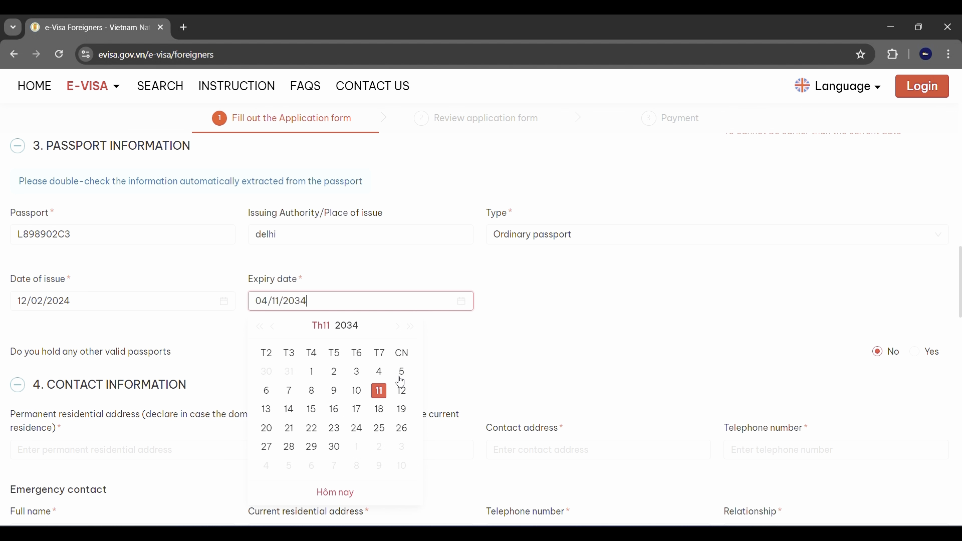
pyautogui.click(321, 327)
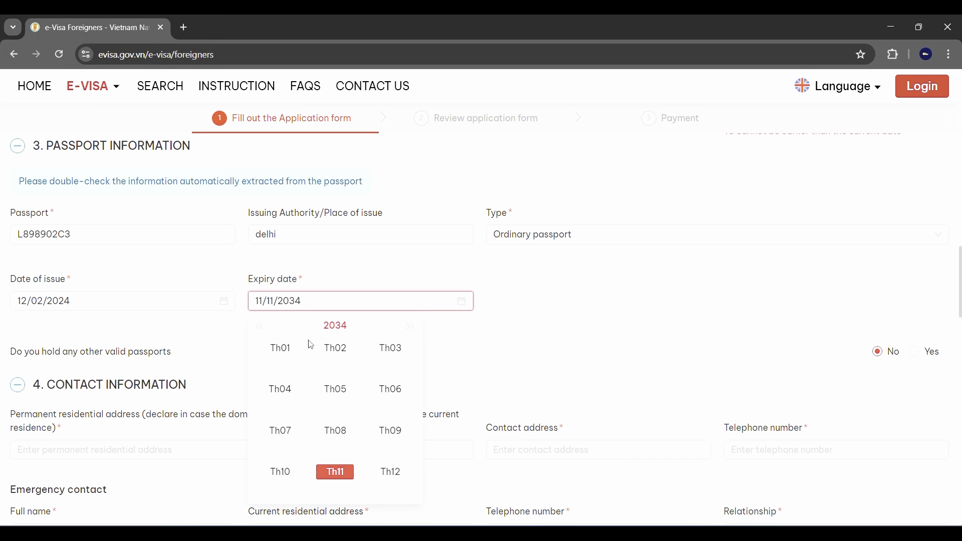
pyautogui.click(282, 393)
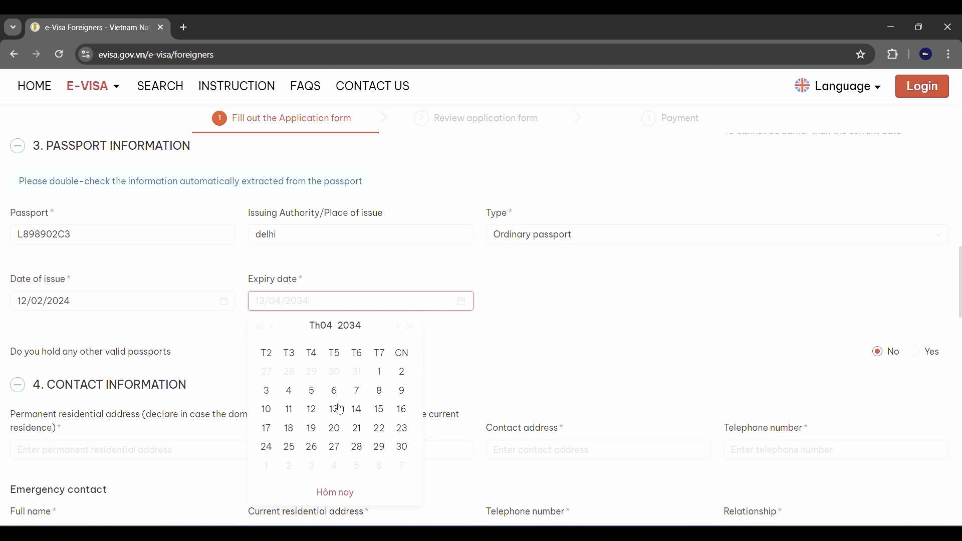
pyautogui.click(290, 408)
pyautogui.scroll(1, 307, 393)
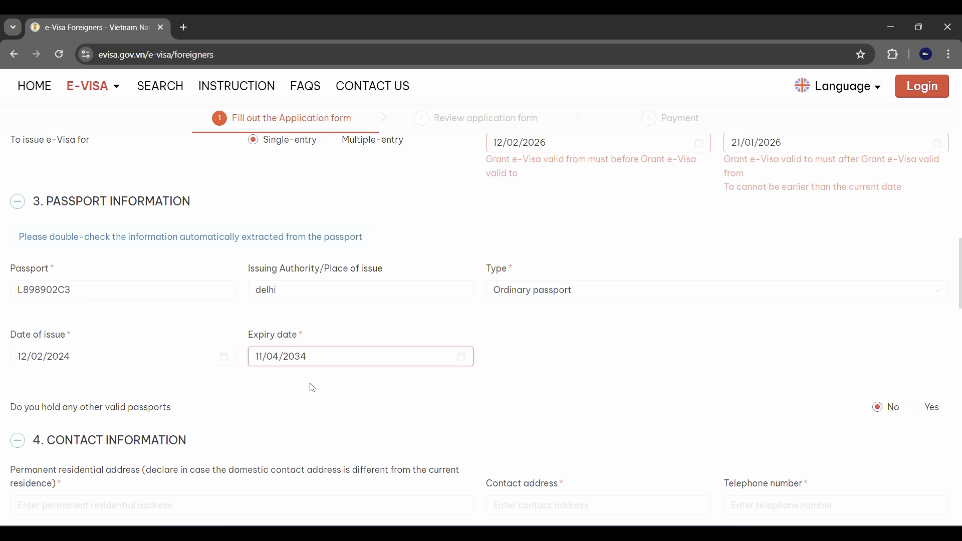
pyautogui.click(279, 396)
pyautogui.scroll(-1, 477, 391)
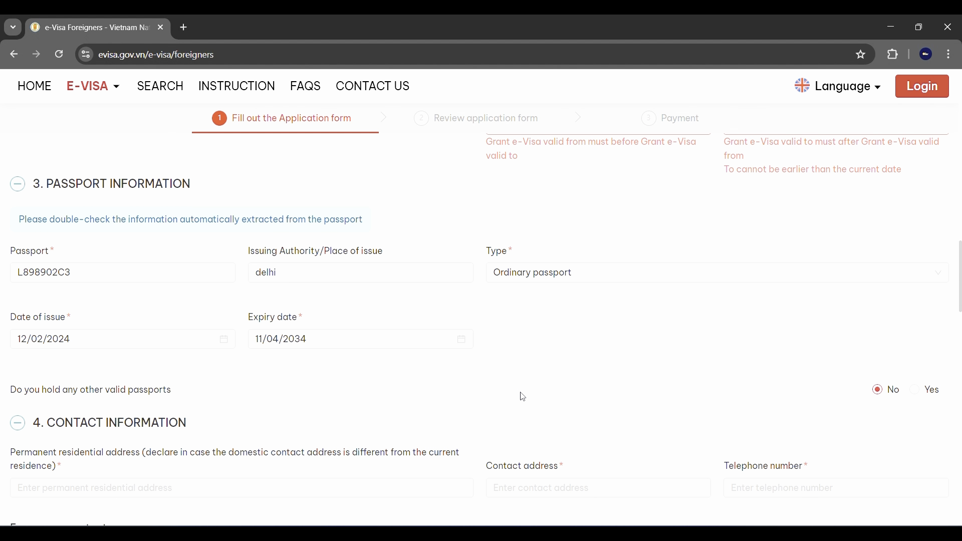
pyautogui.scroll(1, 523, 397)
# Enter 123 abc delhi as both permanent and contact address, plus the applicant's telephone number.
pyautogui.scroll(-1, 523, 397)
pyautogui.scroll(-3, 523, 397)
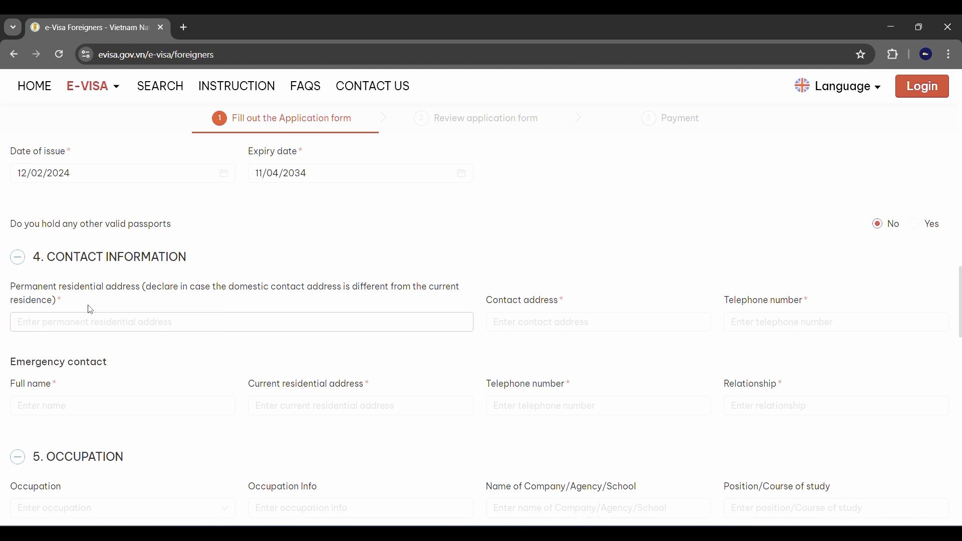
pyautogui.write('123')
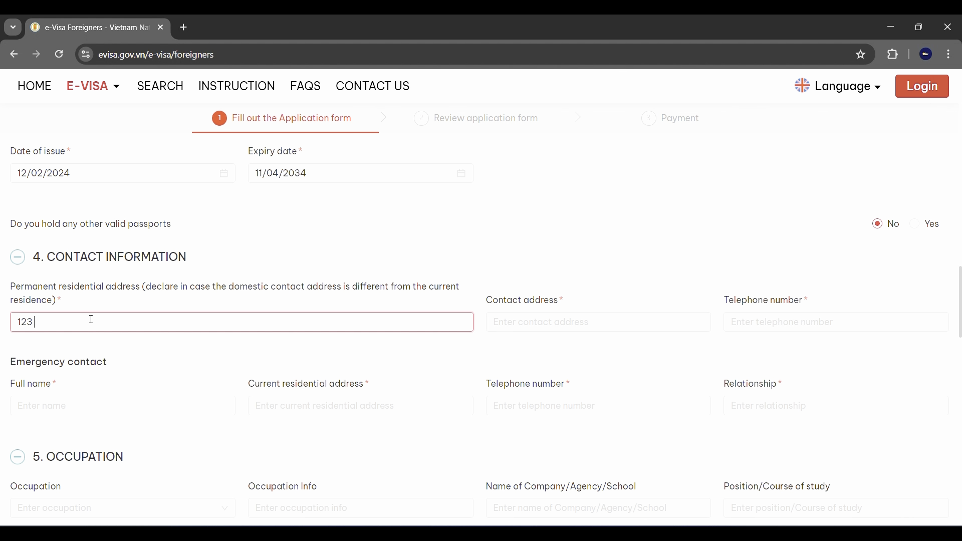
pyautogui.write(' abc delhi')
pyautogui.click(563, 321)
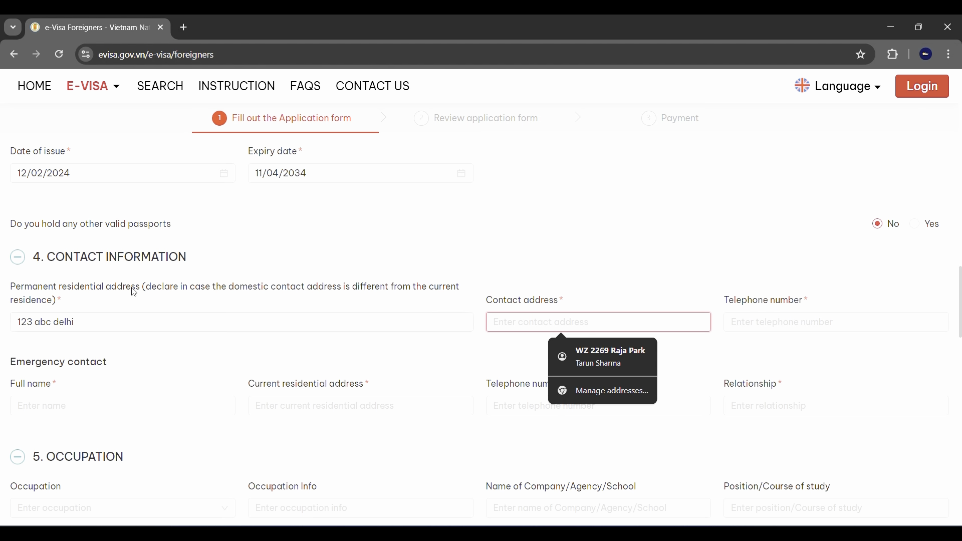
pyautogui.moveTo(87, 319); pyautogui.dragTo(1, 318)
pyautogui.hotkey('ctrl', 'c')
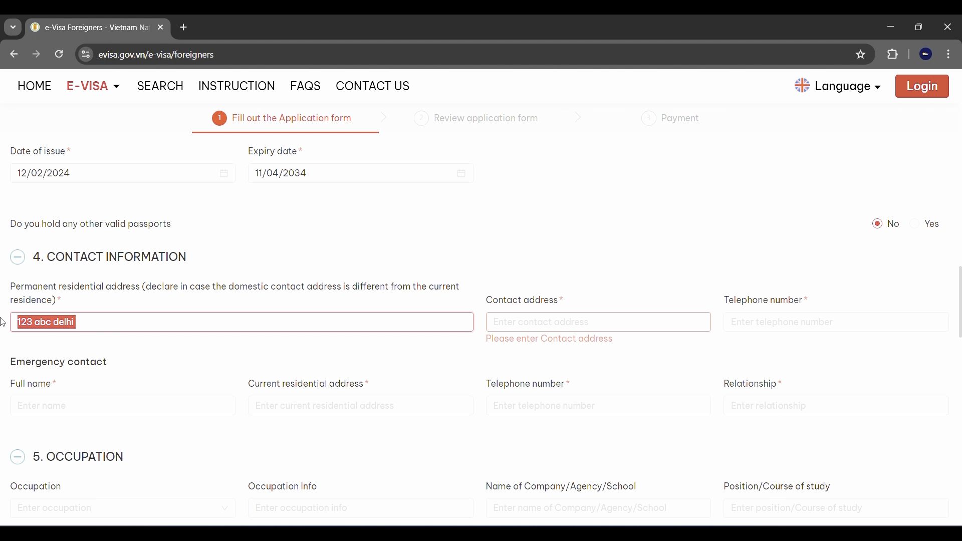
pyautogui.click(556, 321)
pyautogui.hotkey('ctrl', 'v')
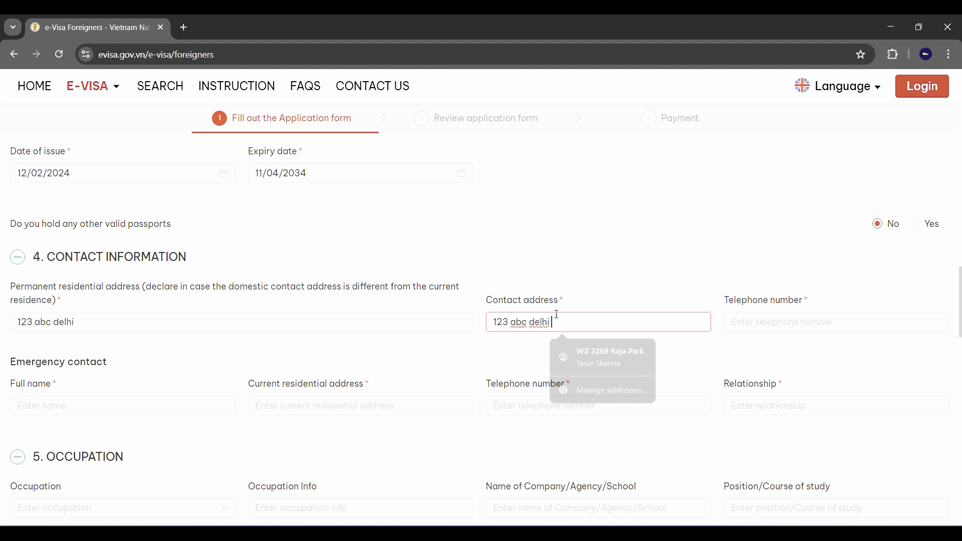
pyautogui.click(732, 325)
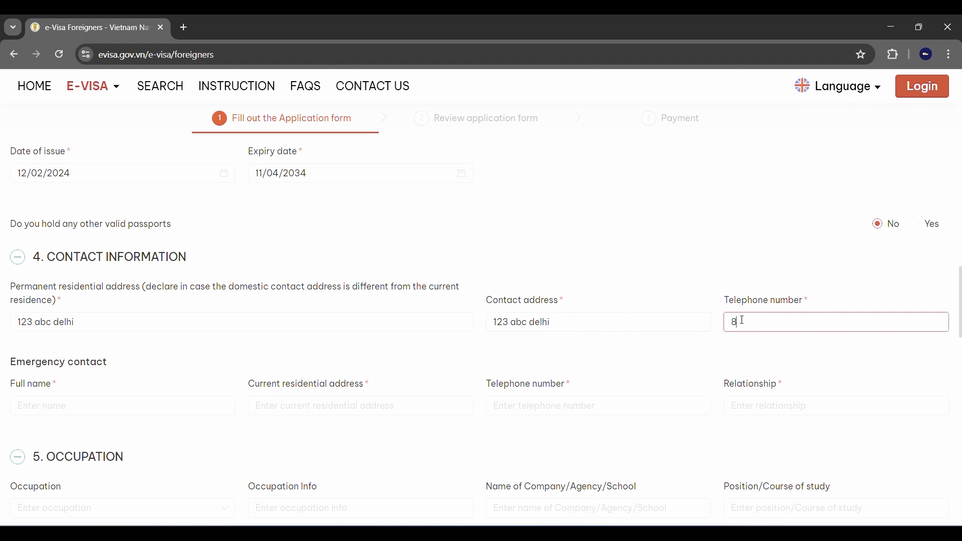
# Enter the emergency contact's full name and paste 123 abc delhi as their address.
pyautogui.click(61, 408)
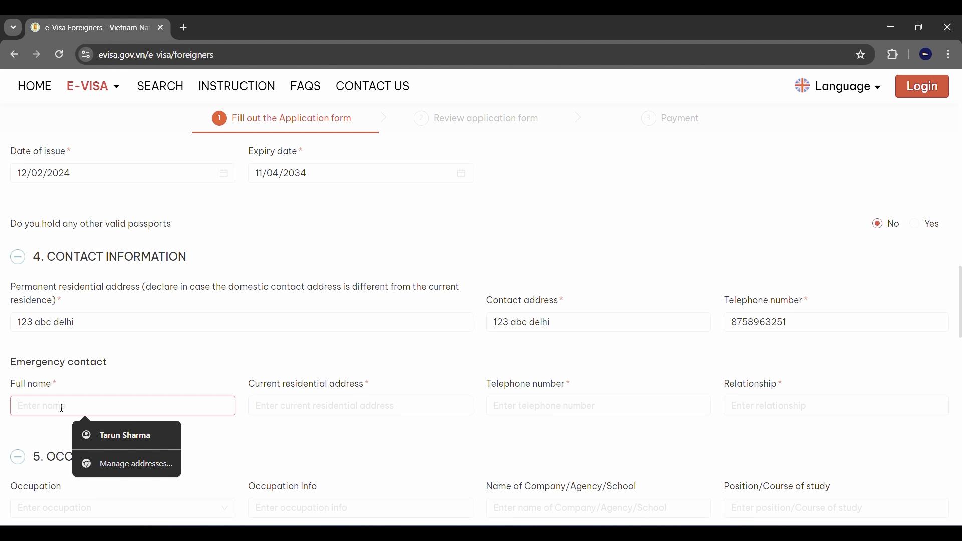
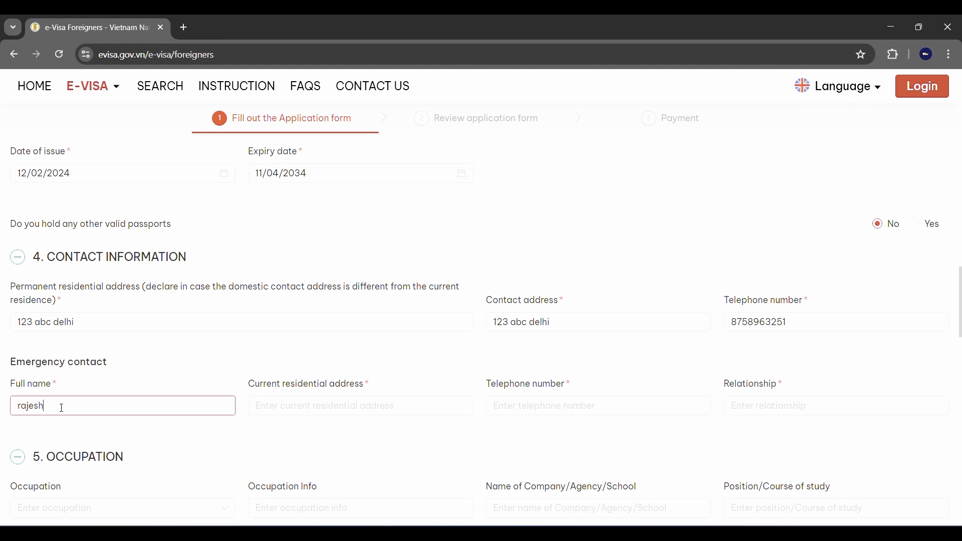
pyautogui.click(338, 405)
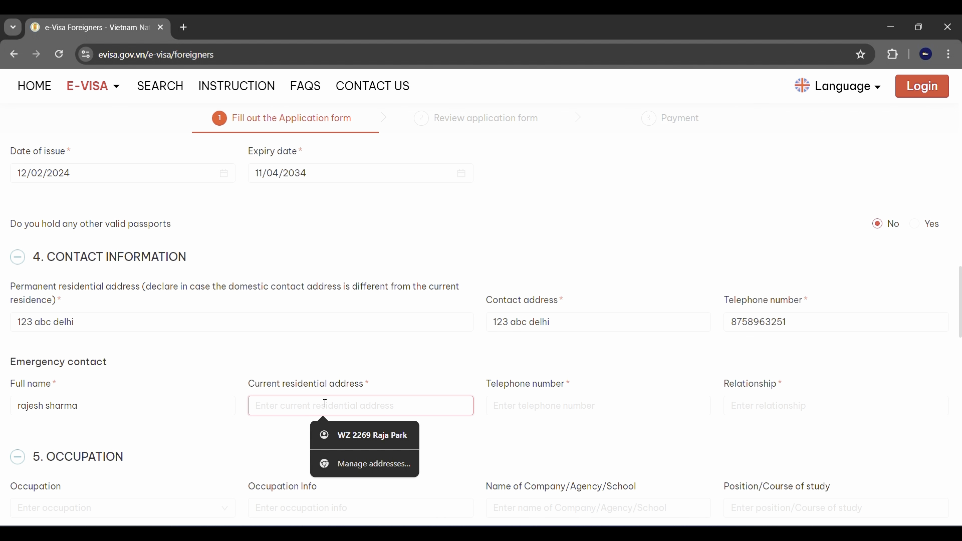
pyautogui.moveTo(101, 321); pyautogui.dragTo(22, 323)
pyautogui.hotkey('ctrl', 'c')
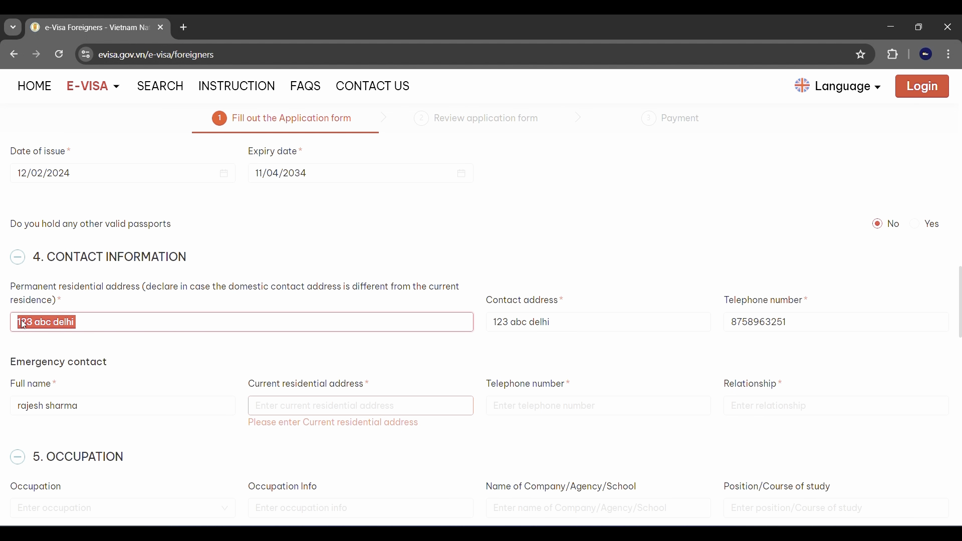
pyautogui.click(332, 404)
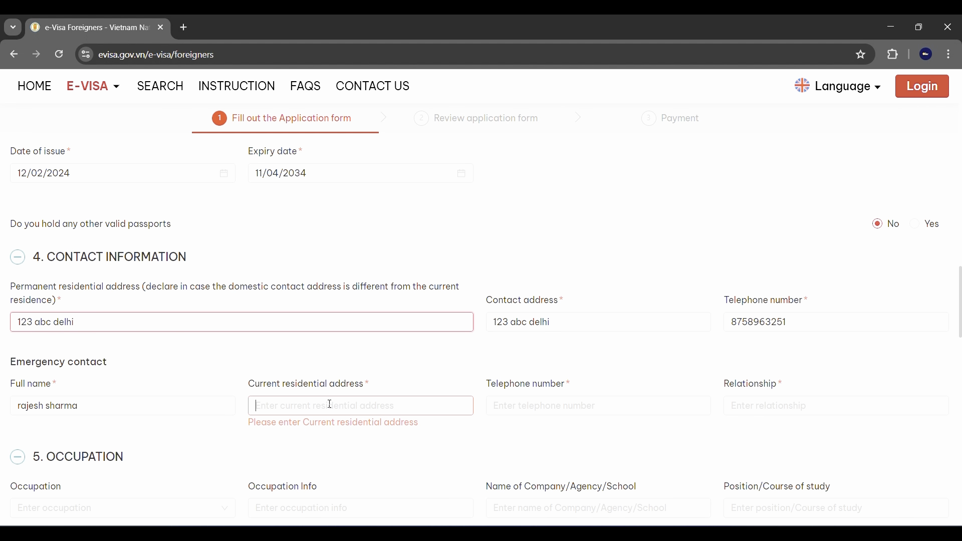
pyautogui.hotkey('ctrl', 'v')
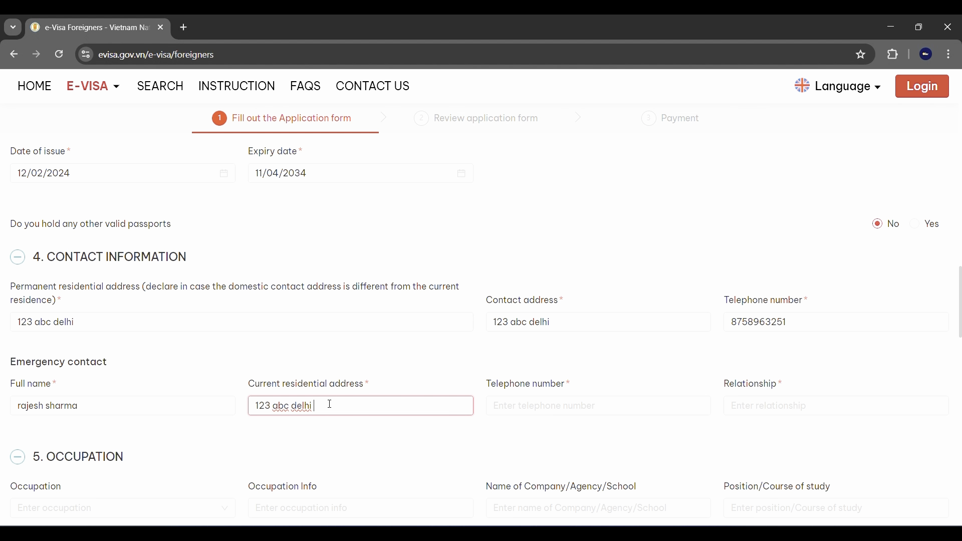
# Add the emergency contact's telephone number and relationship father.
pyautogui.click(584, 401)
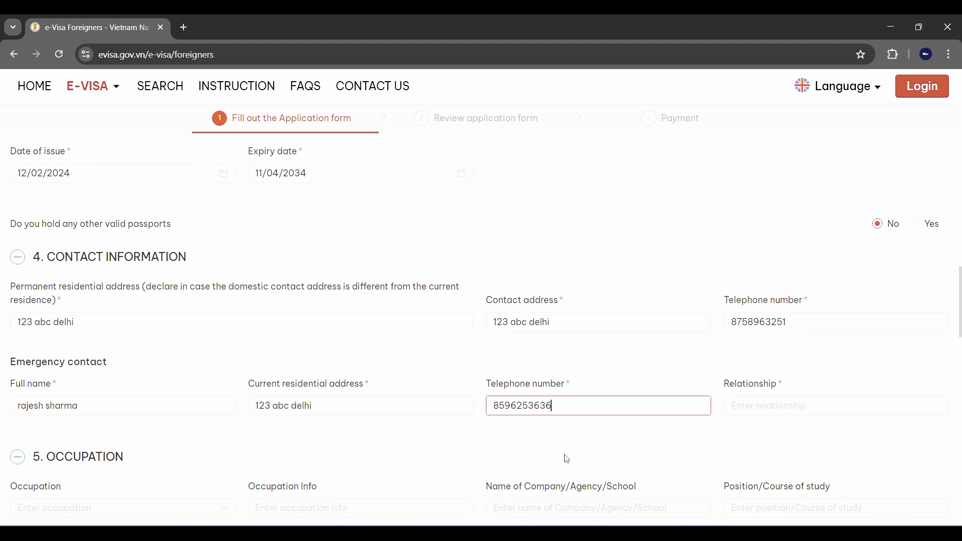
pyautogui.click(780, 406)
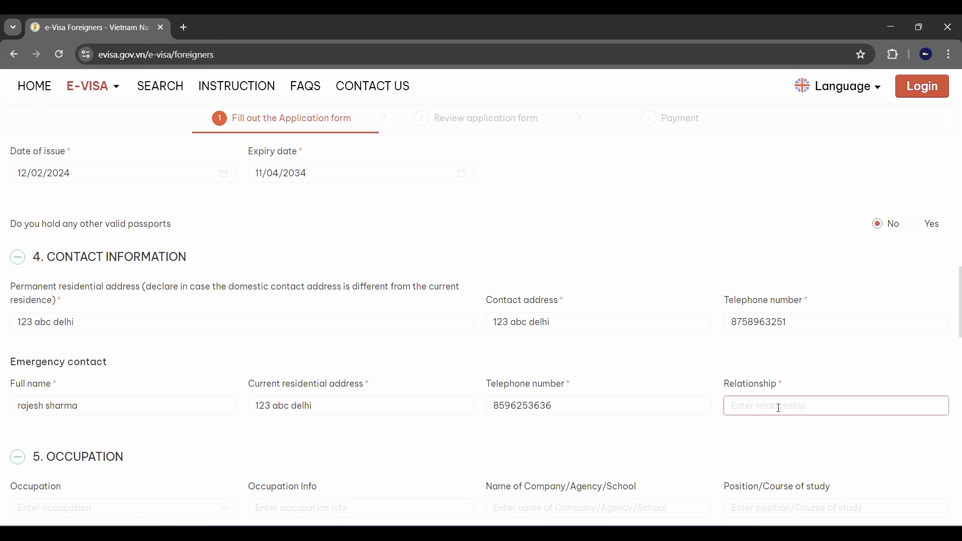
pyautogui.write('ather')
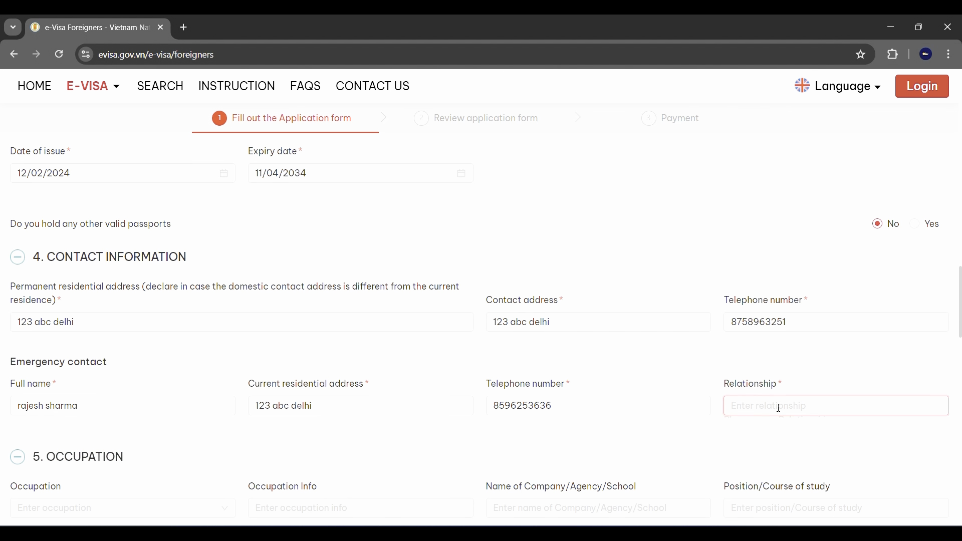
pyautogui.scroll(-4, 501, 326)
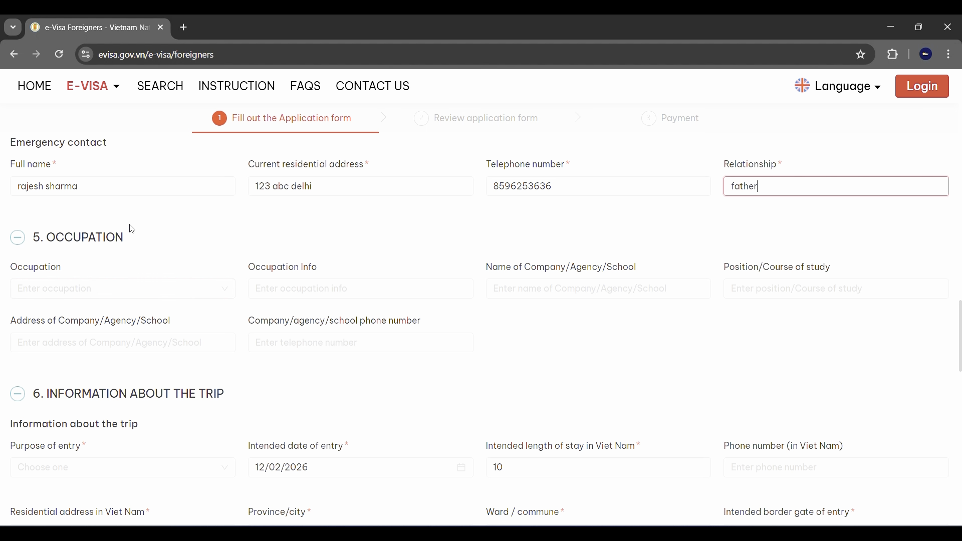
pyautogui.scroll(-3, 221, 250)
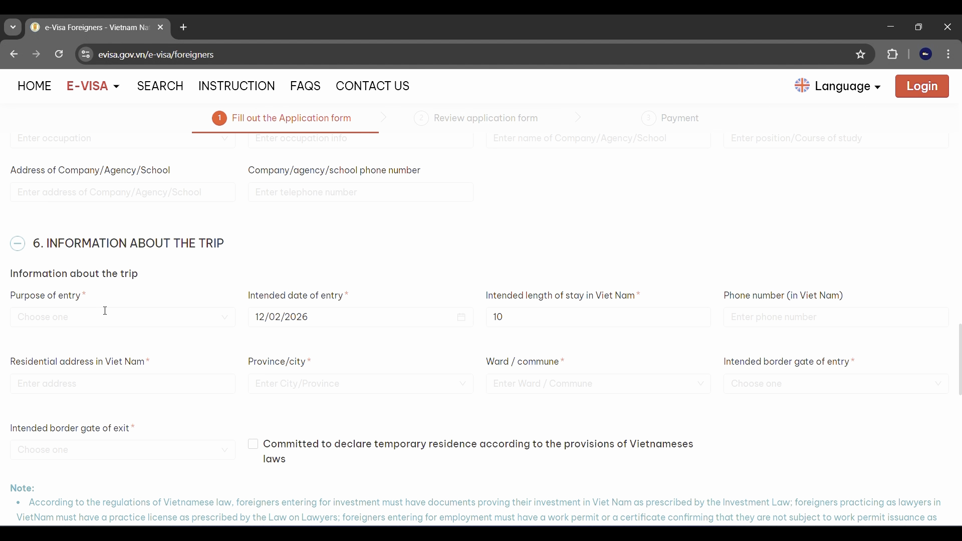
# Choose Tourist as purpose of entry and change the intended length of stay to 8.
pyautogui.click(105, 311)
pyautogui.click(69, 342)
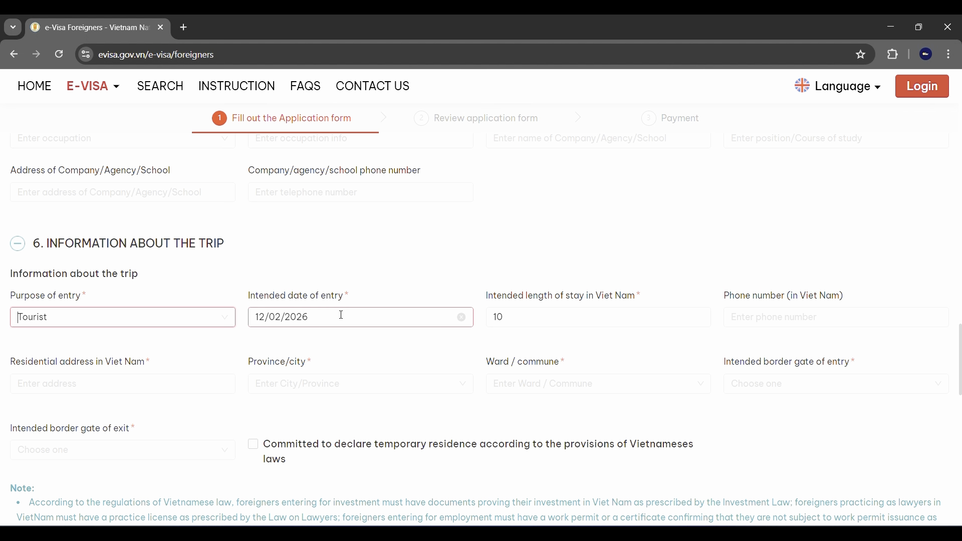
pyautogui.click(443, 303)
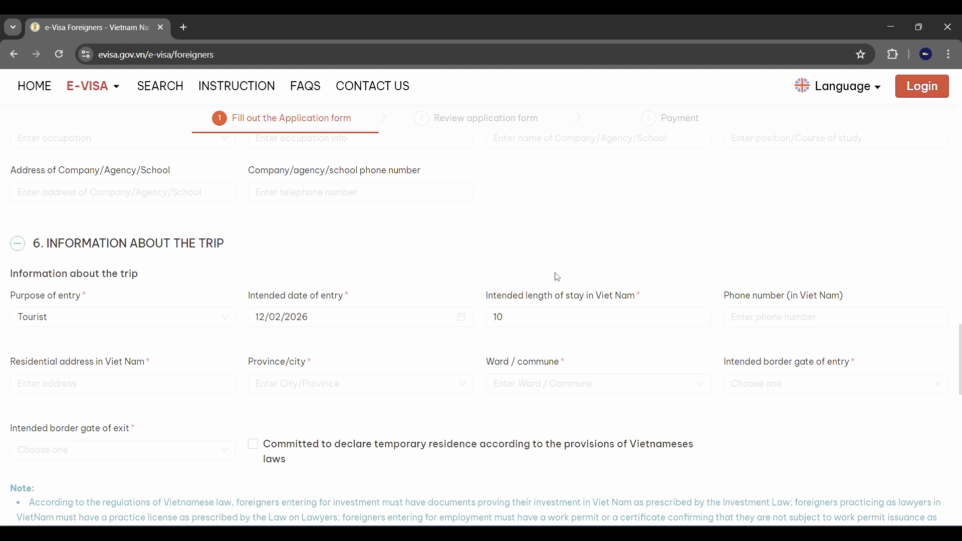
pyautogui.doubleClick(539, 314)
pyautogui.write('8')
pyautogui.click(802, 329)
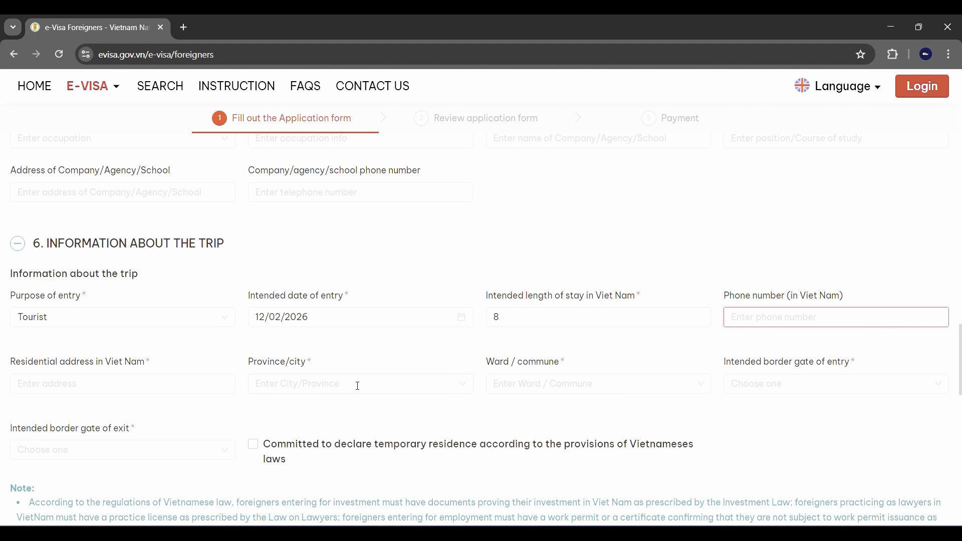
pyautogui.click(103, 385)
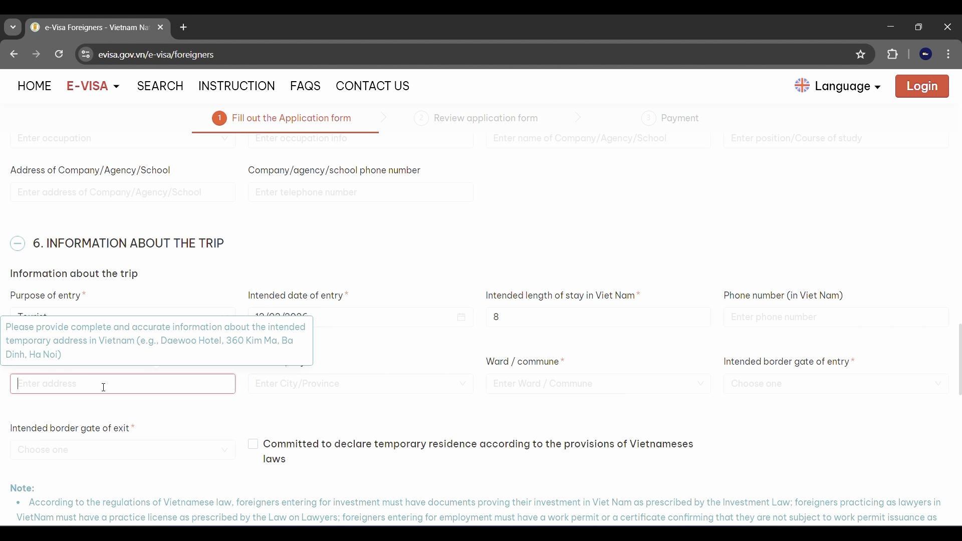
# Enter hanoi hostel as the Vietnam address, with province HA NOI City and ward CHUONG MY WARD.
pyautogui.click(275, 388)
pyautogui.click(104, 388)
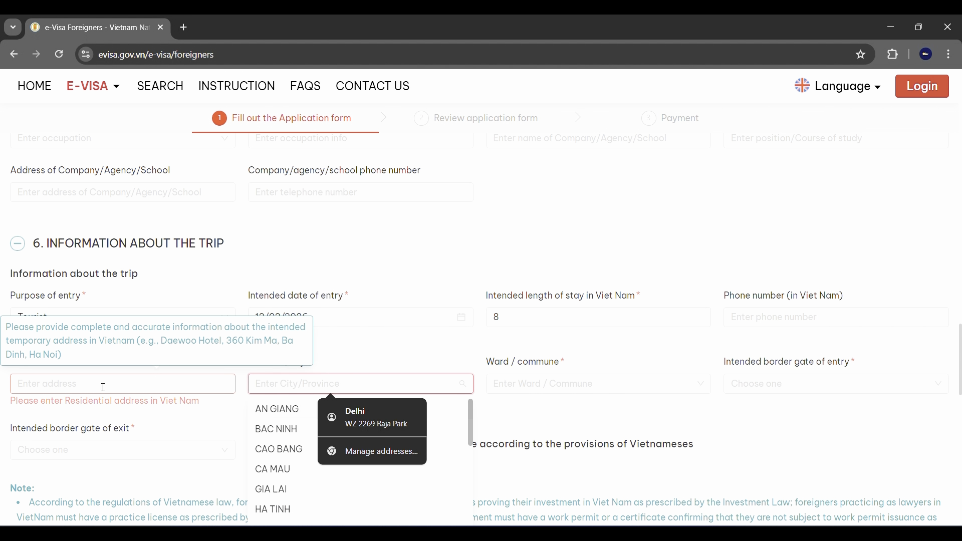
pyautogui.write('hanoi')
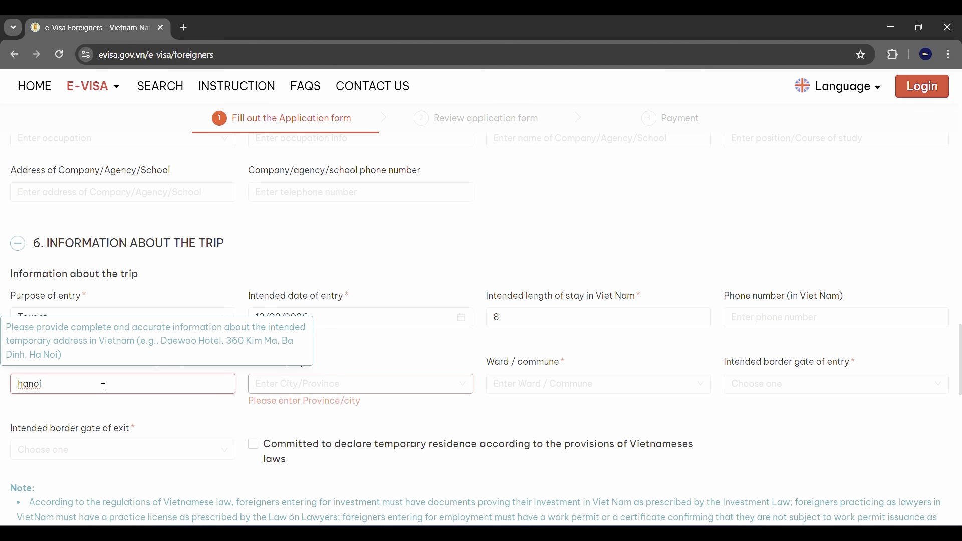
pyautogui.write(' hostel')
pyautogui.click(344, 380)
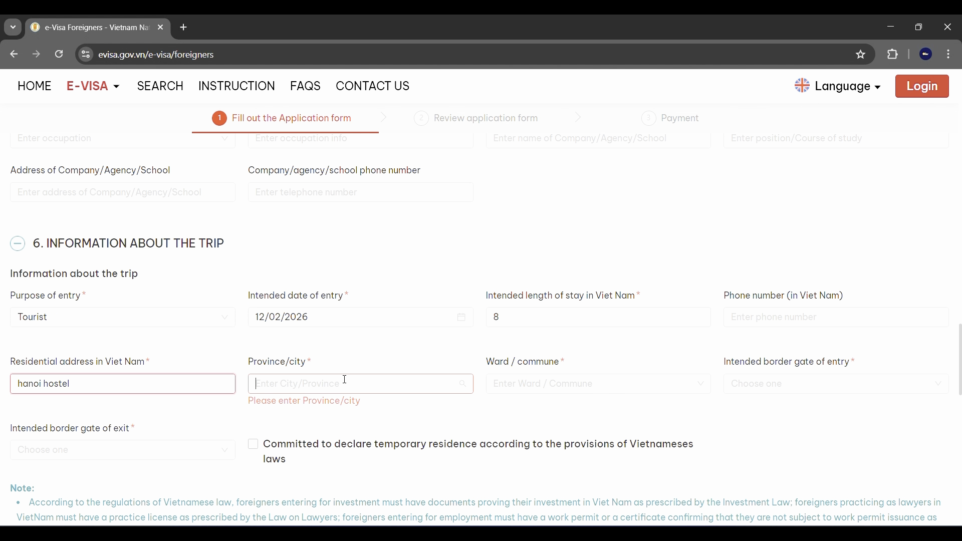
pyautogui.write('noi')
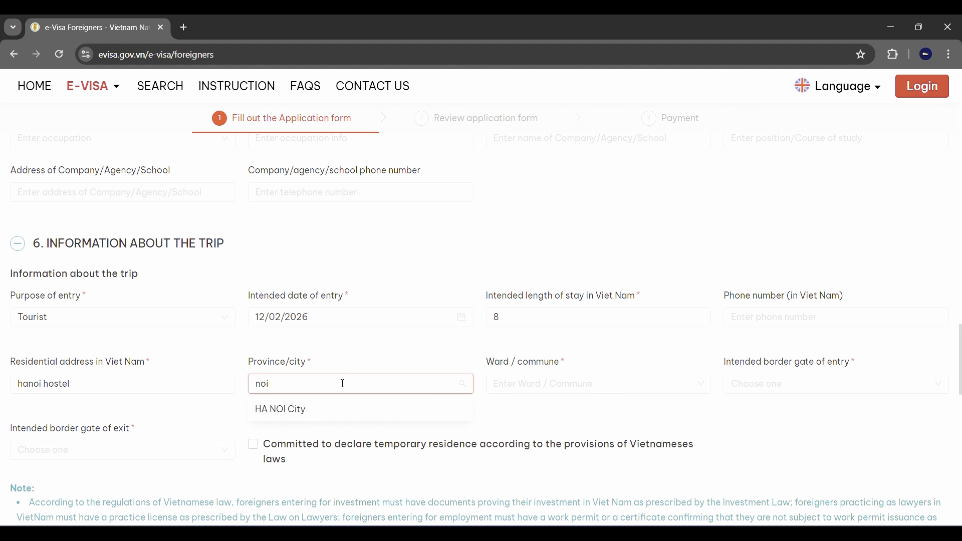
pyautogui.click(335, 410)
pyautogui.click(514, 382)
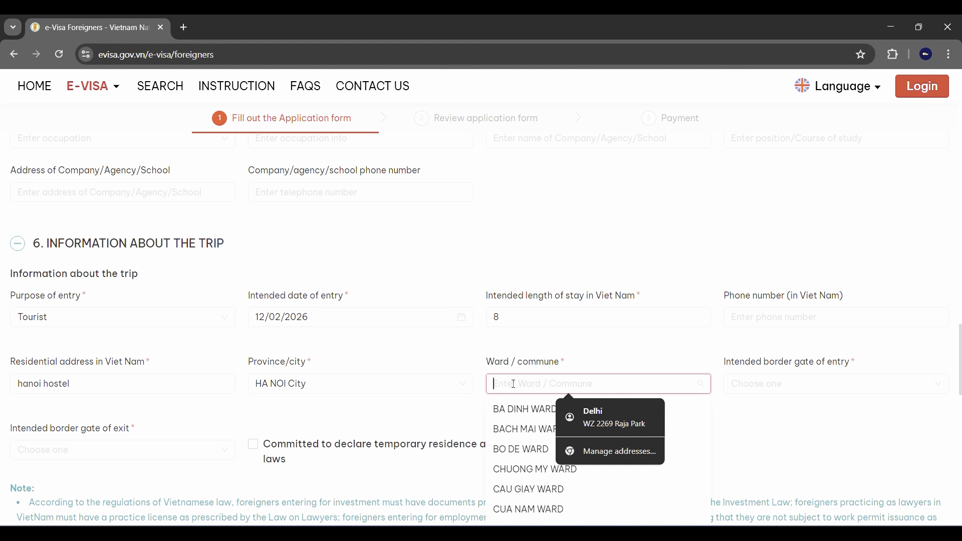
pyautogui.click(534, 469)
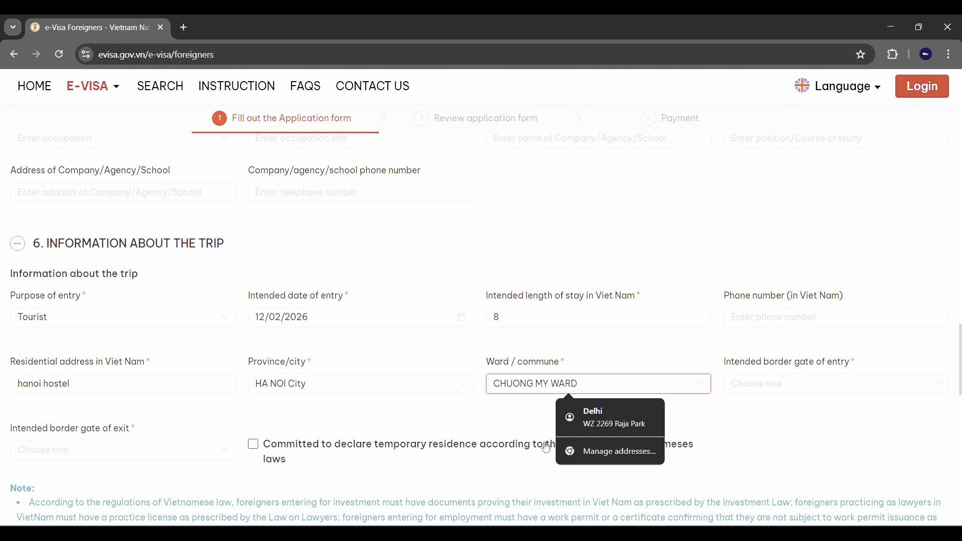
pyautogui.click(780, 390)
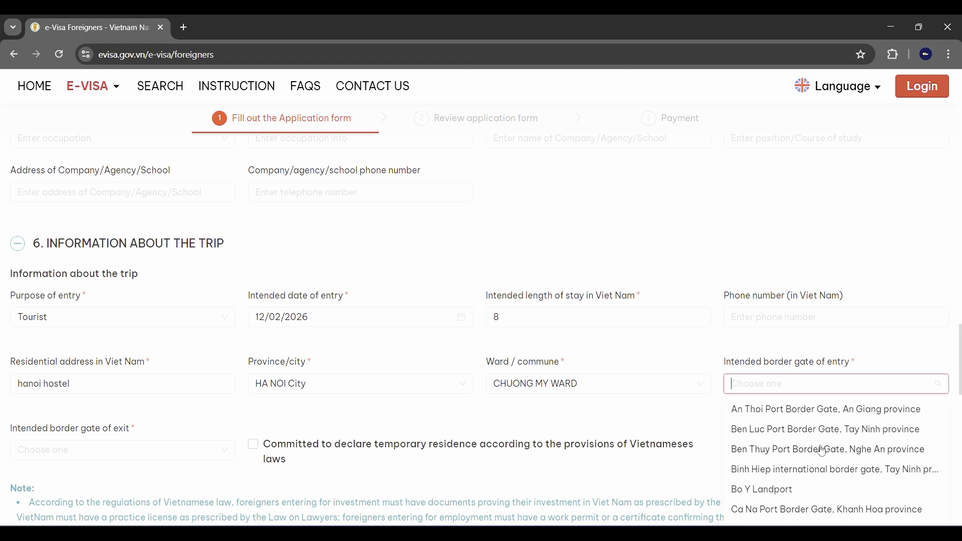
# Set Tan Son Nhat Int Airport as entry and exit gates and tick the temporary residence commitment.
pyautogui.write('ho chi')
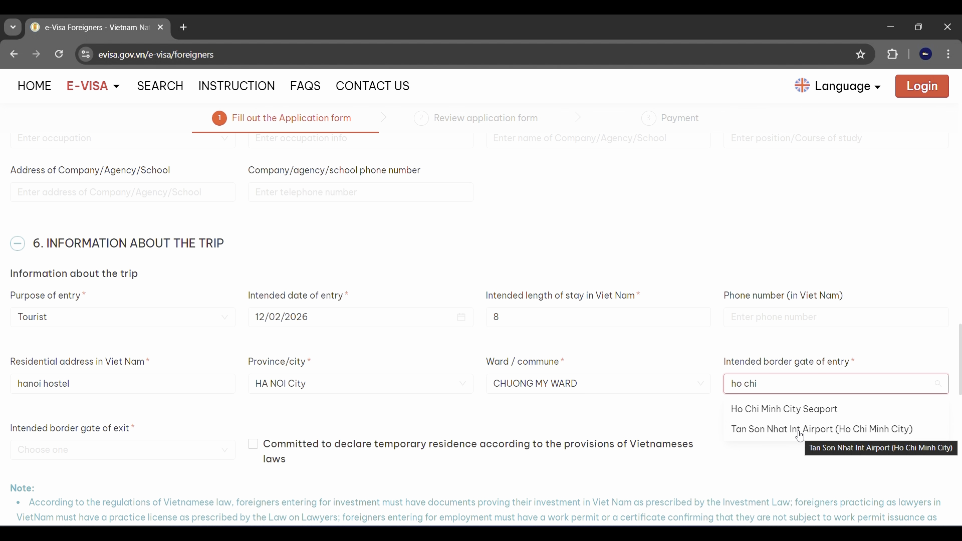
pyautogui.click(791, 432)
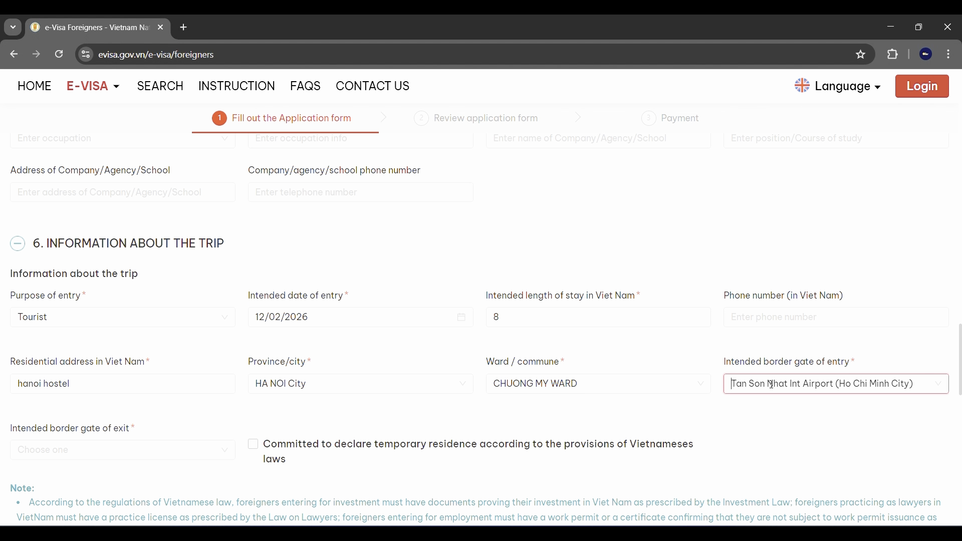
pyautogui.scroll(-1, 808, 403)
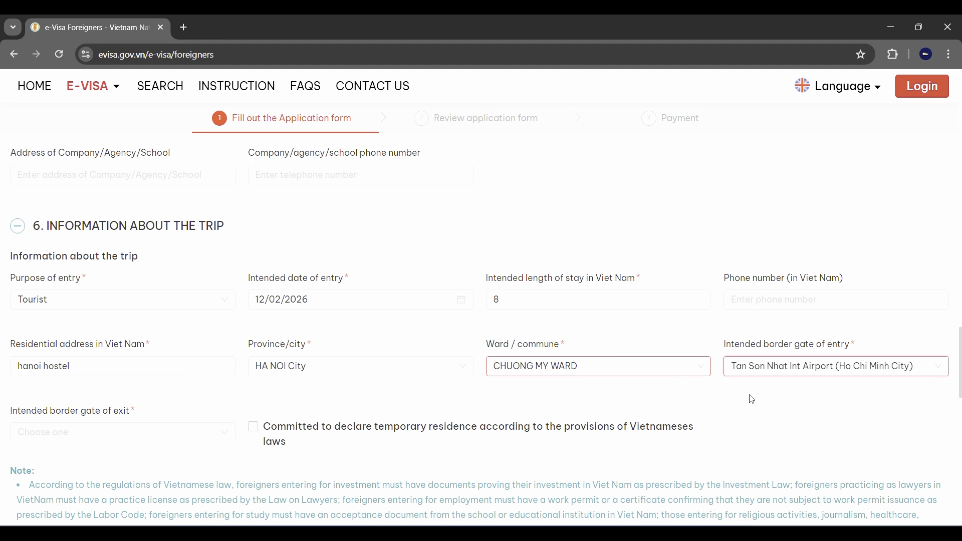
pyautogui.click(142, 432)
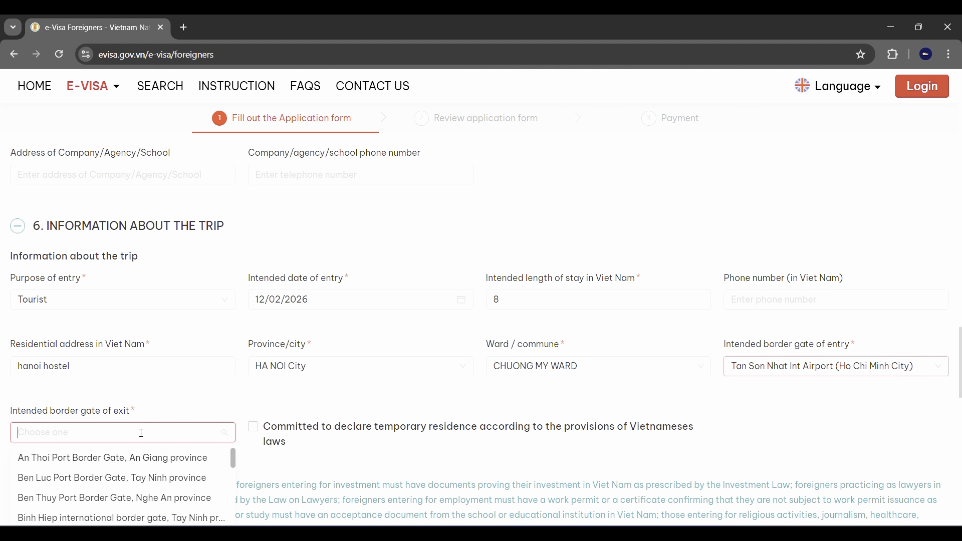
pyautogui.write('ho chi')
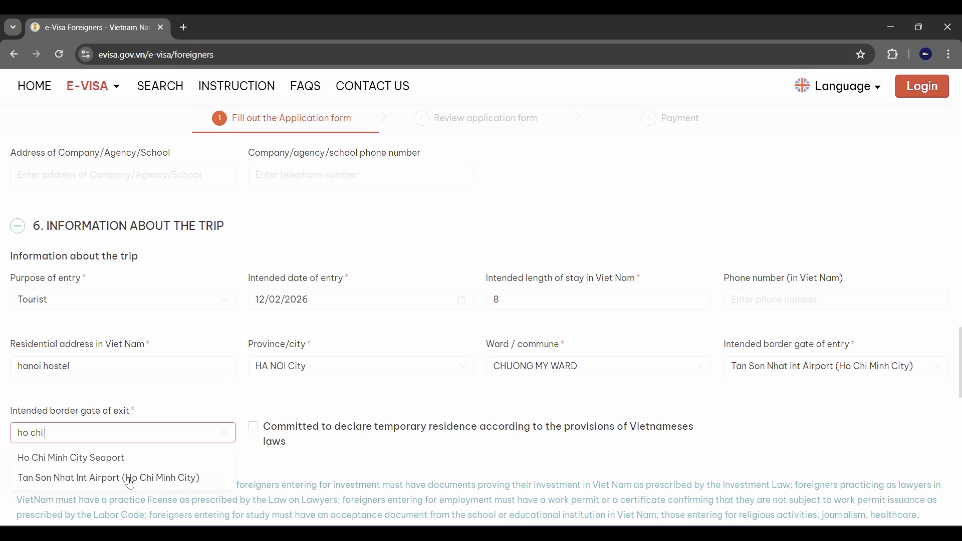
pyautogui.click(128, 480)
pyautogui.scroll(-1, 310, 421)
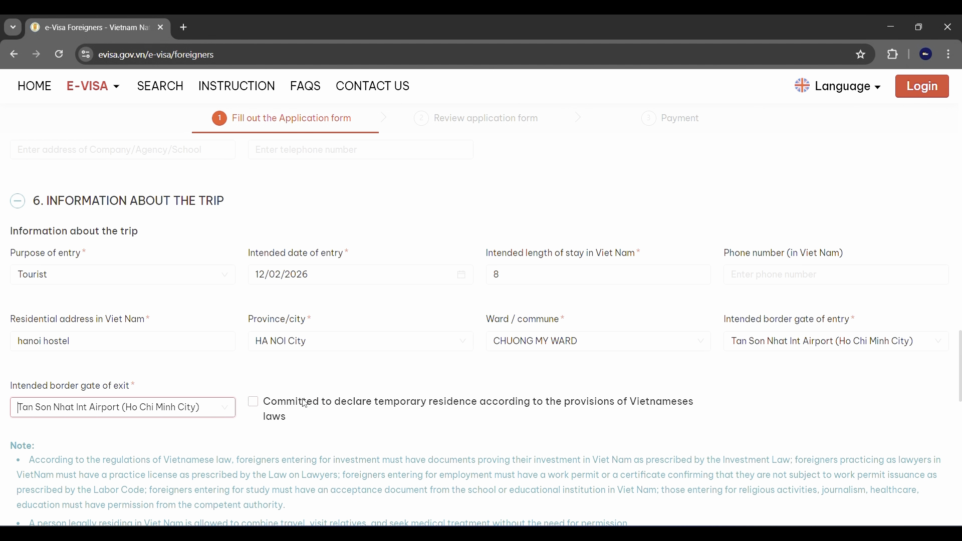
pyautogui.click(252, 396)
pyautogui.scroll(-5, 357, 406)
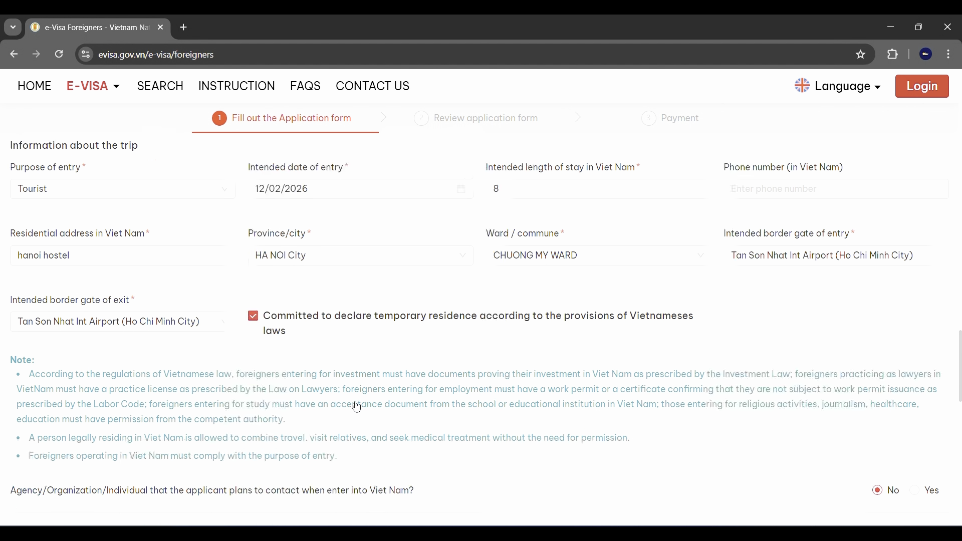
pyautogui.scroll(-2, 358, 406)
pyautogui.scroll(2, 779, 322)
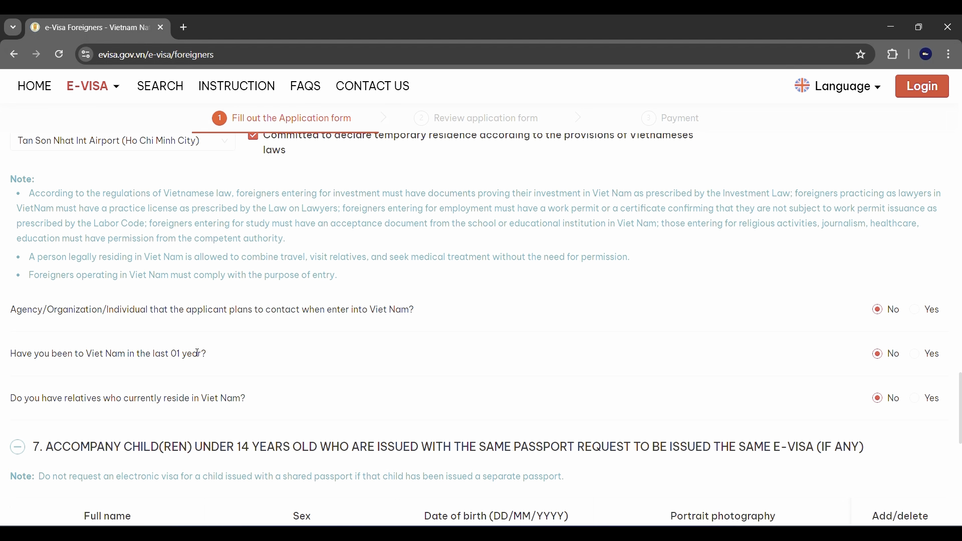
pyautogui.moveTo(207, 355); pyautogui.dragTo(19, 349)
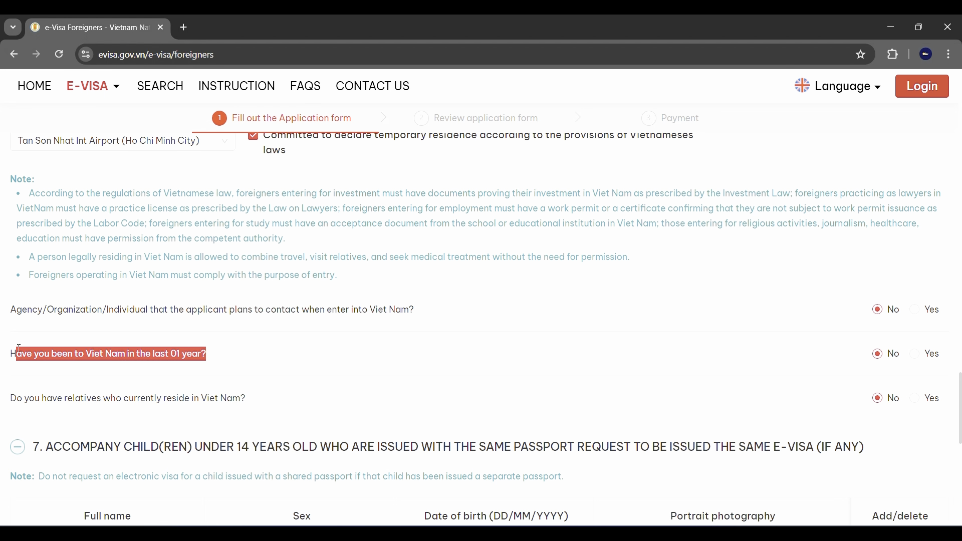
pyautogui.click(204, 347)
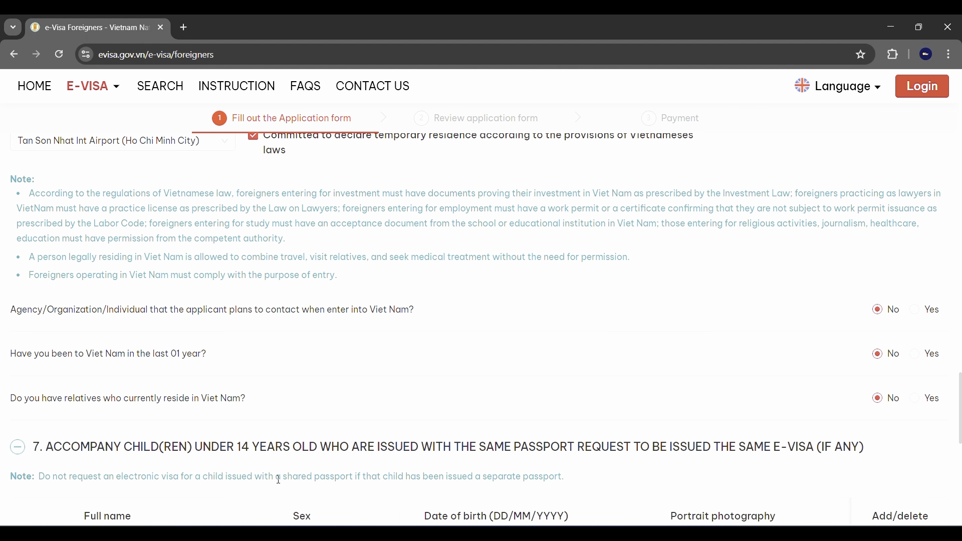
pyautogui.scroll(-1, 306, 382)
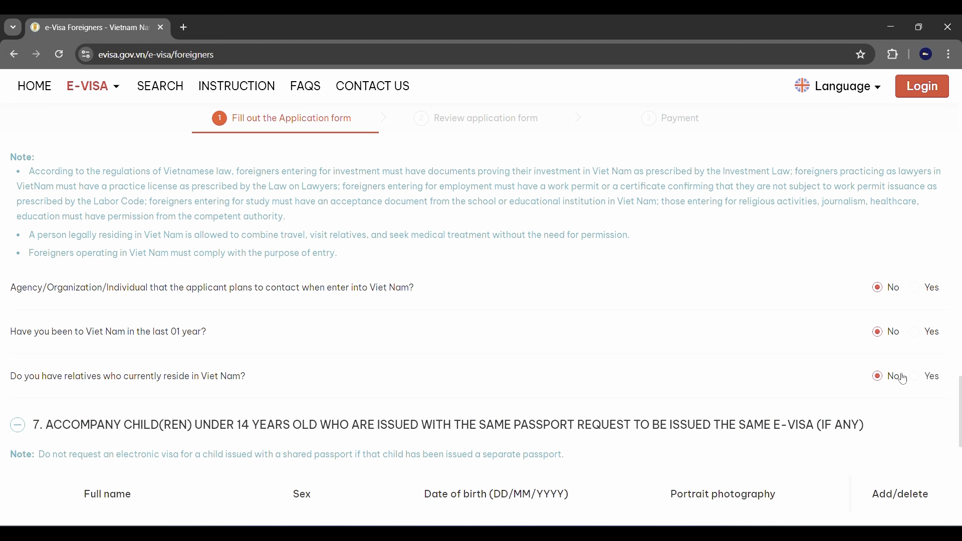
pyautogui.scroll(-2, 441, 424)
pyautogui.scroll(-1, 441, 424)
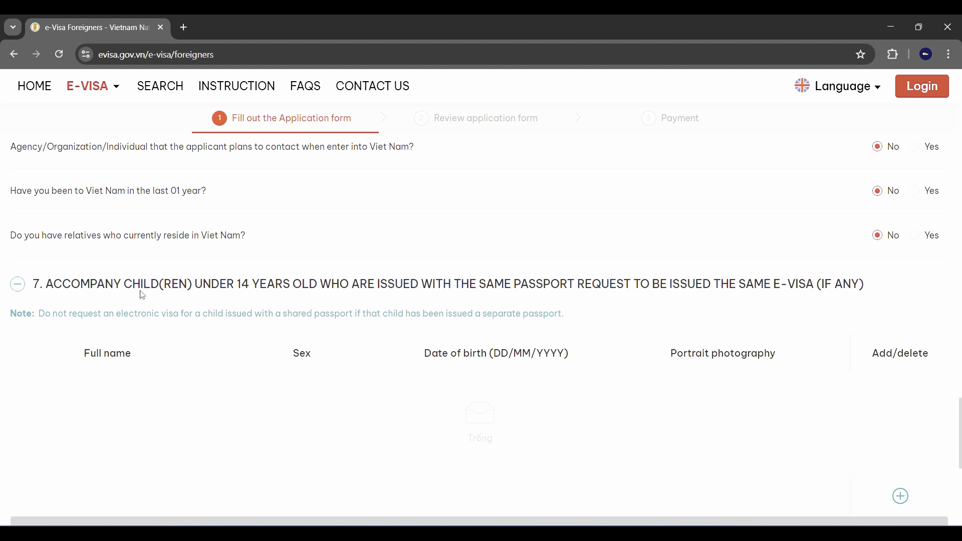
pyautogui.scroll(-2, 430, 307)
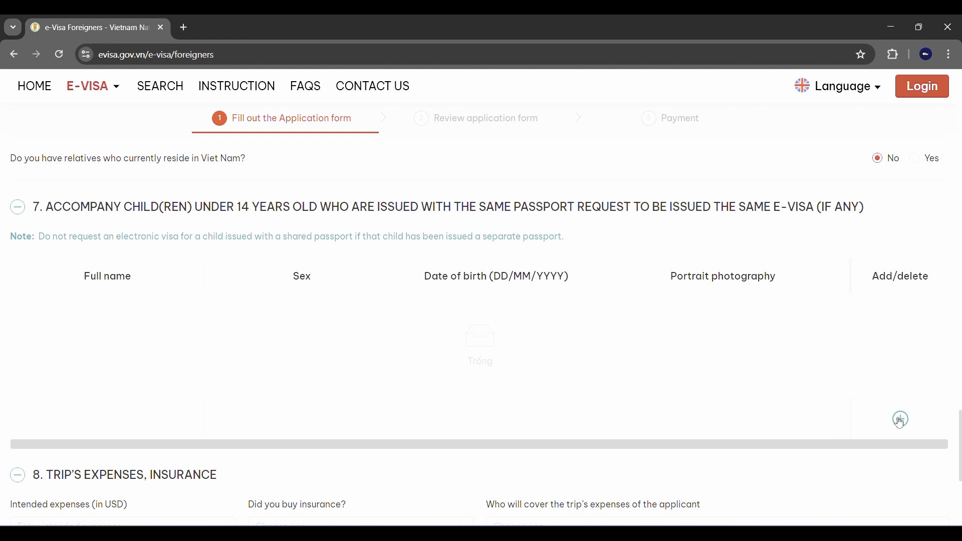
pyautogui.scroll(-5, 419, 372)
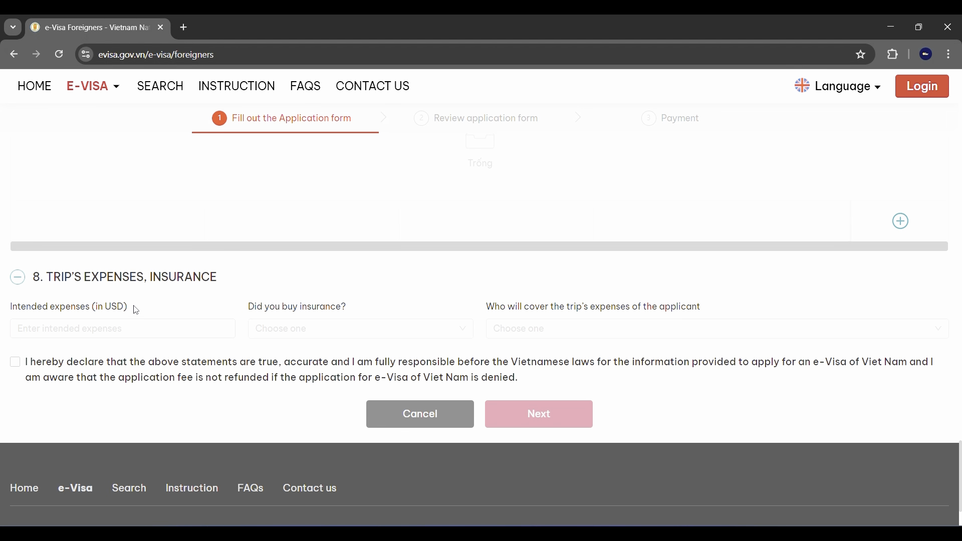
# Enter 1000 USD expenses, insurance Yes, paid by Personal, and tick the final declaration.
pyautogui.click(106, 328)
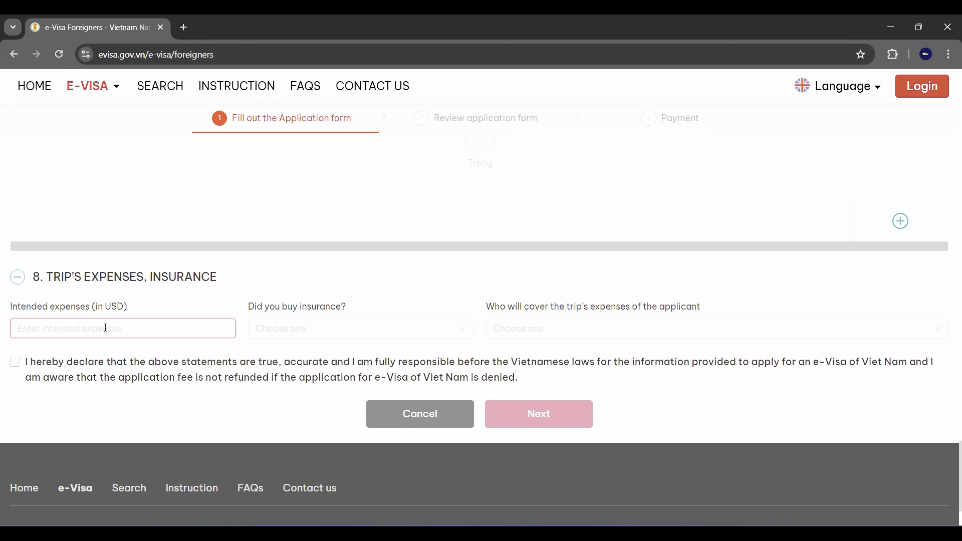
pyautogui.write('1000')
pyautogui.click(315, 332)
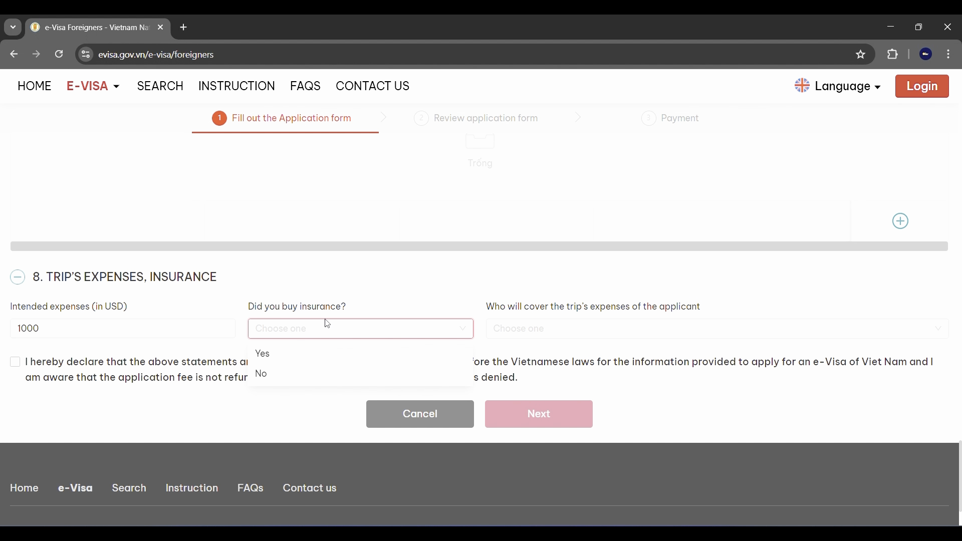
pyautogui.click(305, 357)
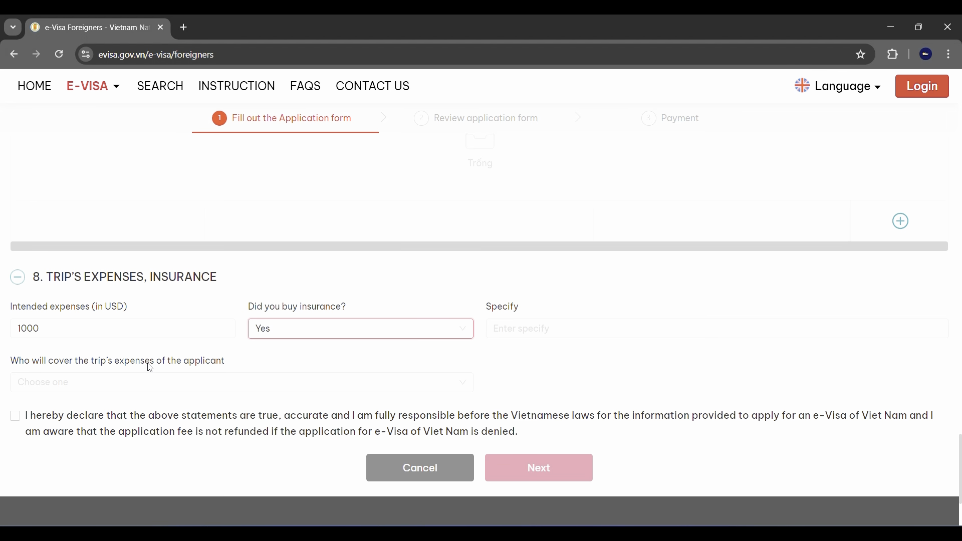
pyautogui.click(205, 383)
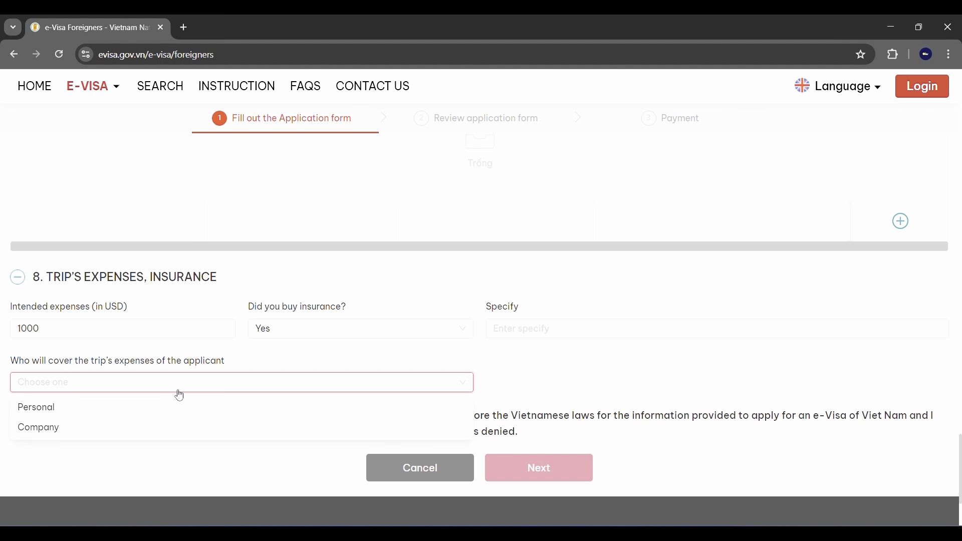
pyautogui.click(109, 413)
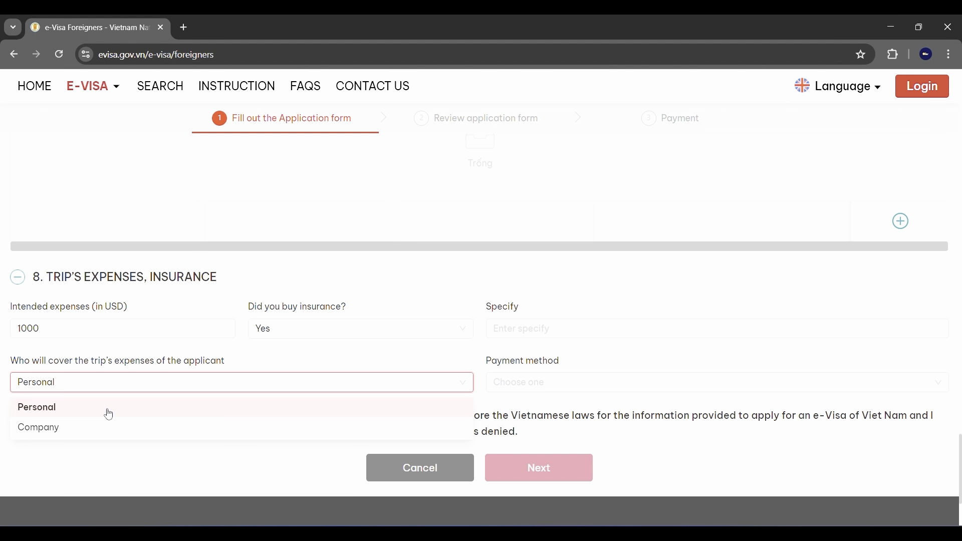
pyautogui.click(71, 384)
pyautogui.click(105, 450)
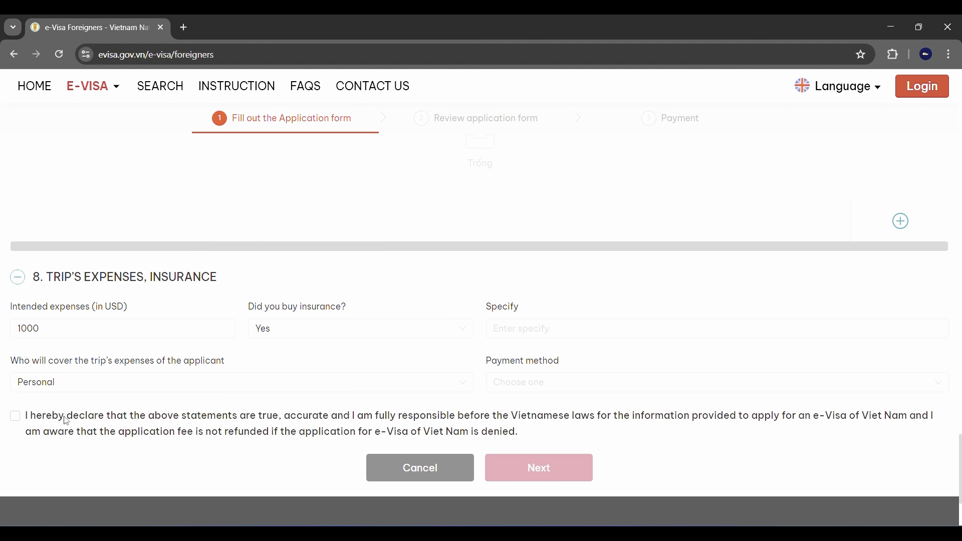
pyautogui.click(16, 418)
pyautogui.scroll(5, 509, 389)
pyautogui.scroll(-8, 510, 389)
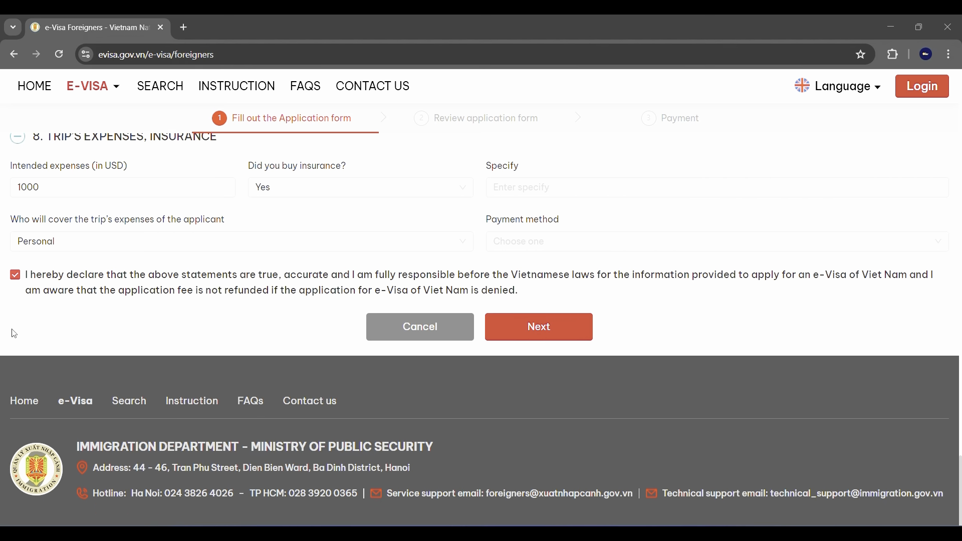
# Proceed to the review page and scroll through the application details.
pyautogui.scroll(1, 8, 290)
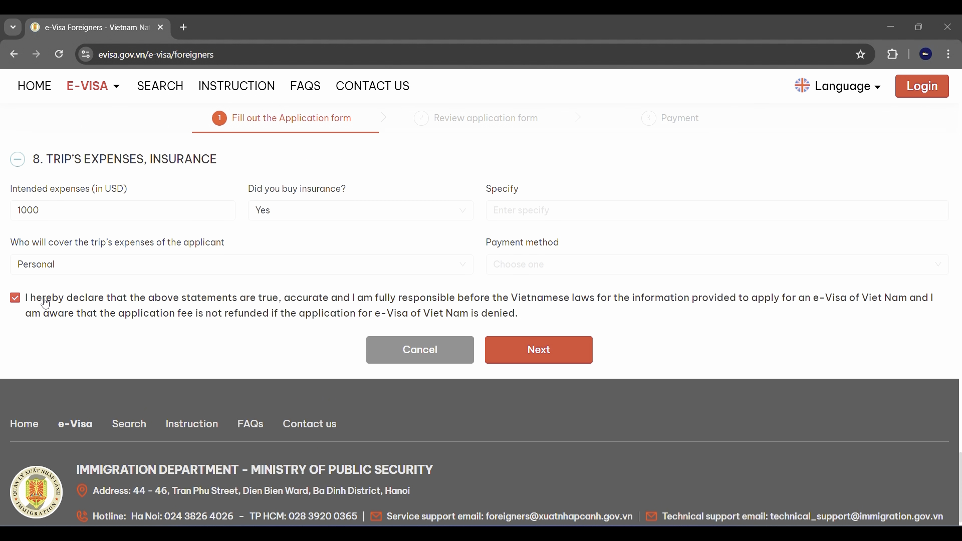
pyautogui.click(560, 357)
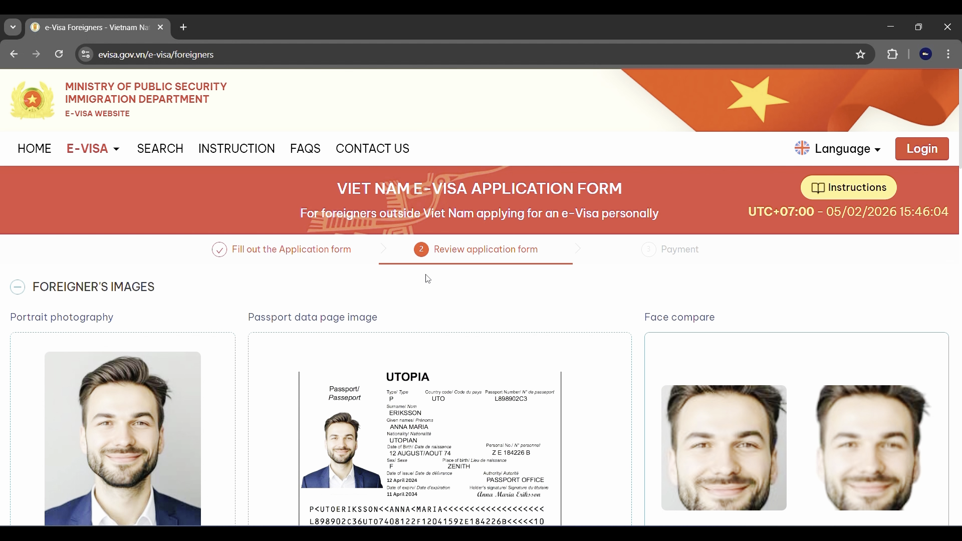
pyautogui.scroll(-5, 369, 299)
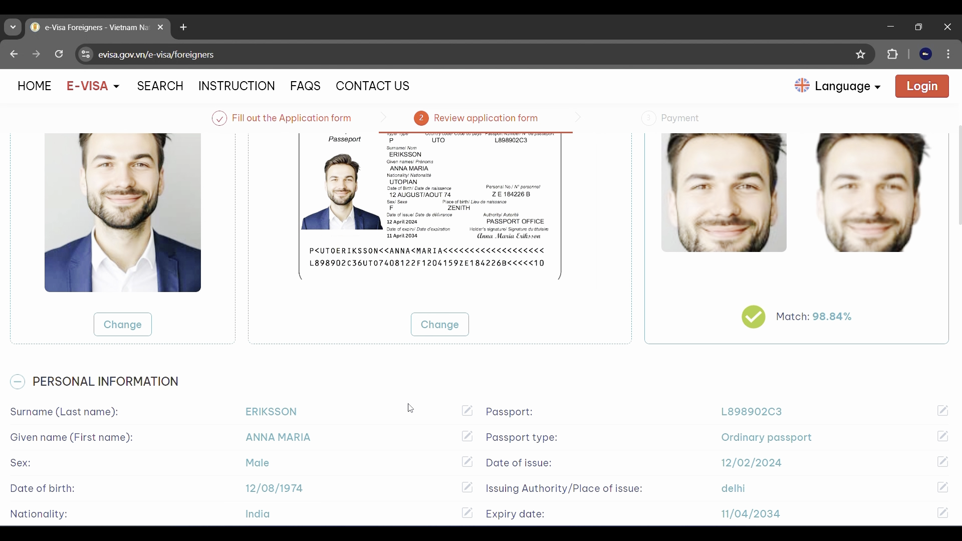
pyautogui.scroll(-2, 411, 408)
pyautogui.scroll(-1, 410, 408)
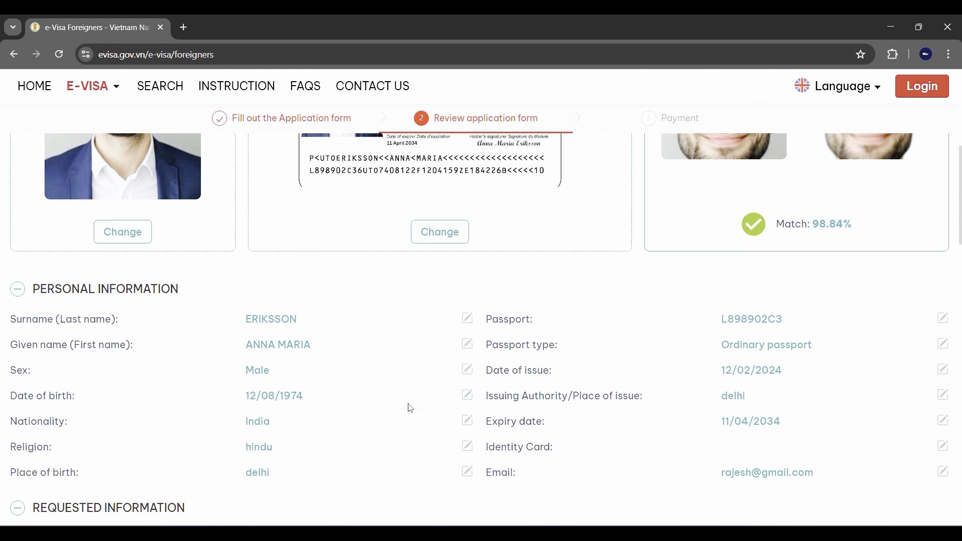
pyautogui.scroll(-1, 411, 408)
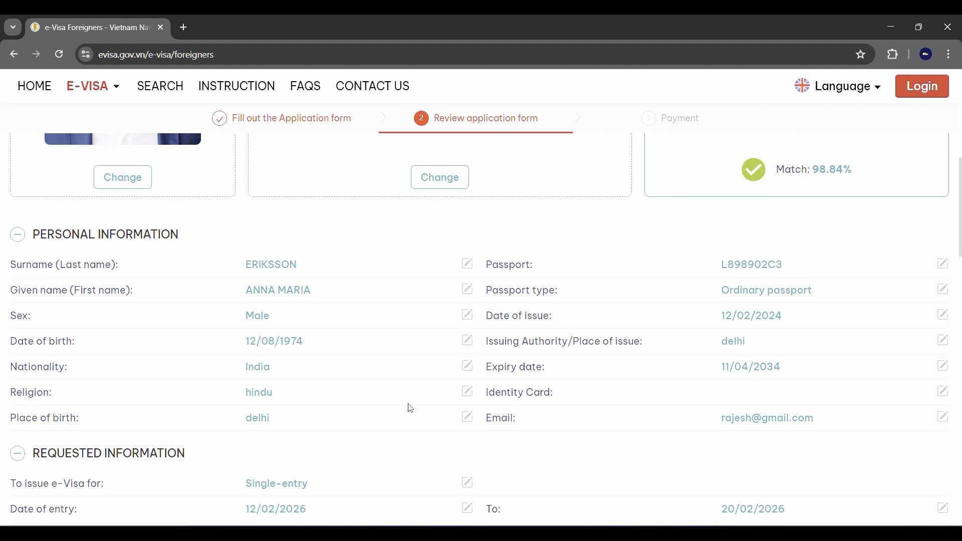
# Revisit the date of birth entry, return to the review step, and select the security code field.
pyautogui.click(468, 341)
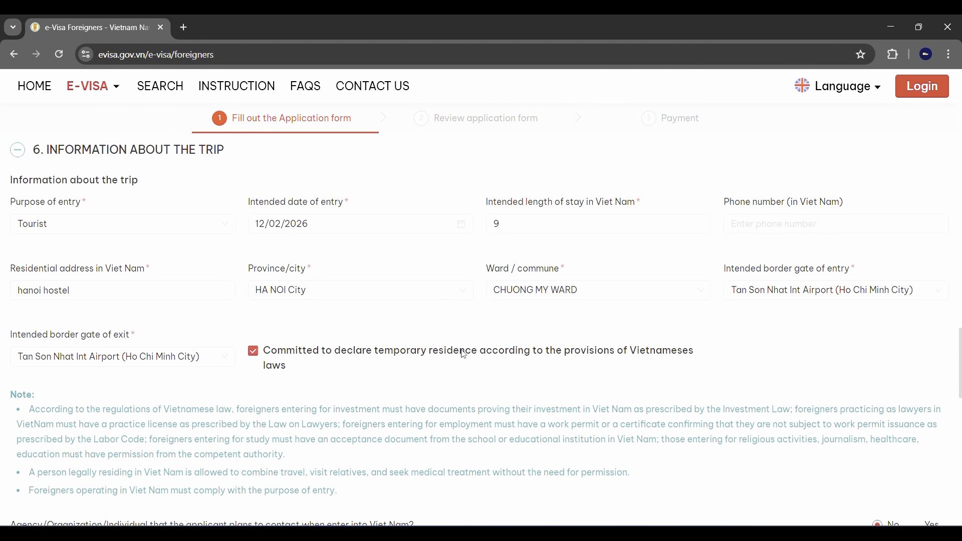
pyautogui.scroll(-10, 463, 354)
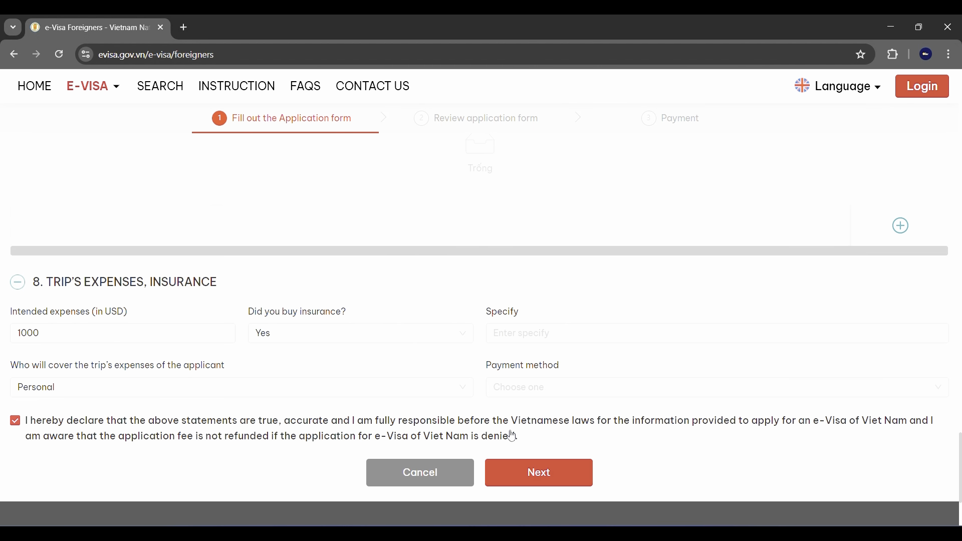
pyautogui.click(539, 473)
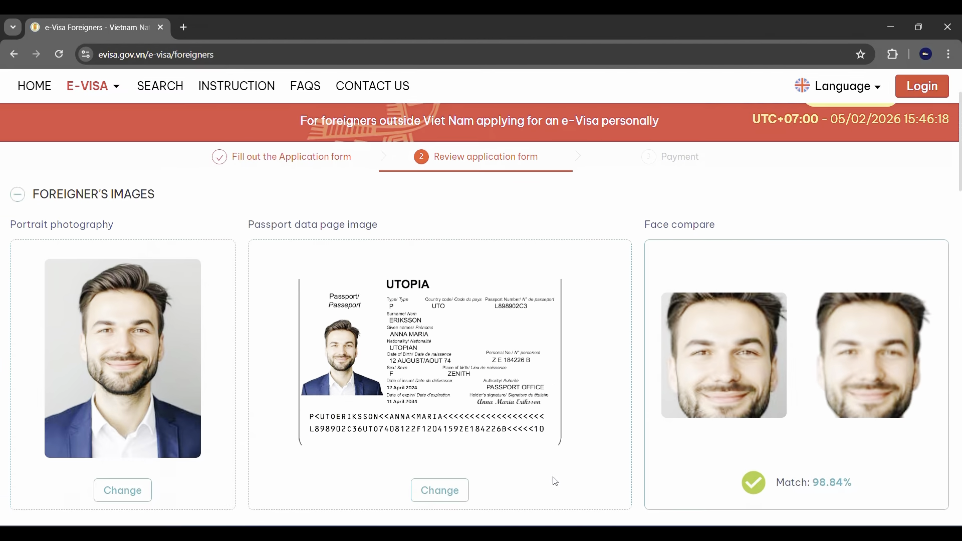
pyautogui.scroll(-15, 436, 288)
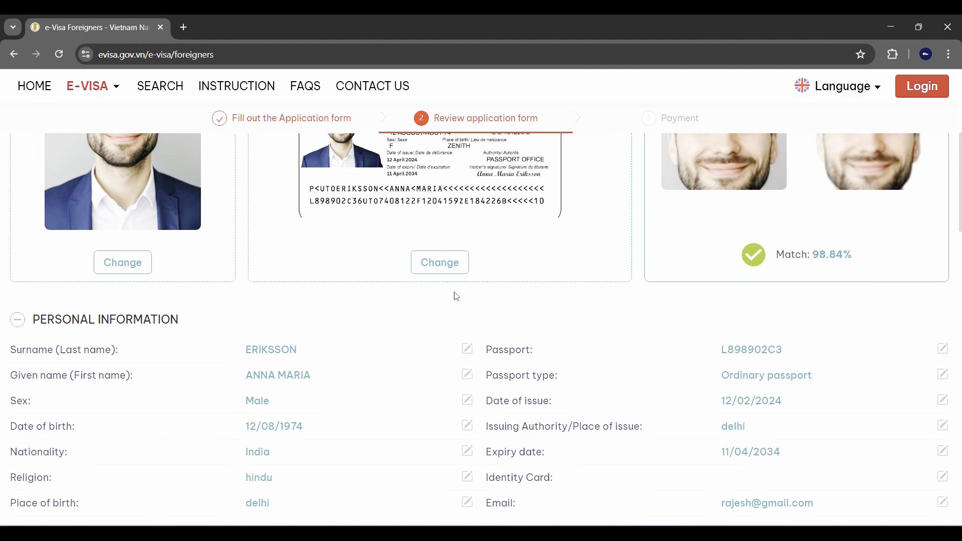
pyautogui.scroll(-15, 457, 296)
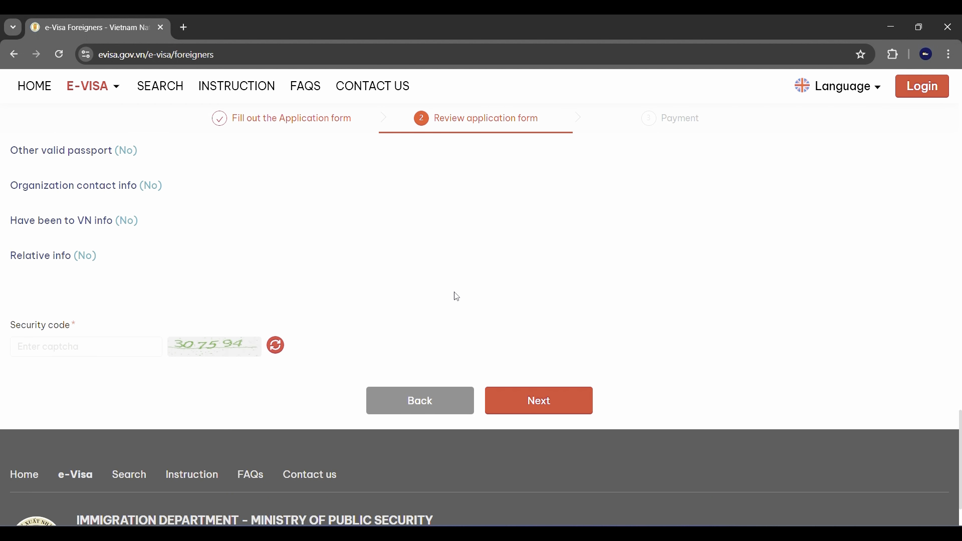
pyautogui.click(101, 278)
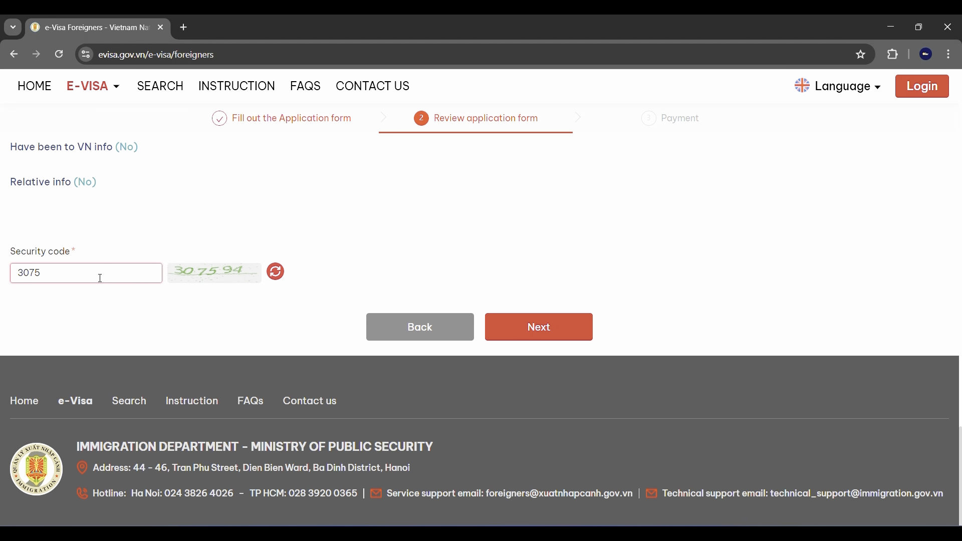
# Submit the reviewed application, select the issued electronic document code in the Notice, and confirm.
pyautogui.click(541, 330)
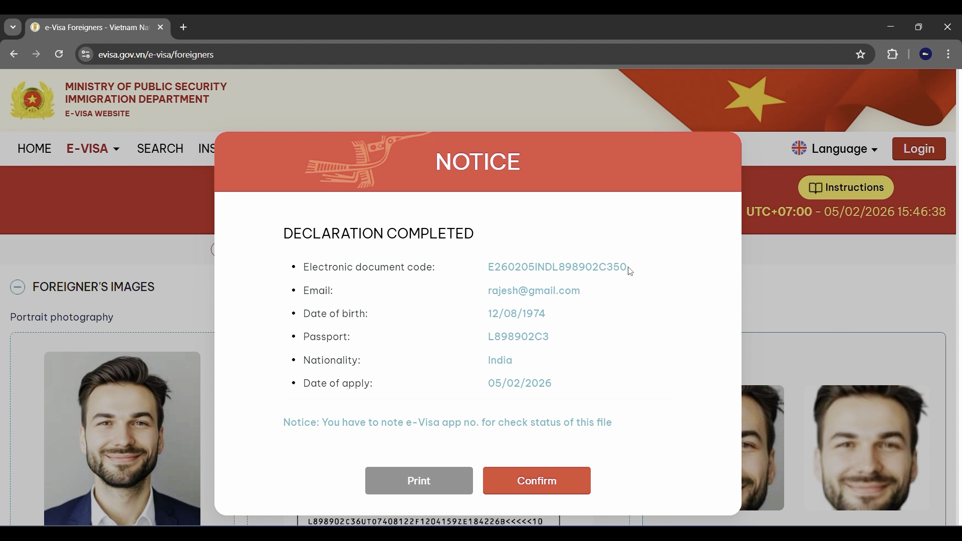
pyautogui.moveTo(628, 267); pyautogui.dragTo(480, 269)
pyautogui.click(479, 269)
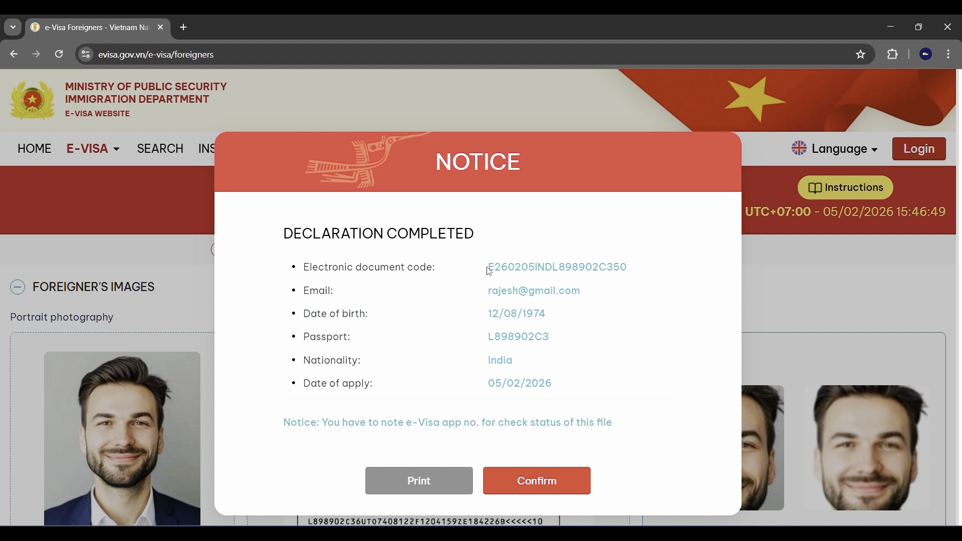
pyautogui.moveTo(487, 268); pyautogui.dragTo(628, 258)
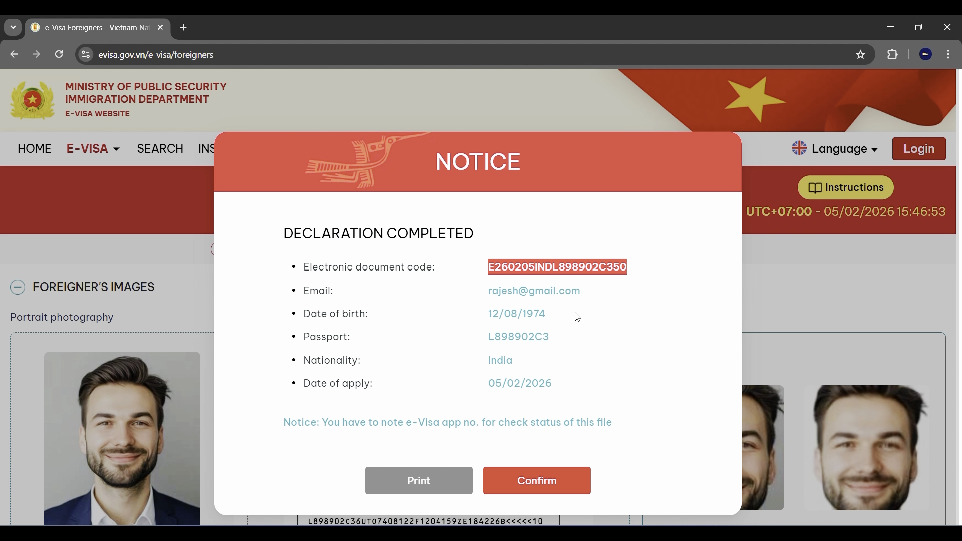
pyautogui.click(607, 420)
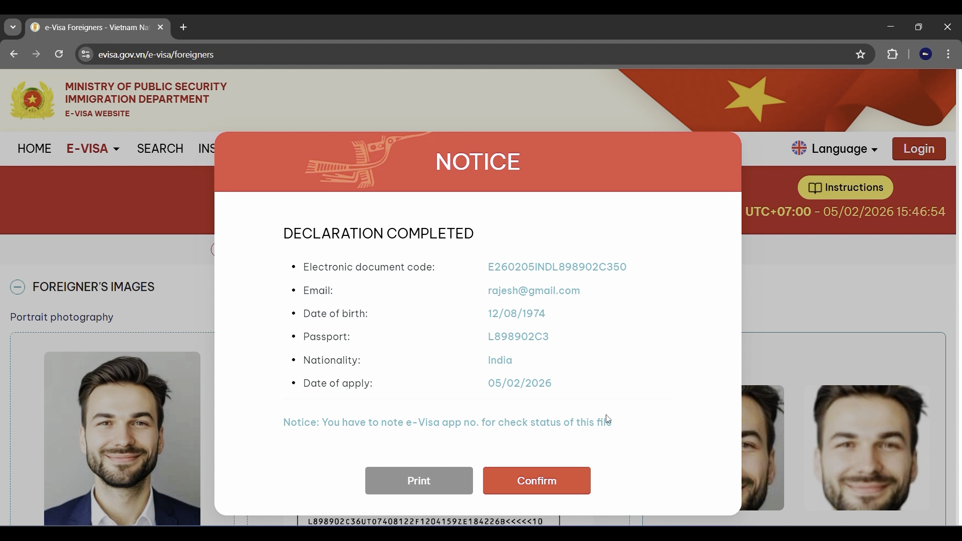
pyautogui.click(537, 479)
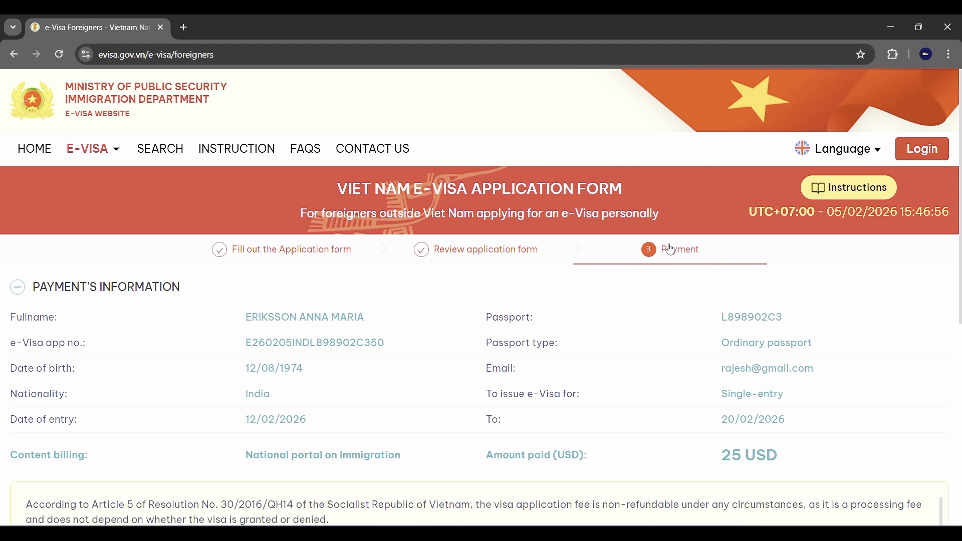
# Review the Payment page and highlight the 25 USD fee amount.
pyautogui.scroll(-1, 447, 399)
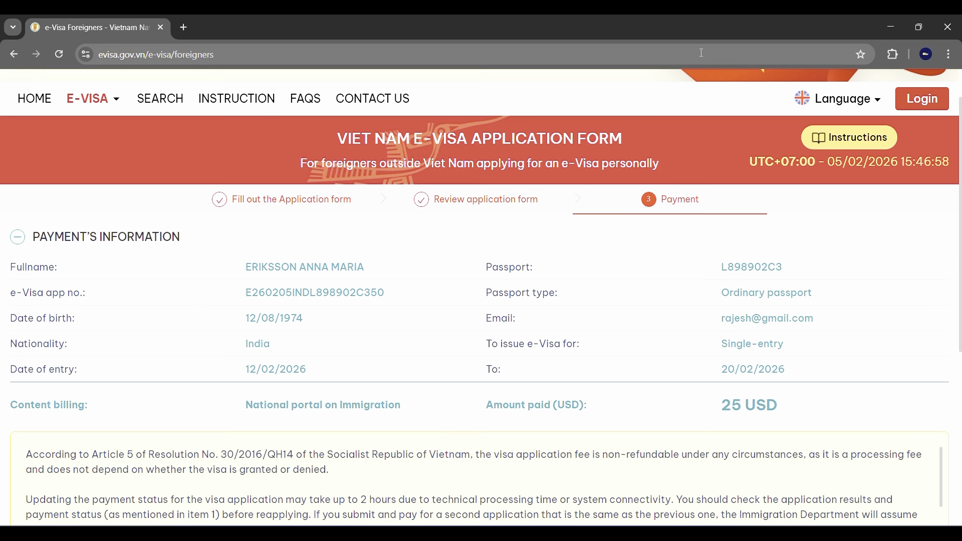
pyautogui.scroll(-1, 515, 171)
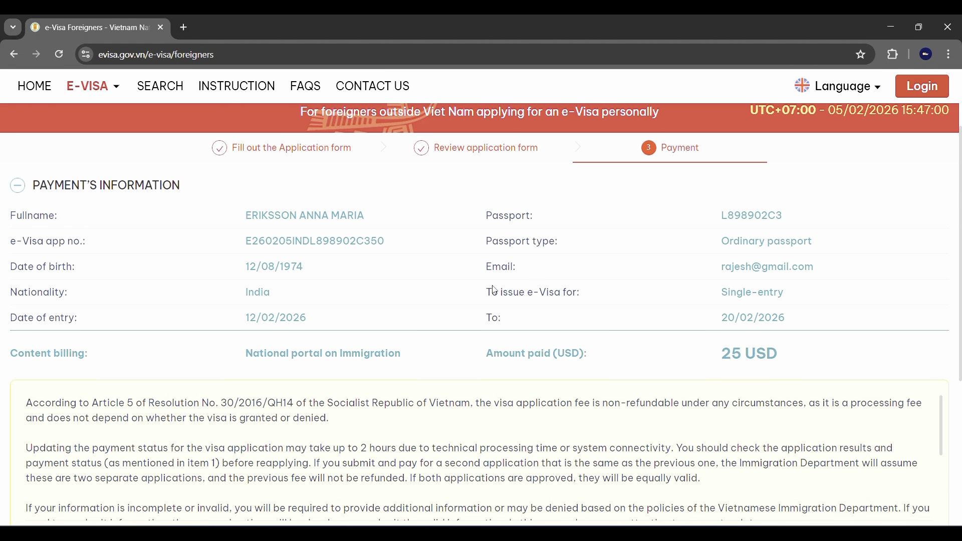
pyautogui.scroll(-3, 495, 290)
pyautogui.scroll(4, 651, 378)
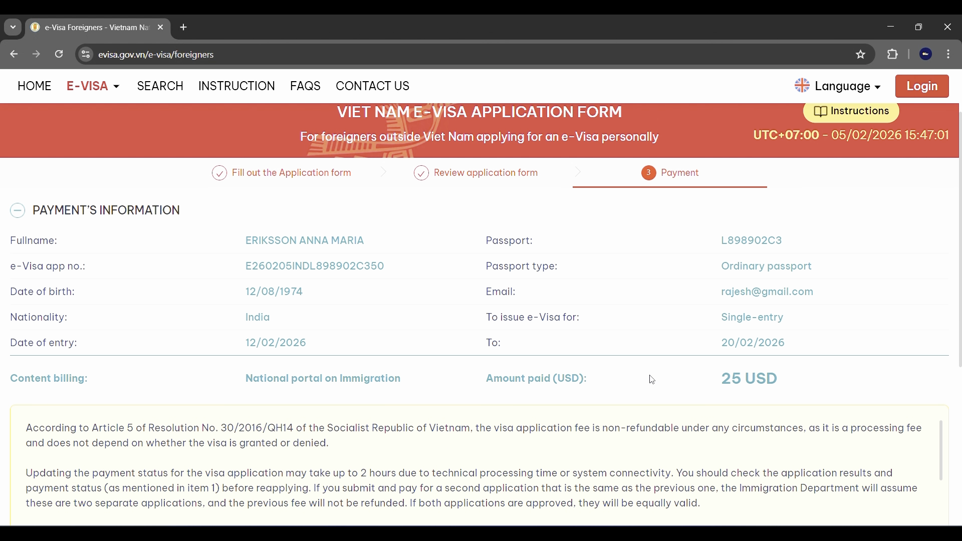
pyautogui.moveTo(726, 380); pyautogui.dragTo(774, 380)
pyautogui.click(716, 386)
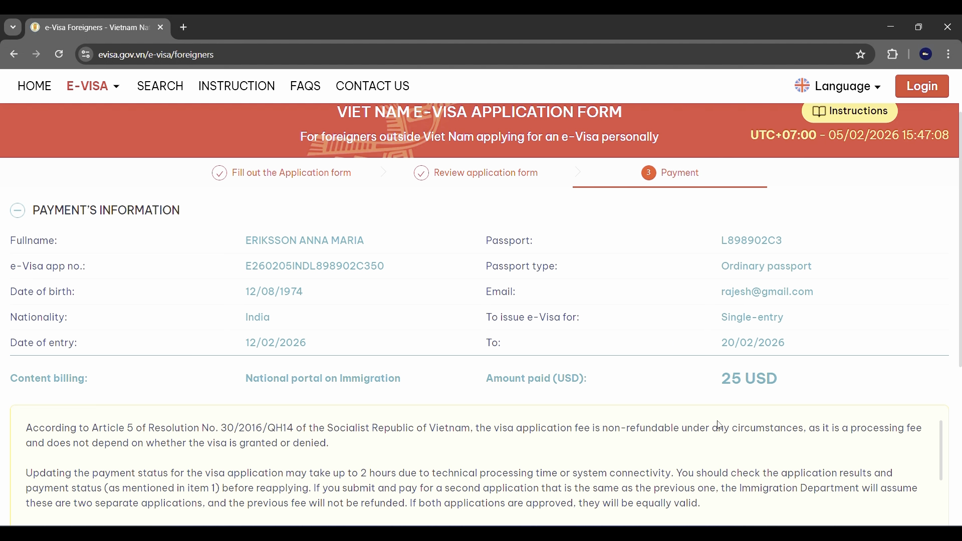
# Tick the 'I agree to pay' checkbox to enable payment.
pyautogui.scroll(-1, 620, 346)
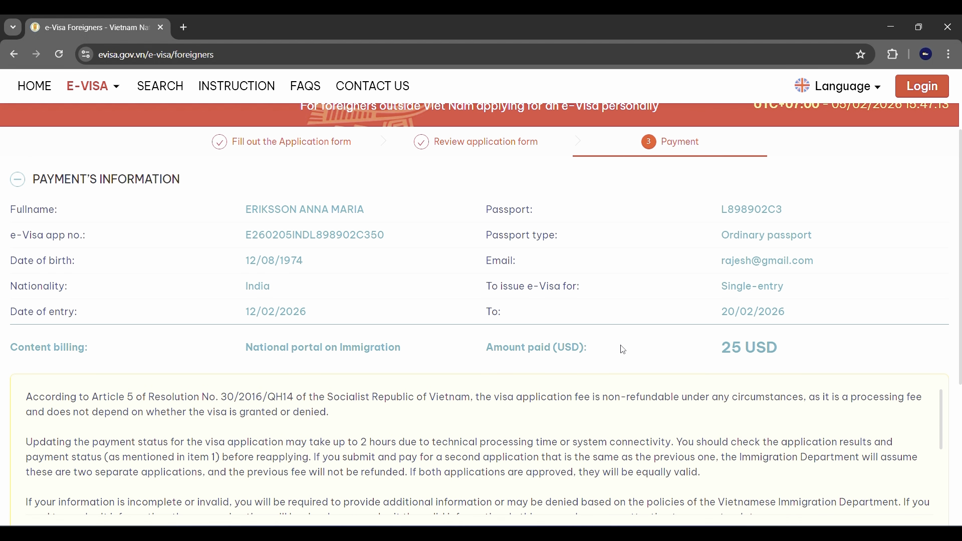
pyautogui.scroll(-4, 529, 347)
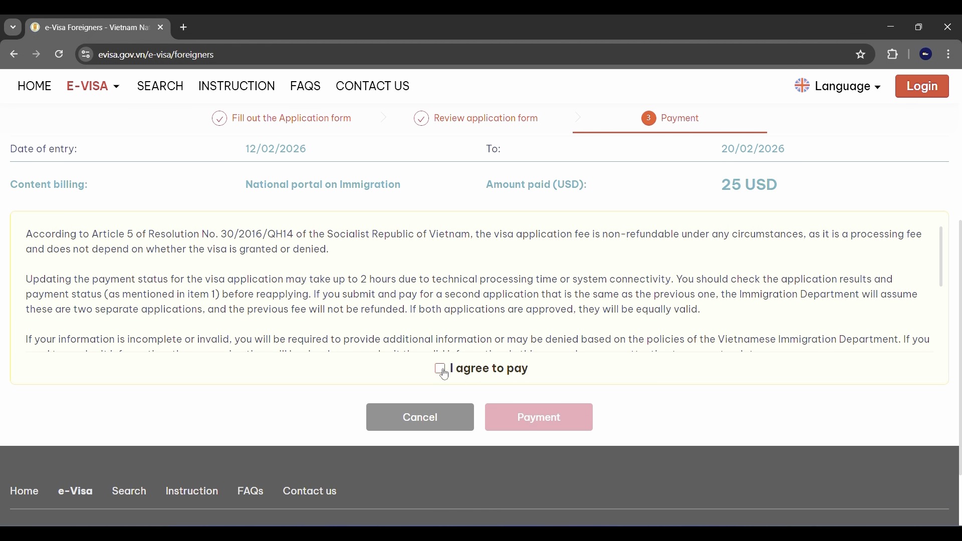
pyautogui.click(441, 371)
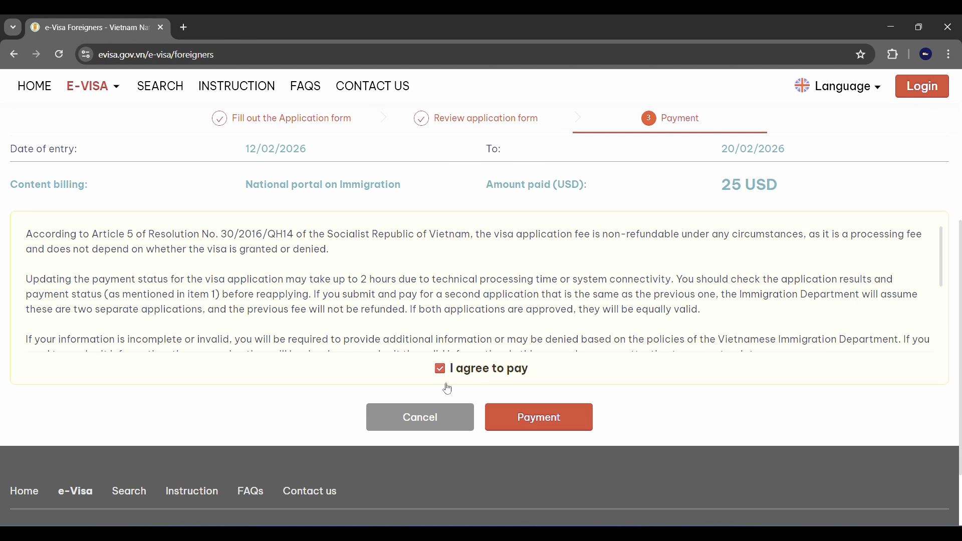
# Proceed to the Vietcombank / Ngan Luong gateway and browse, then collapse, the ATM card bank list.
pyautogui.click(535, 426)
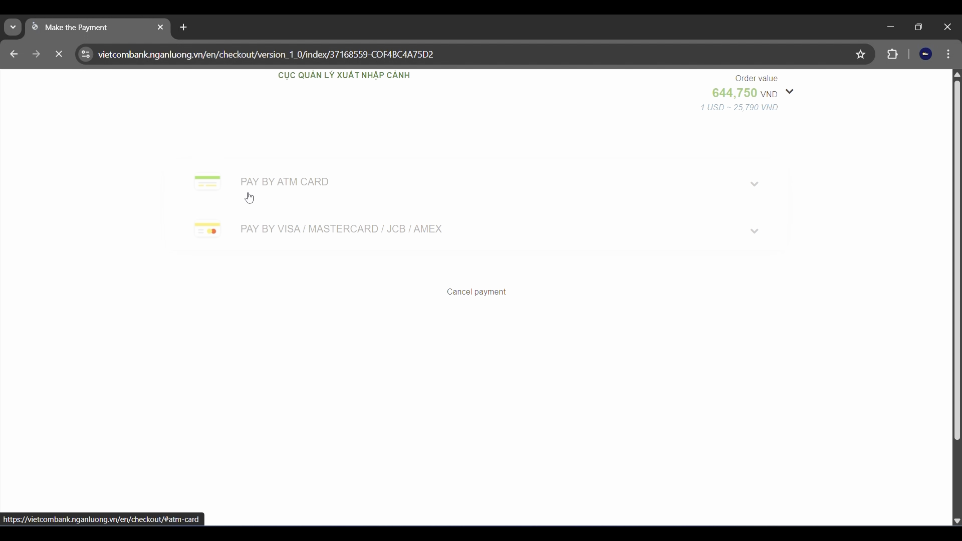
pyautogui.click(360, 198)
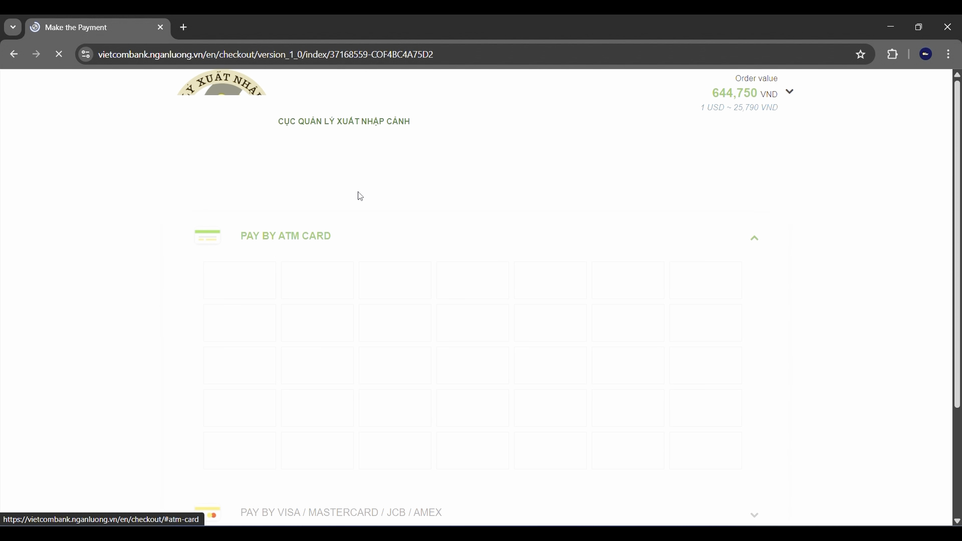
pyautogui.scroll(-3, 362, 226)
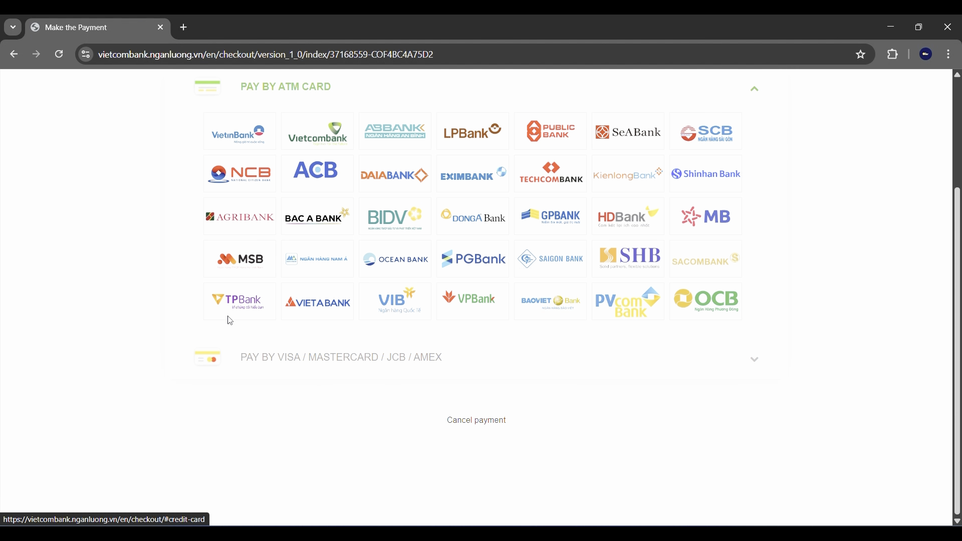
pyautogui.click(726, 89)
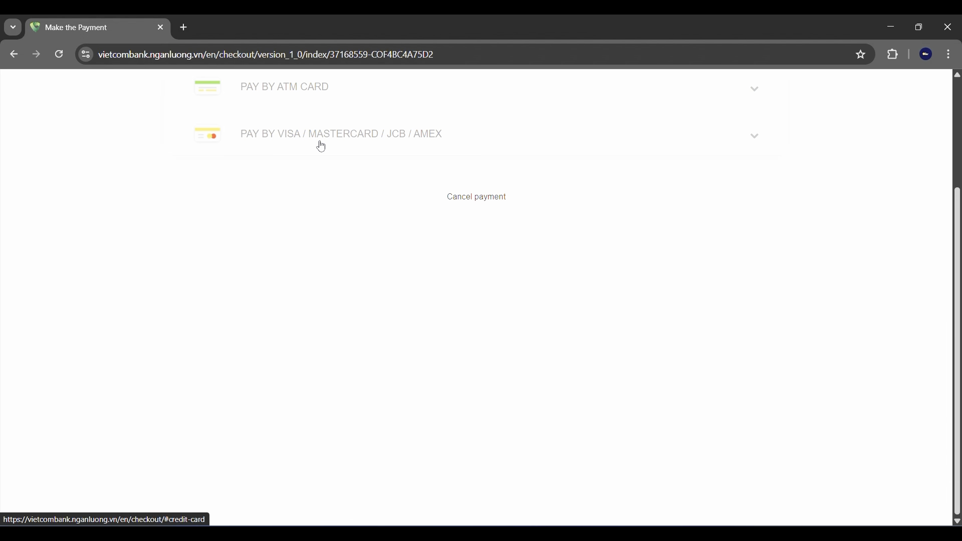
# Choose VISA under Pay by Visa/Mastercard/JCB/Amex to open the card form for 644,750 VND.
pyautogui.click(295, 134)
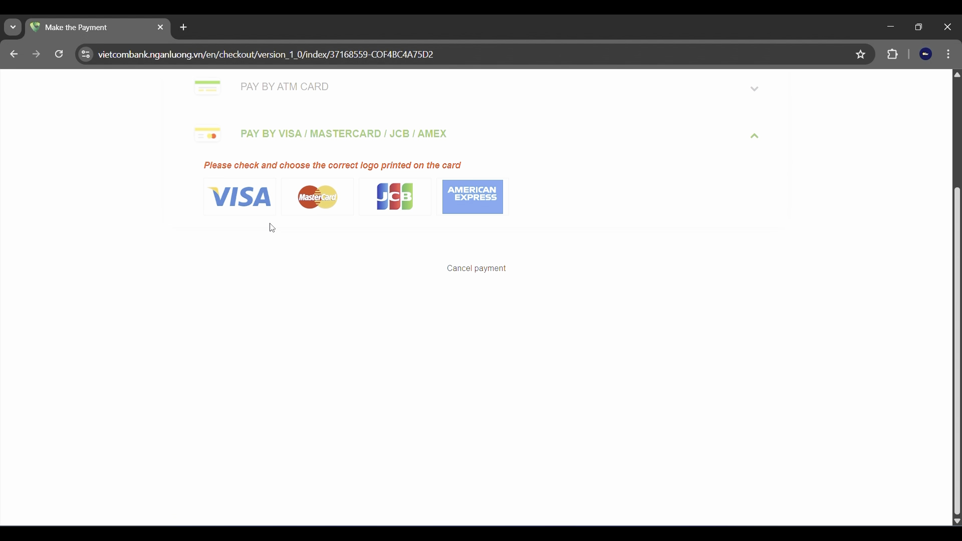
pyautogui.scroll(1, 295, 261)
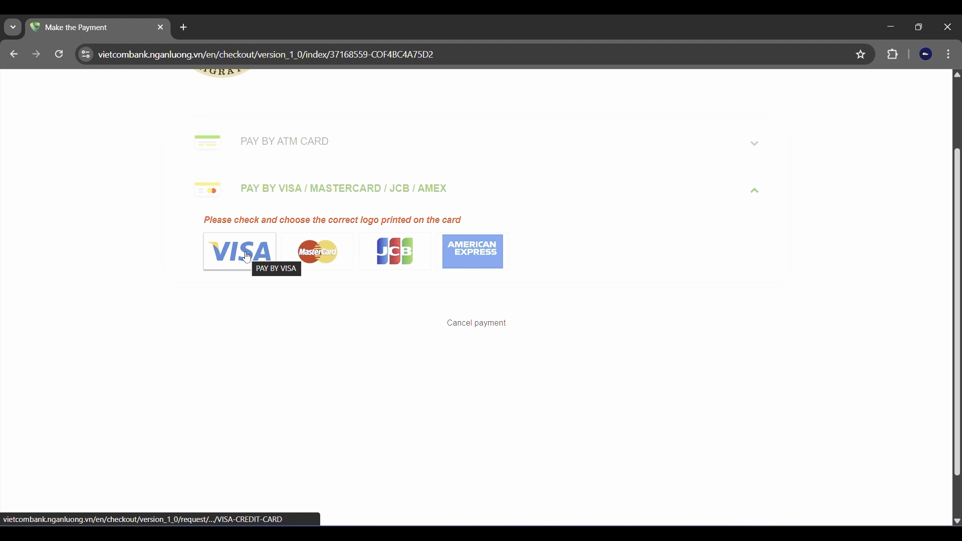
pyautogui.click(263, 270)
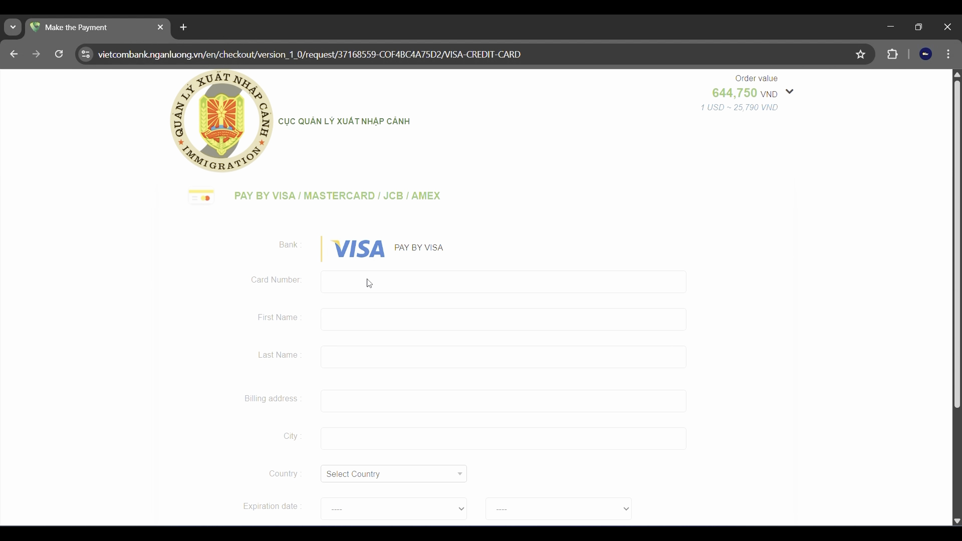
pyautogui.scroll(-3, 369, 284)
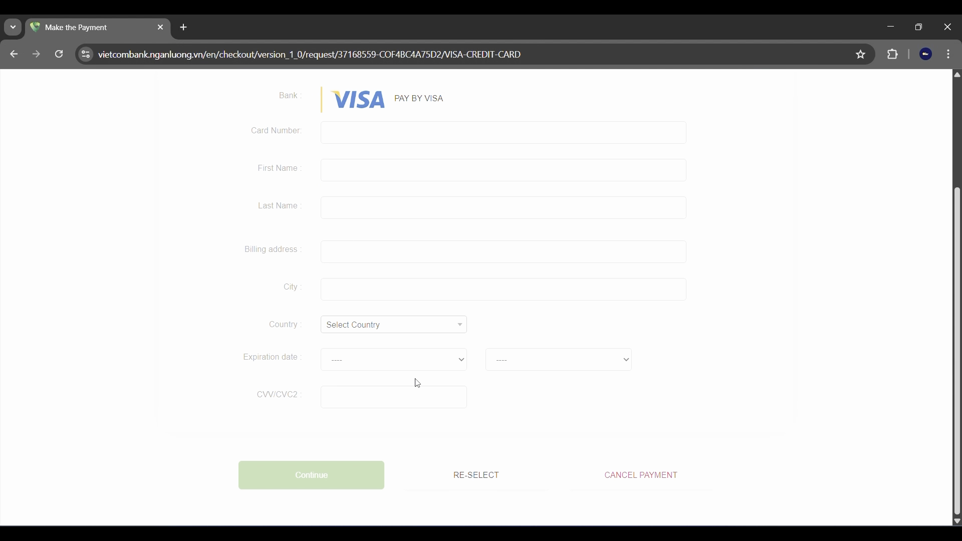